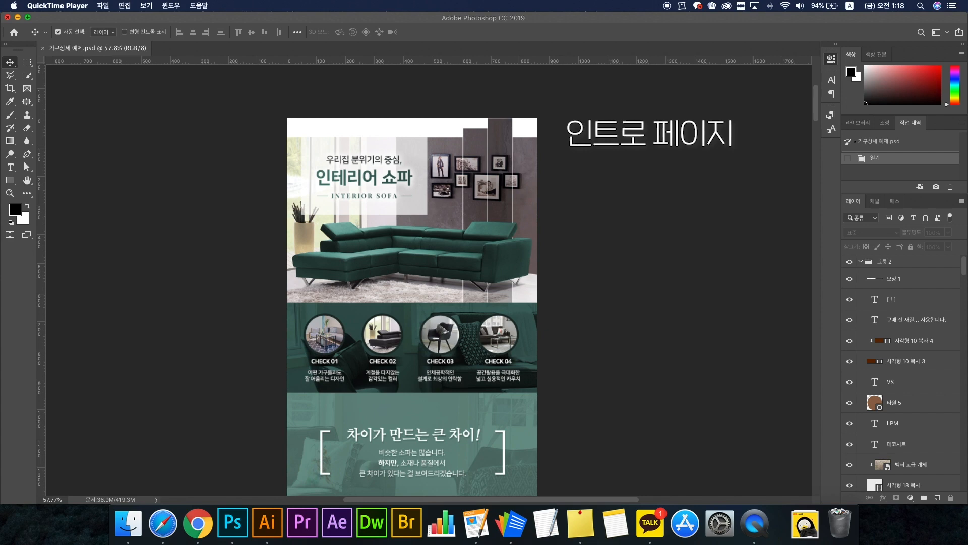
Examine the finished furniture detail page, from the sofa intro and colour options through the WHY? section and its feature icons
scroll(622, 306, "down", 15)
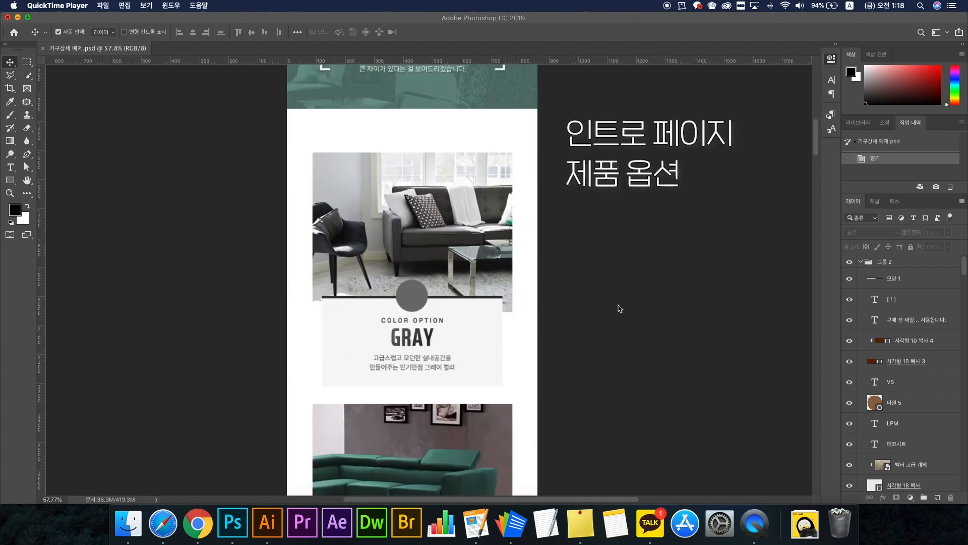
scroll(620, 307, "down", 15)
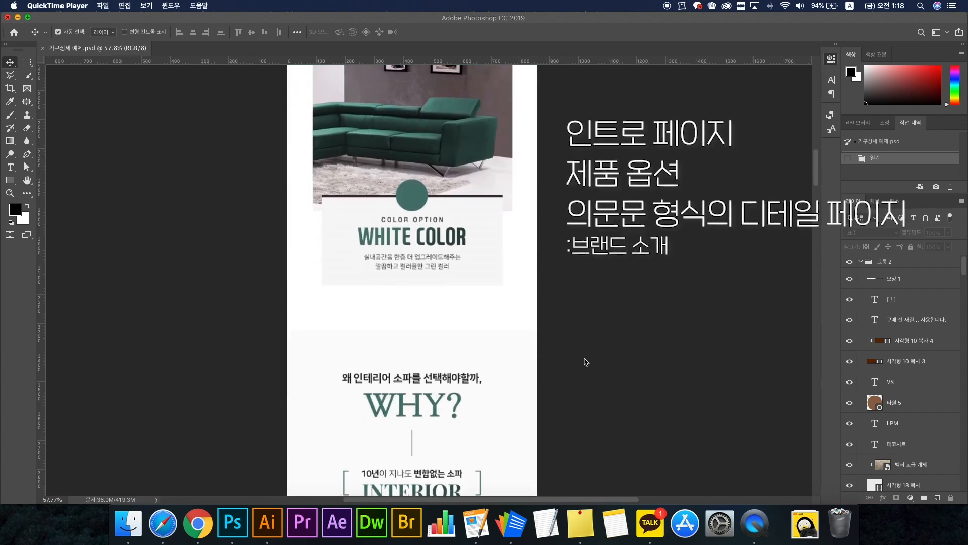
scroll(584, 363, "down", 3)
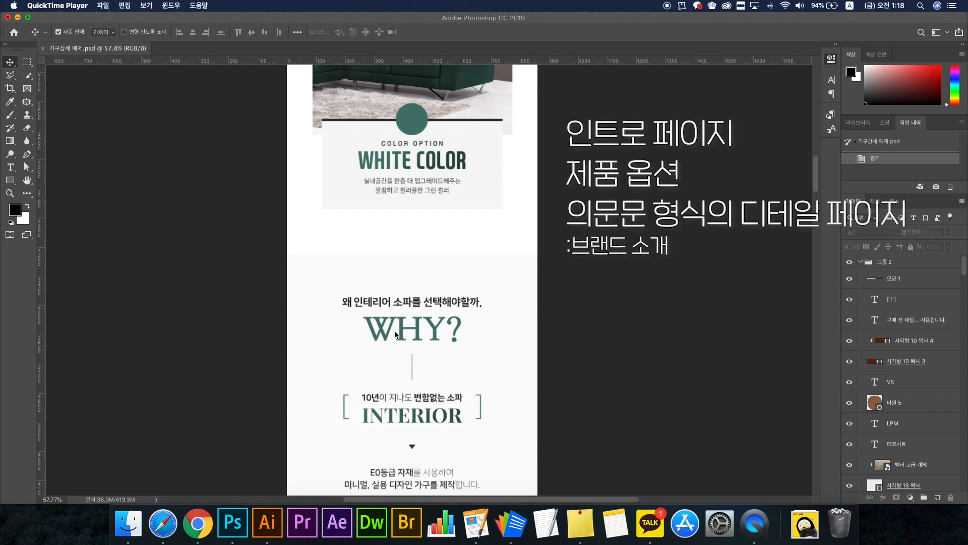
scroll(396, 333, "down", 10)
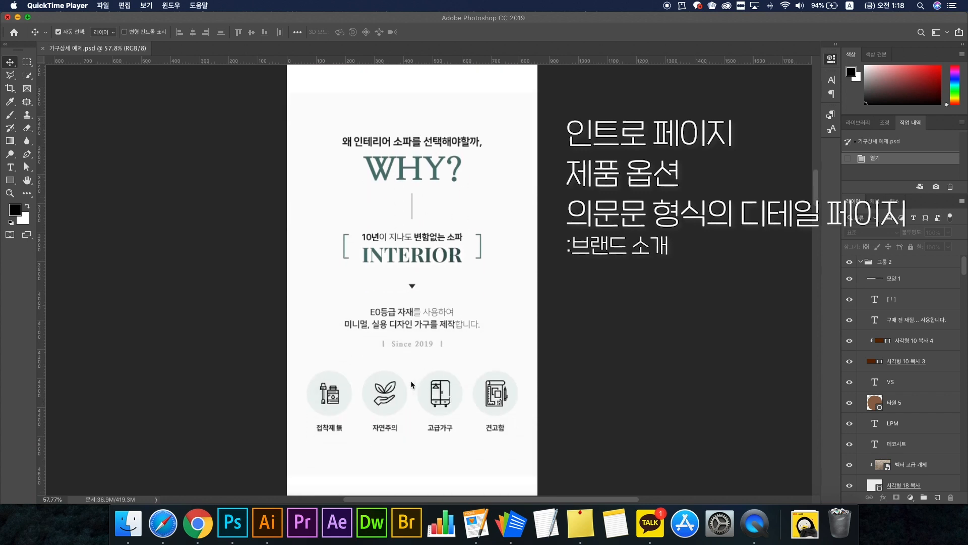
scroll(473, 335, "up", 4)
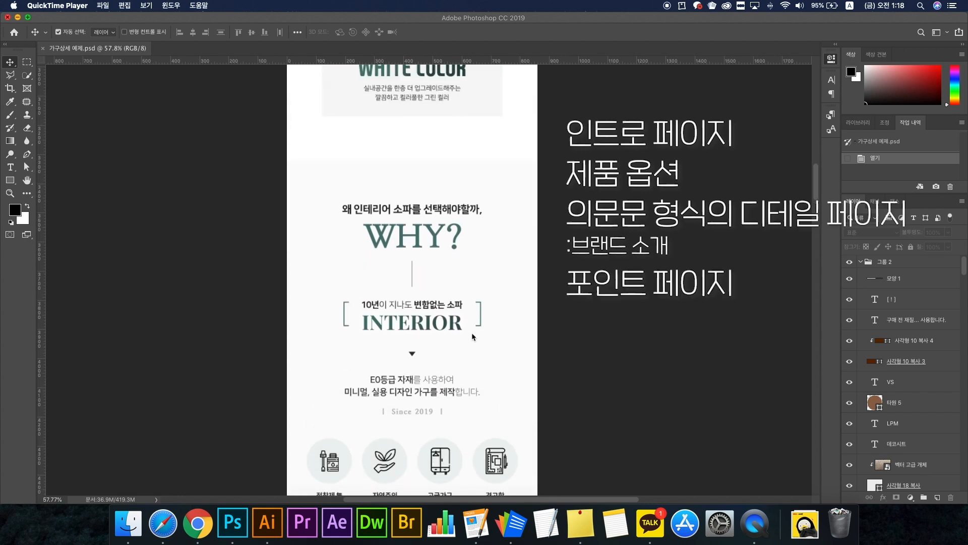
scroll(472, 335, "up", 13)
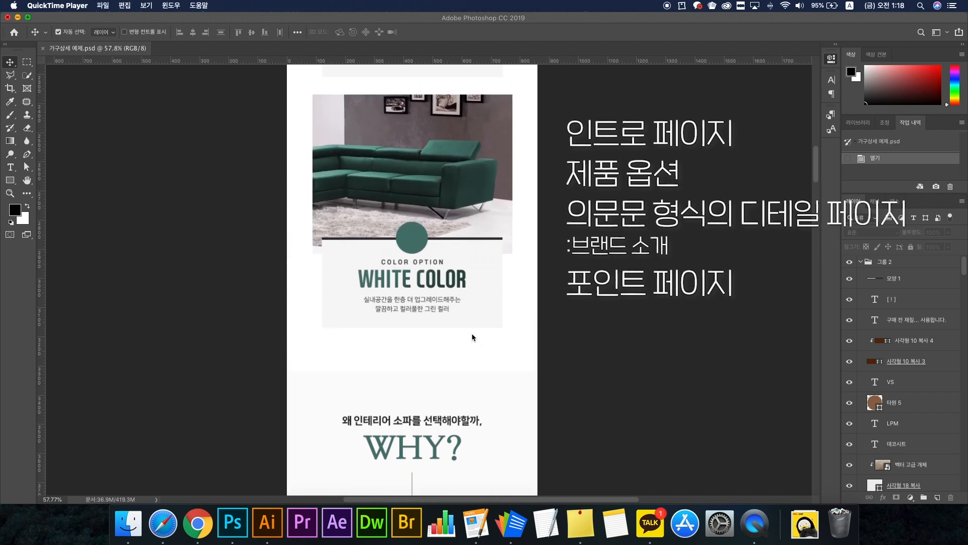
scroll(472, 335, "up", 7)
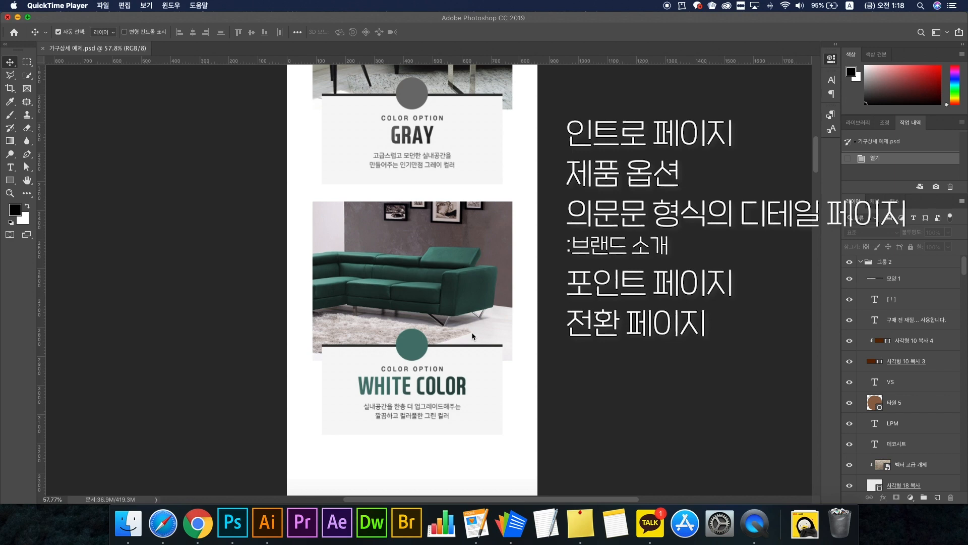
scroll(472, 334, "up", 14)
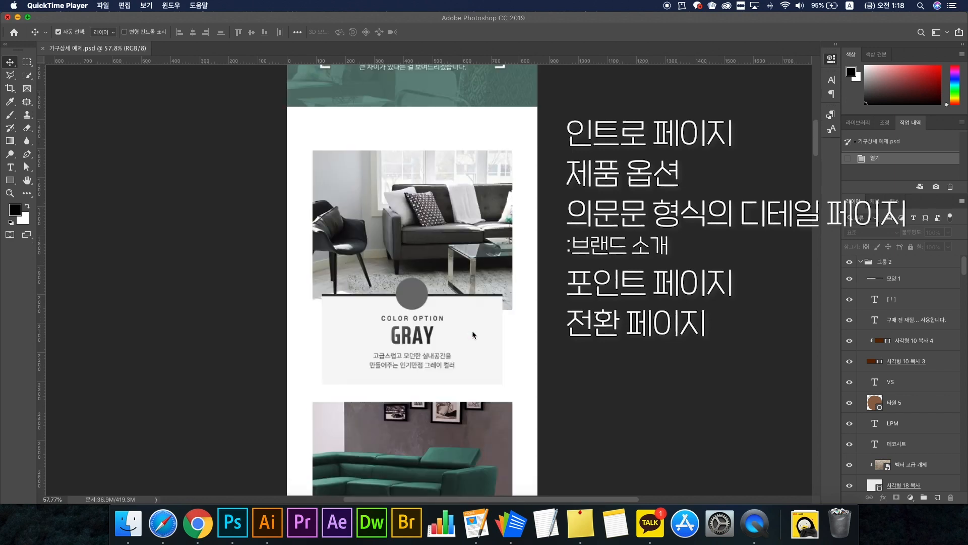
scroll(472, 331, "up", 11)
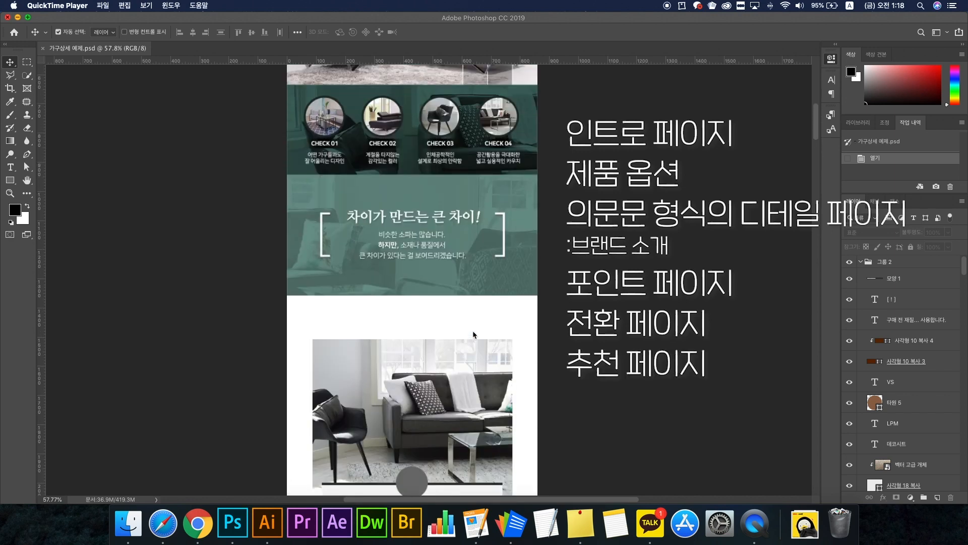
scroll(473, 331, "up", 10)
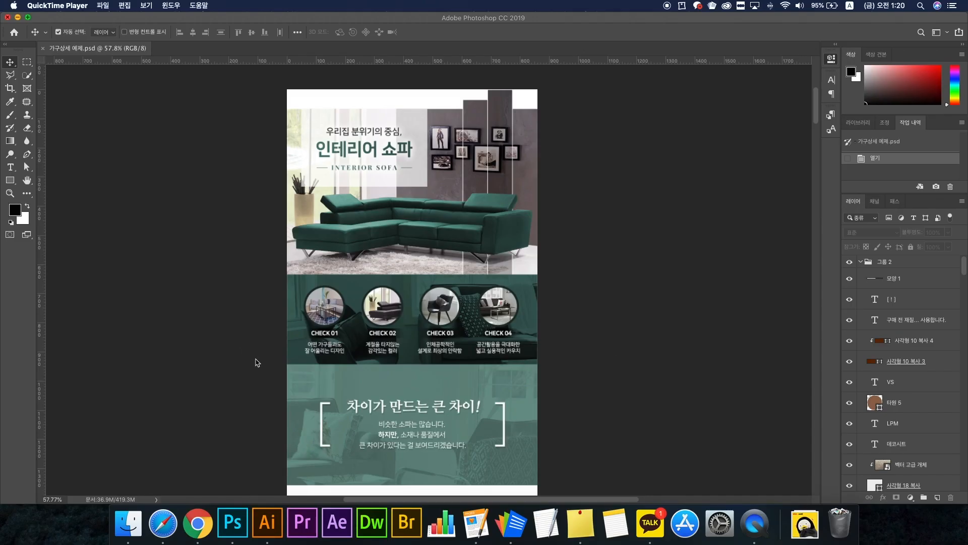
scroll(516, 327, "down", 5)
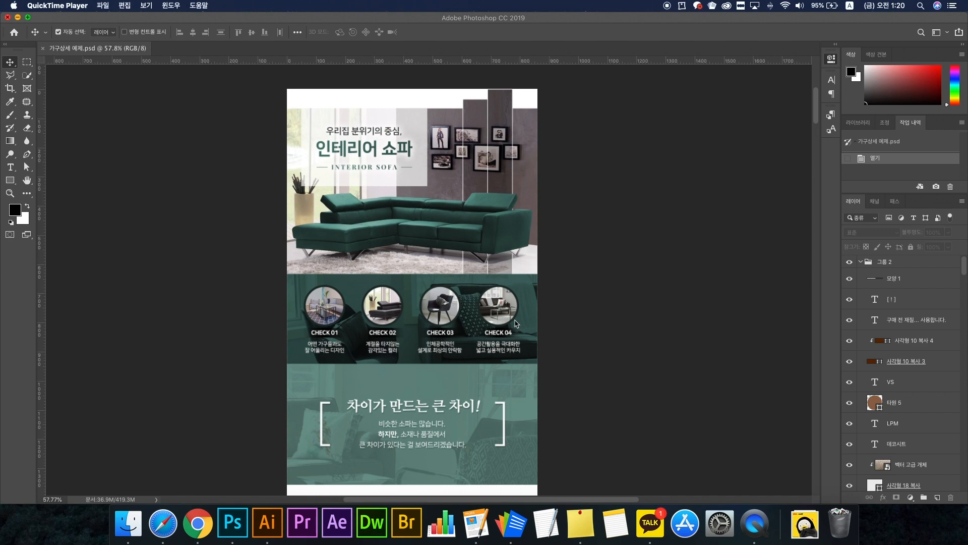
scroll(516, 327, "down", 5)
scroll(515, 322, "up", 5)
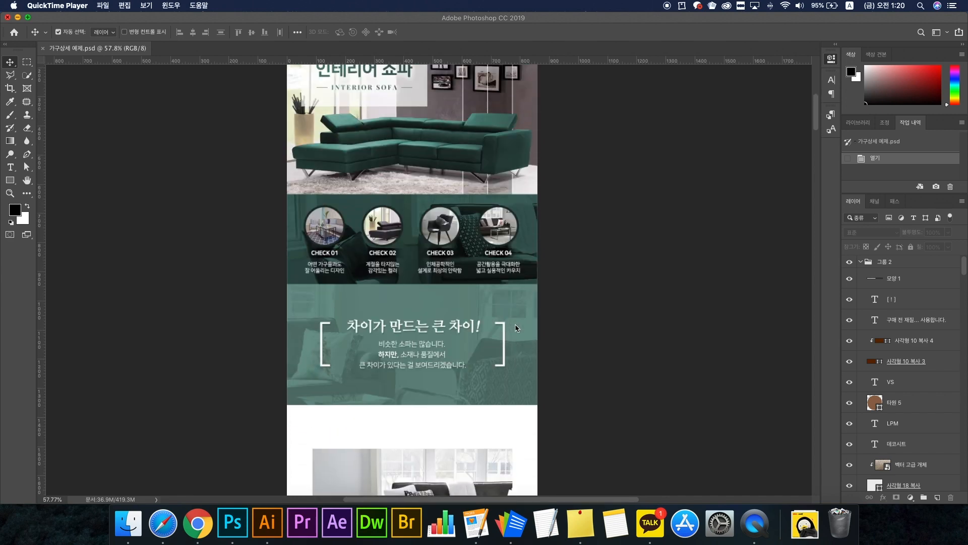
scroll(515, 322, "down", 8)
scroll(515, 324, "up", 15)
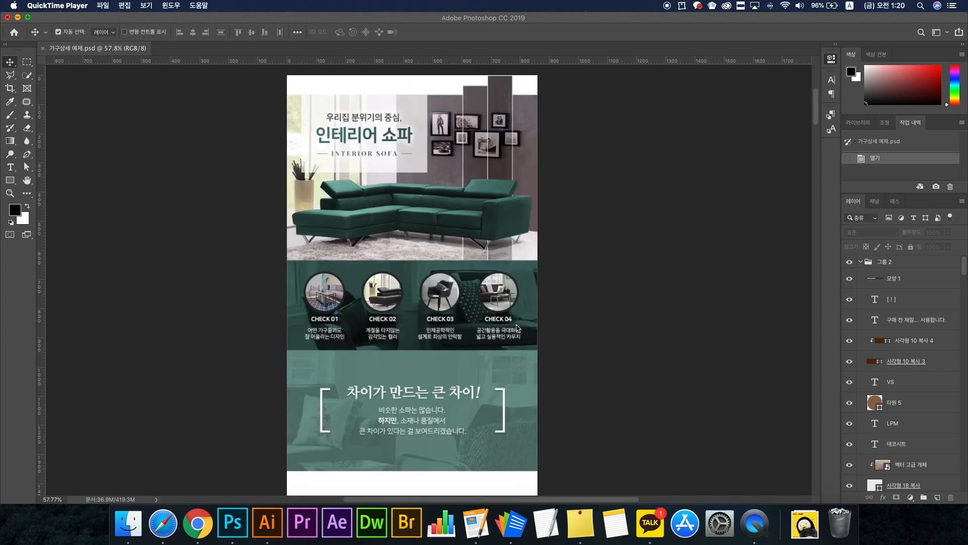
Create a new document 860 pixels wide and 5000 pixels high at a resolution of 72 pixels per inch
left_click(251, 402)
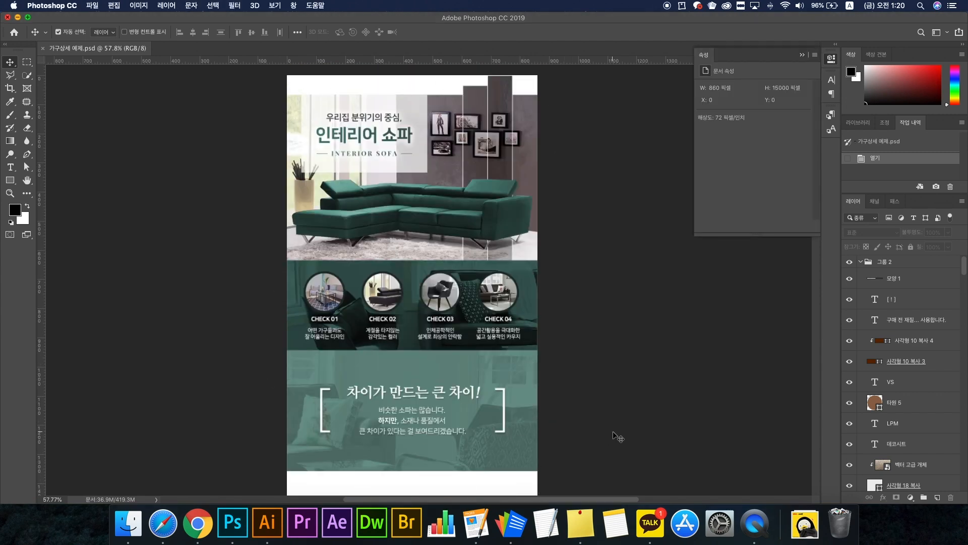
key("super+n")
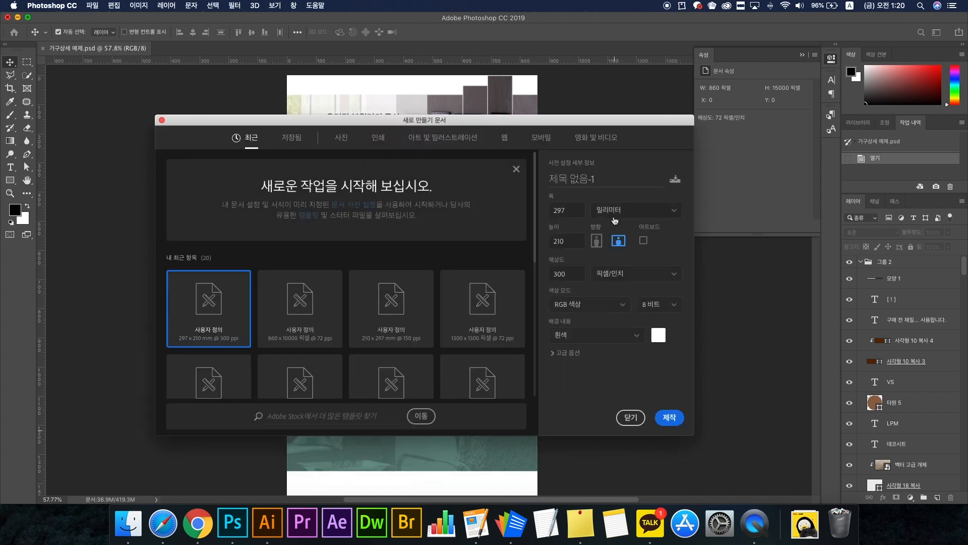
left_click(615, 217)
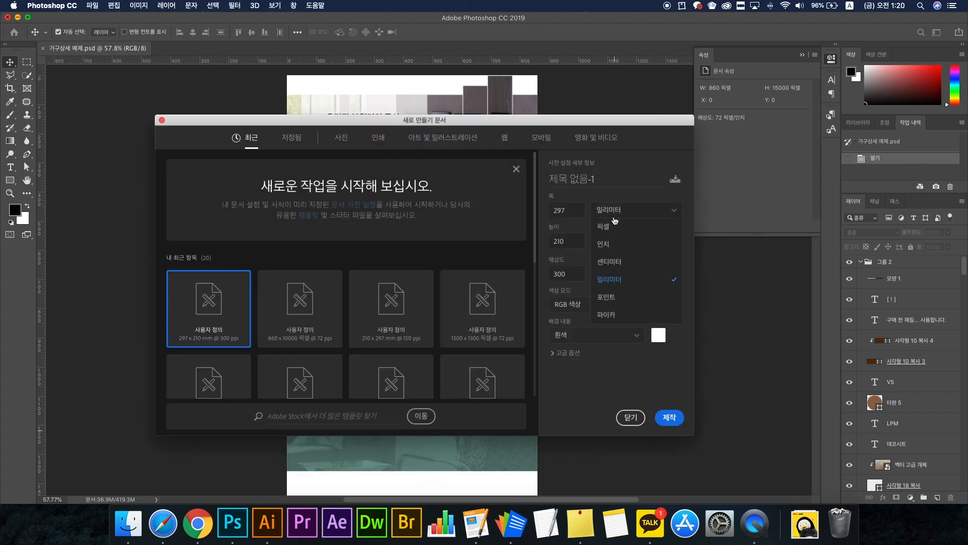
left_click(616, 227)
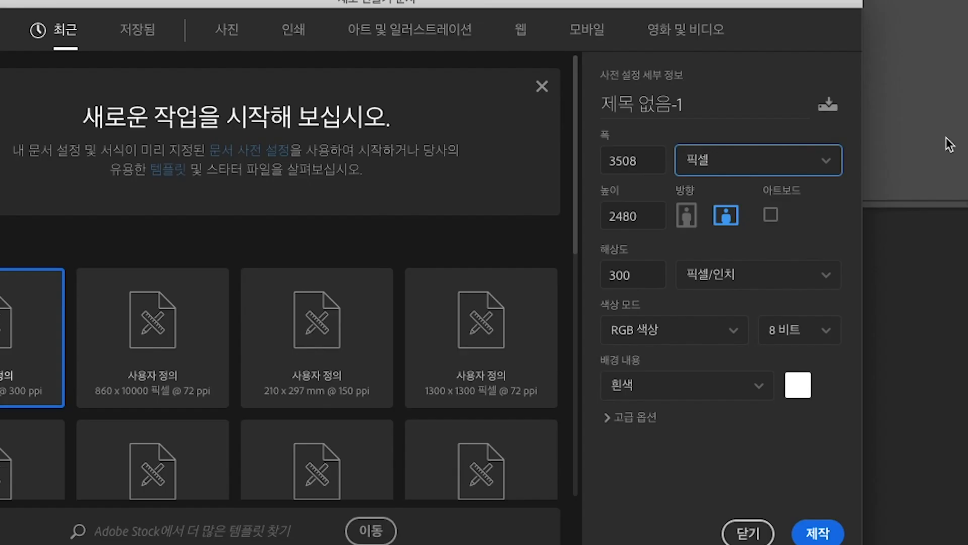
double_click(644, 162)
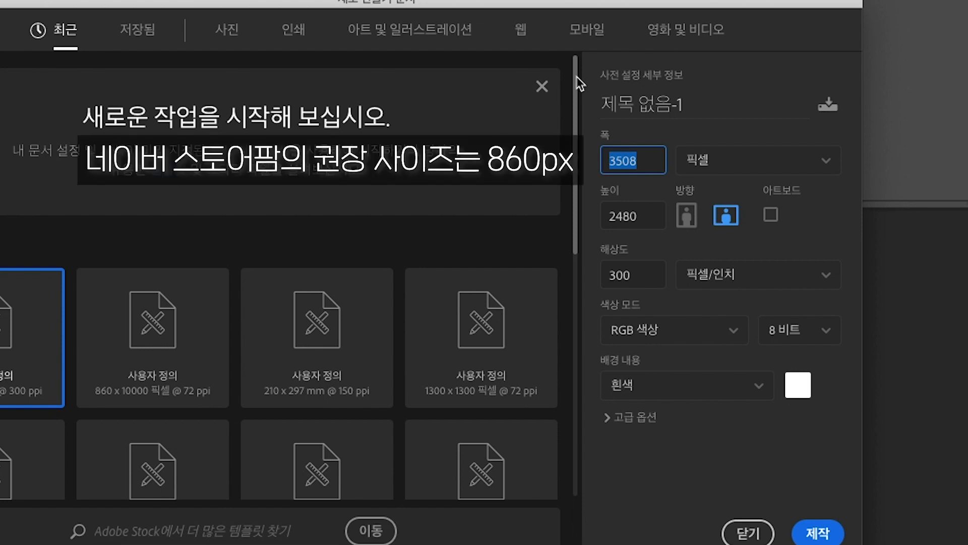
type("860")
key("Tab")
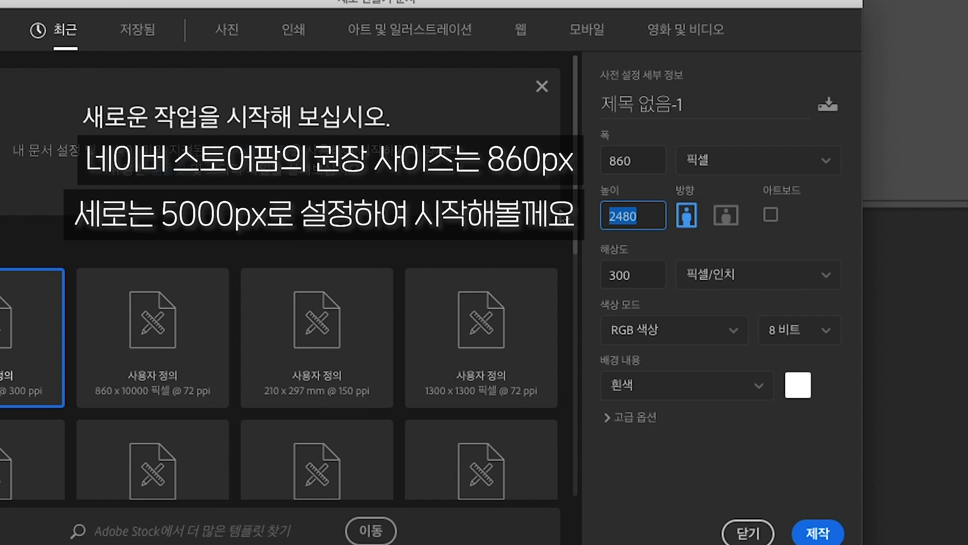
type("5000")
key("Tab")
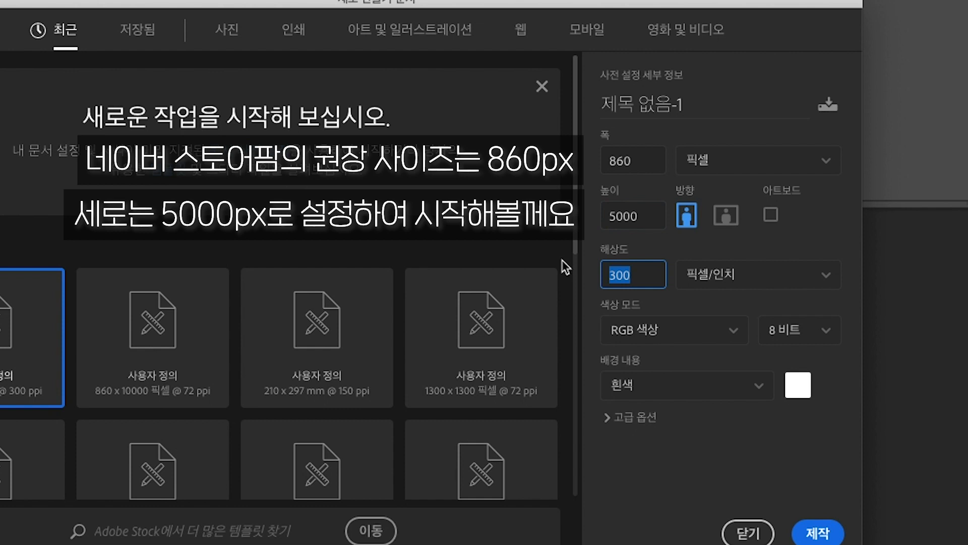
type("72")
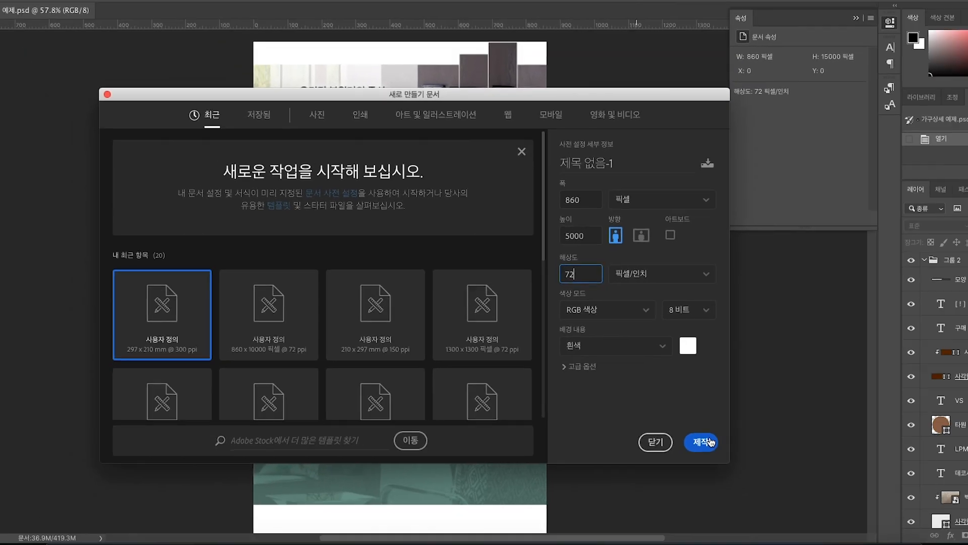
left_click(825, 535)
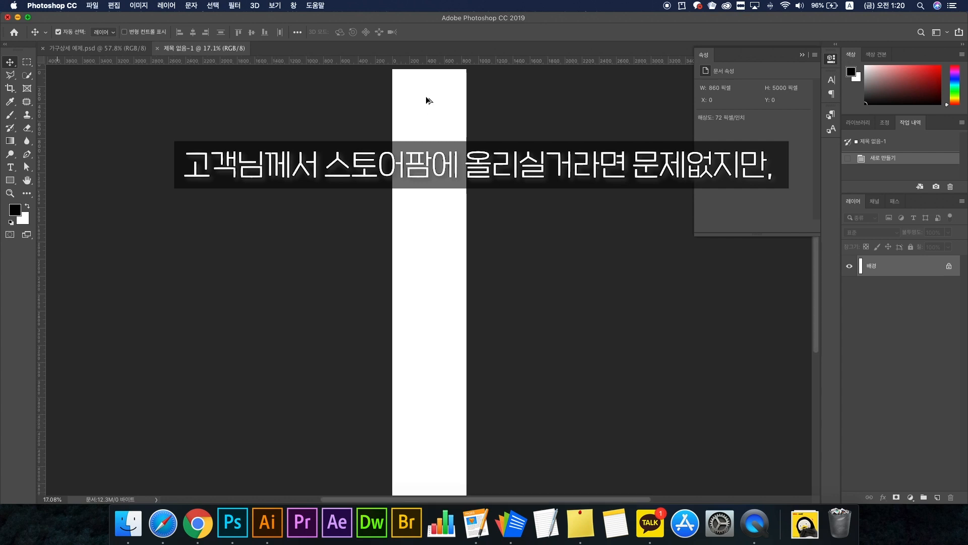
Open the reference image 가구상세-예제.jpg from Finder in Preview to view its layout, and return to the blank Photoshop document
scroll(430, 104, "up", 8)
scroll(453, 118, "down", 4)
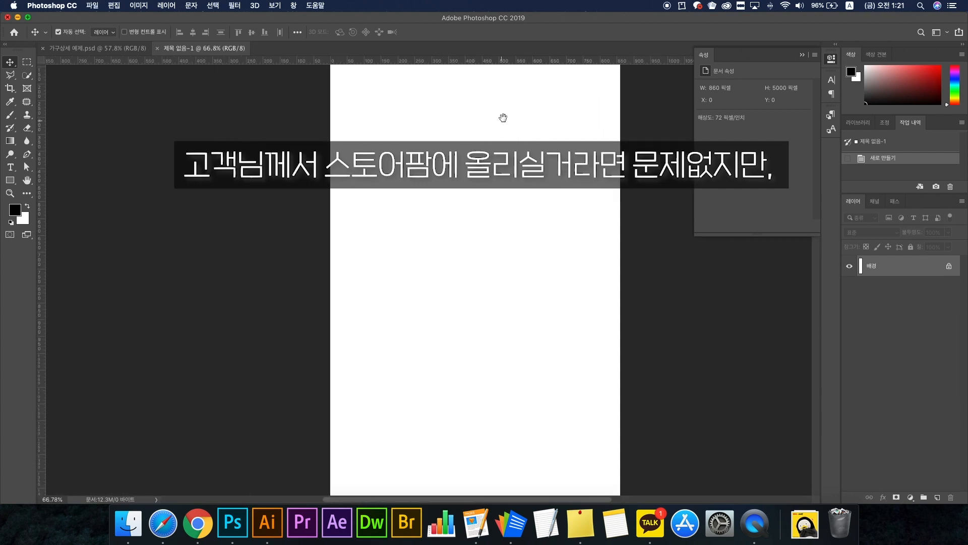
left_click_drag(501, 119, 479, 270)
key("super+r")
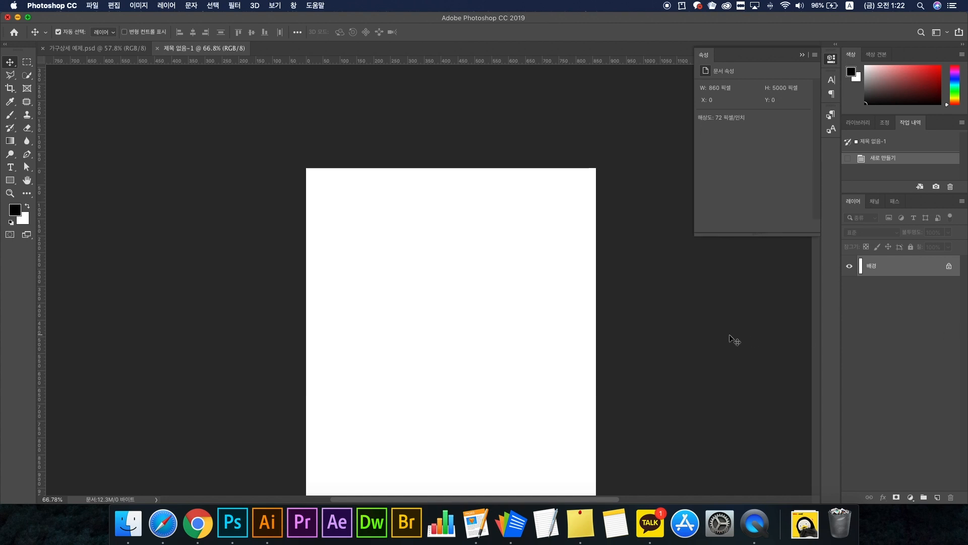
scroll(494, 270, "down", 2)
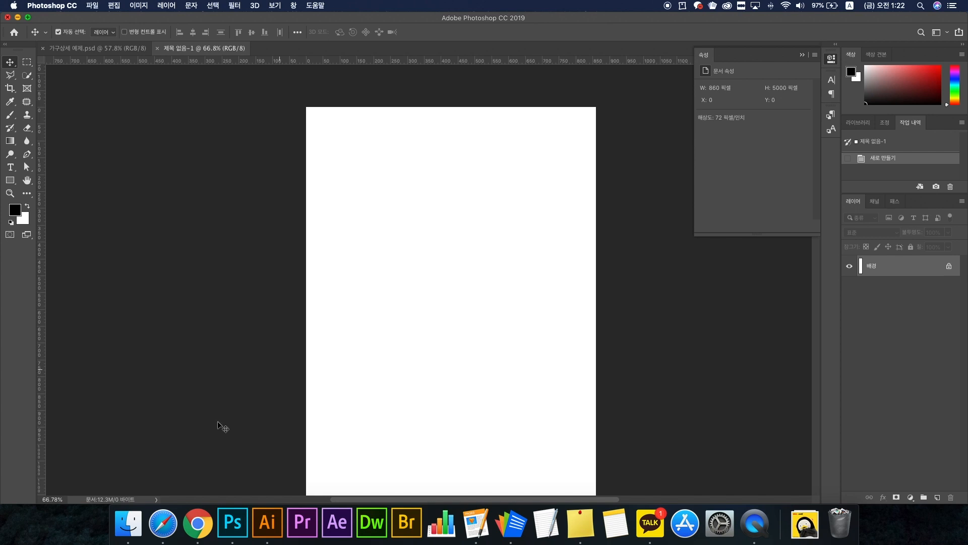
left_click(128, 524)
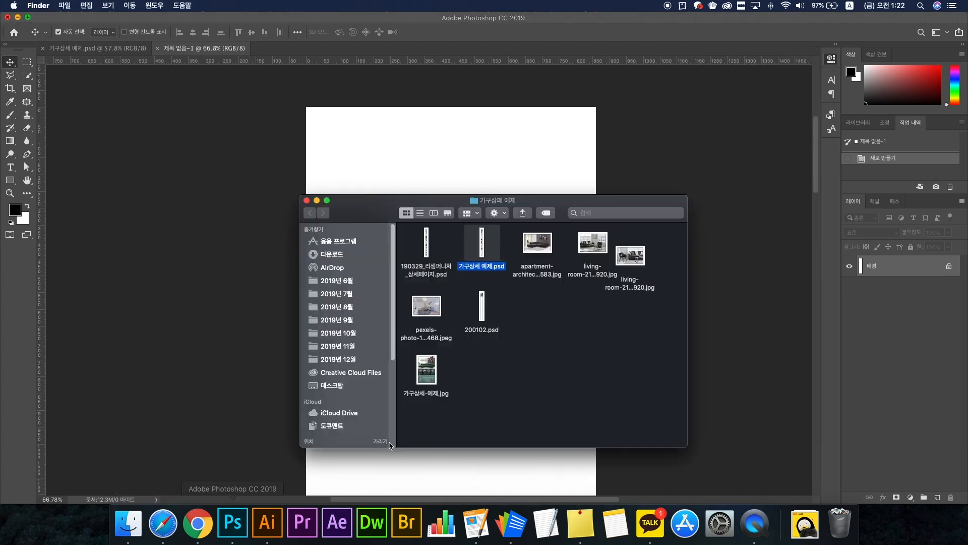
left_click(422, 373)
double_click(424, 370)
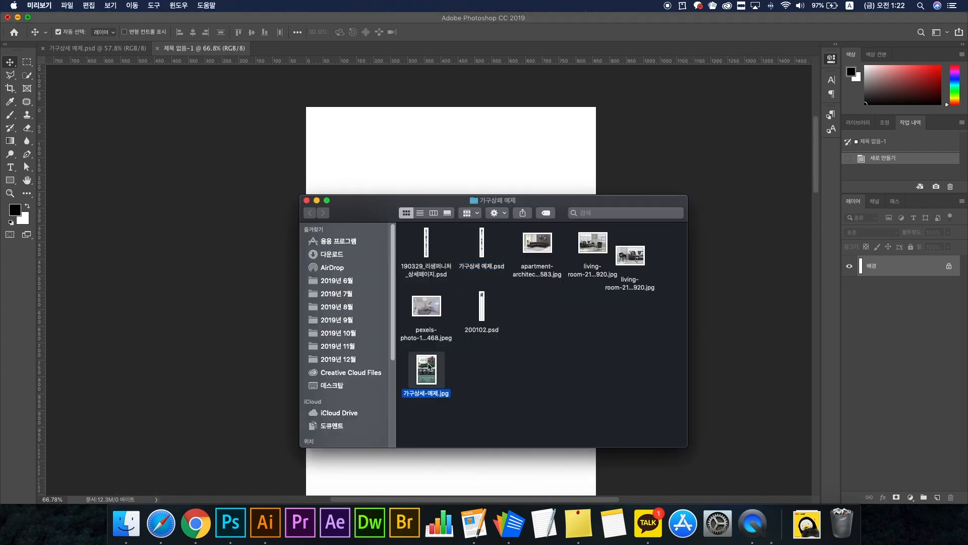
left_click(466, 169)
left_click(772, 523)
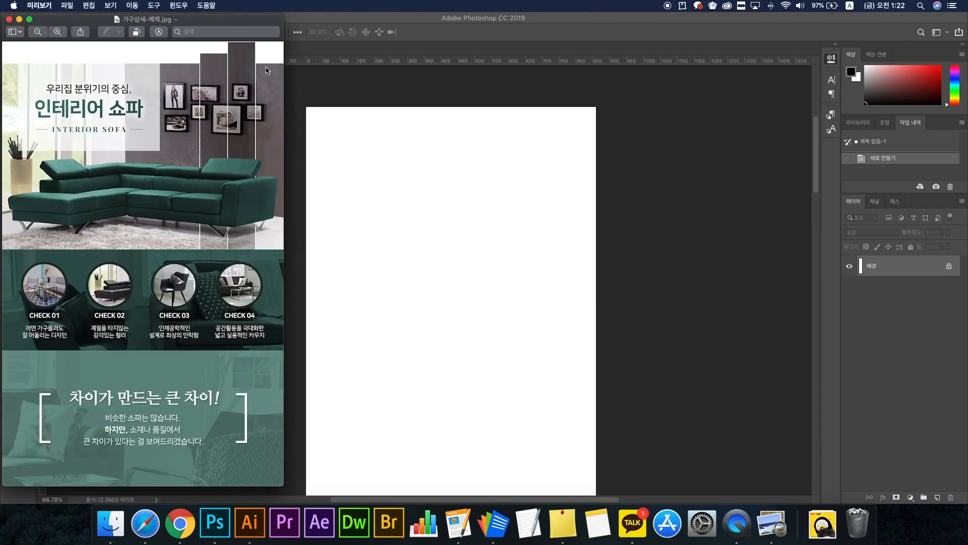
left_click(353, 97)
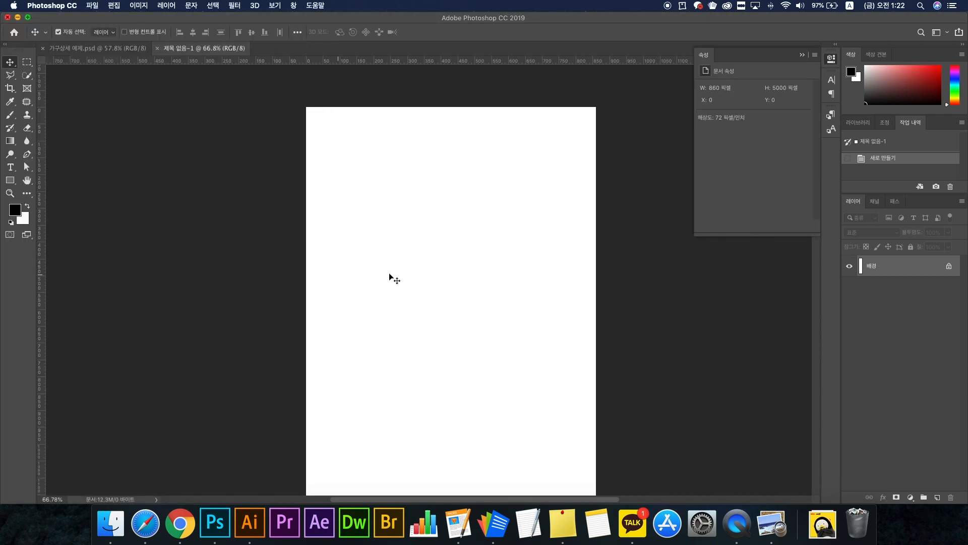
Draw a black-filled rectangle about 909 × 641 px over the upper part of the page and centre it horizontally
left_click(10, 180)
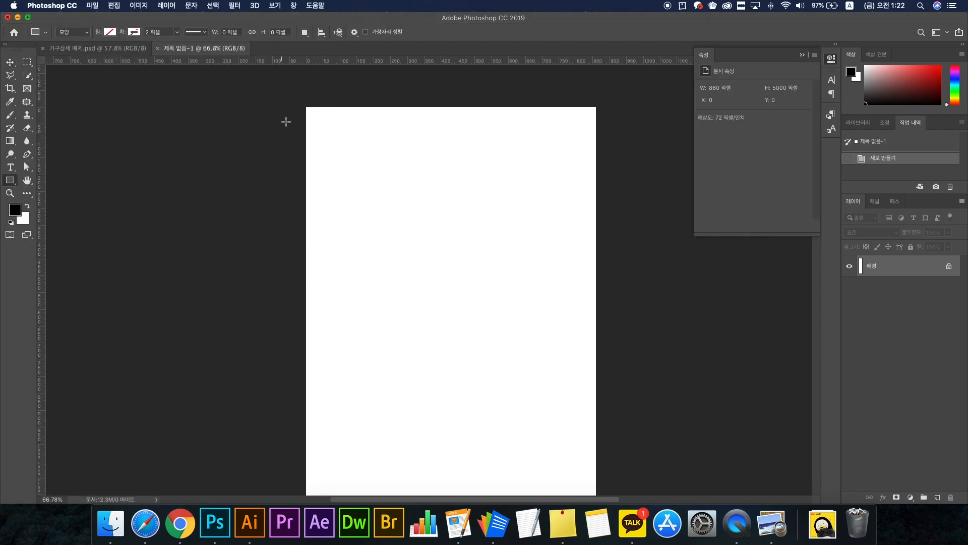
left_click_drag(298, 97, 605, 313)
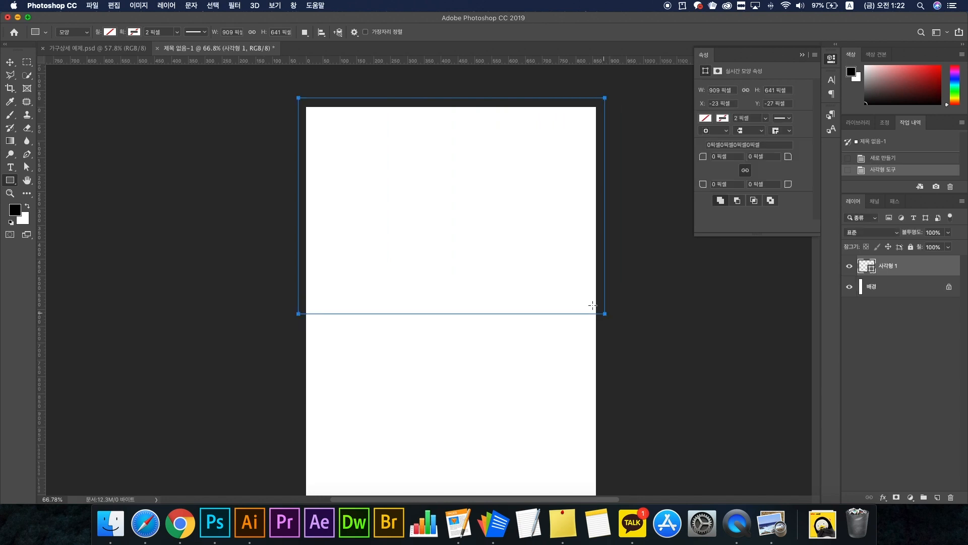
left_click(706, 119)
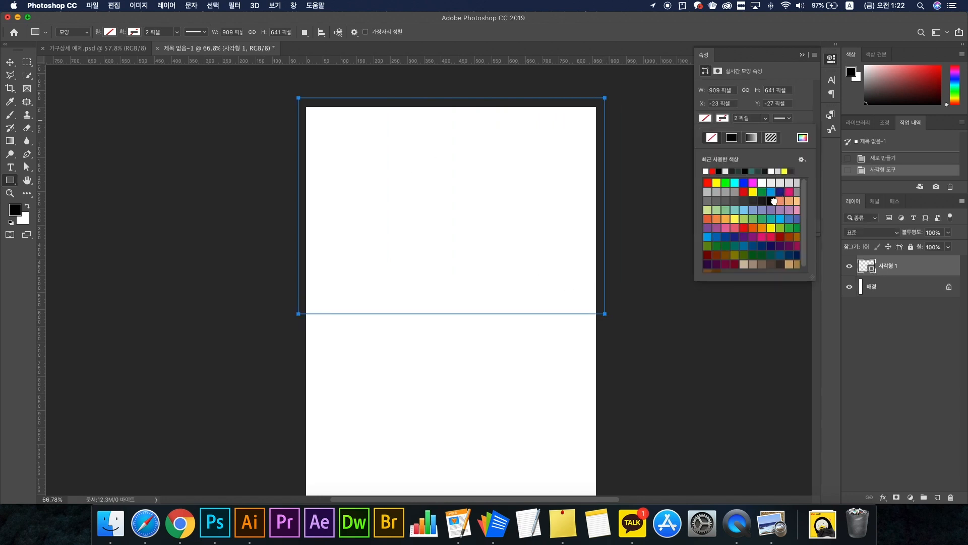
left_click(771, 201)
key("v")
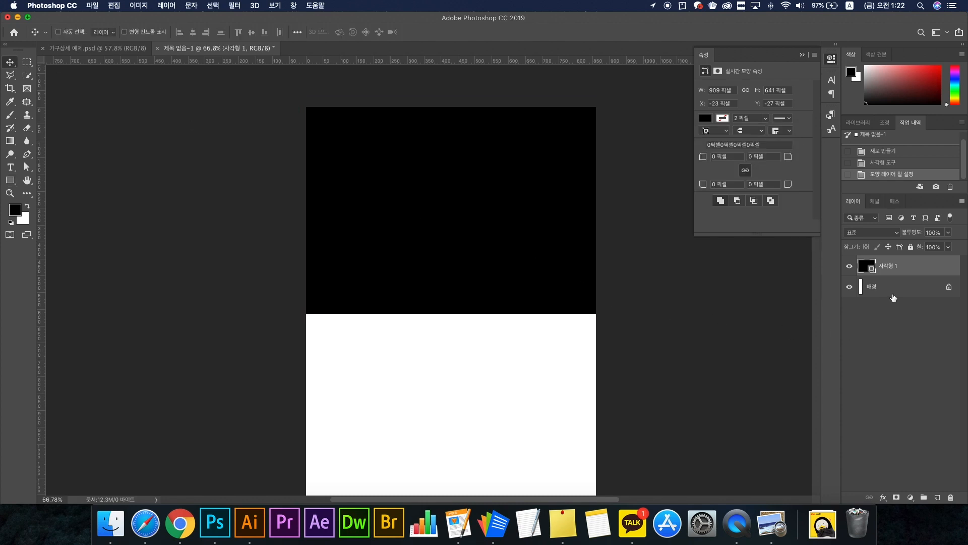
left_click(193, 32)
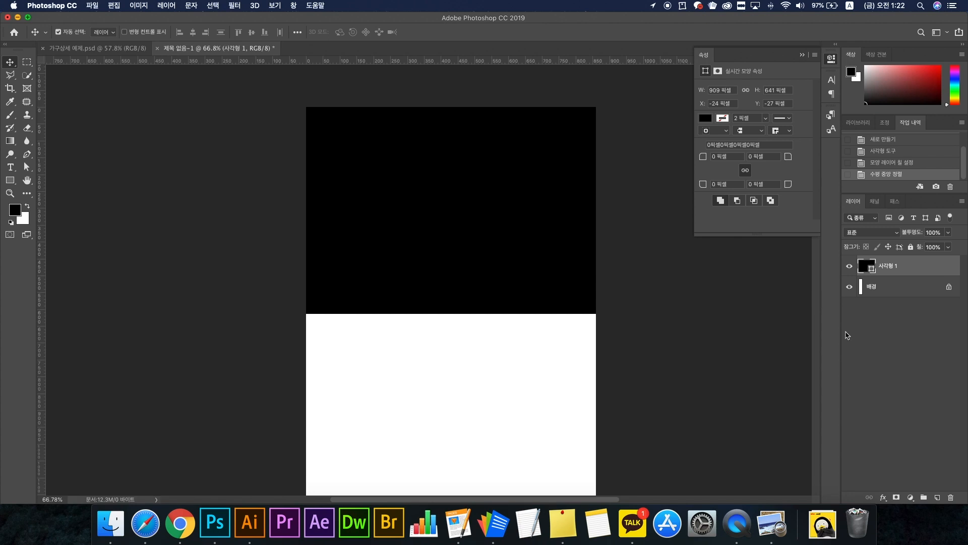
Place the sofa photo apartment-architecture-carpet-chair-276583 from Finder into the page as an embedded image across the full page width
left_click(247, 481)
left_click(110, 523)
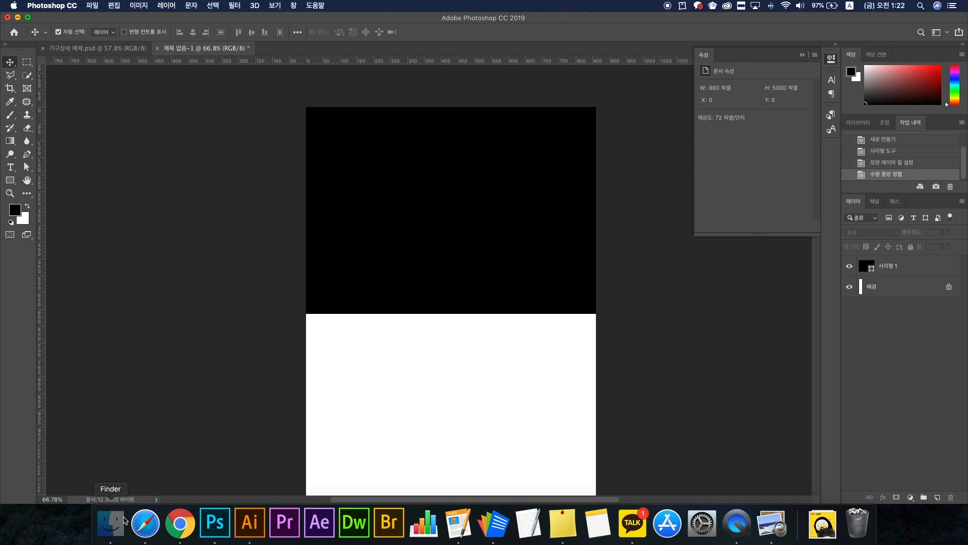
left_click_drag(554, 252, 508, 156)
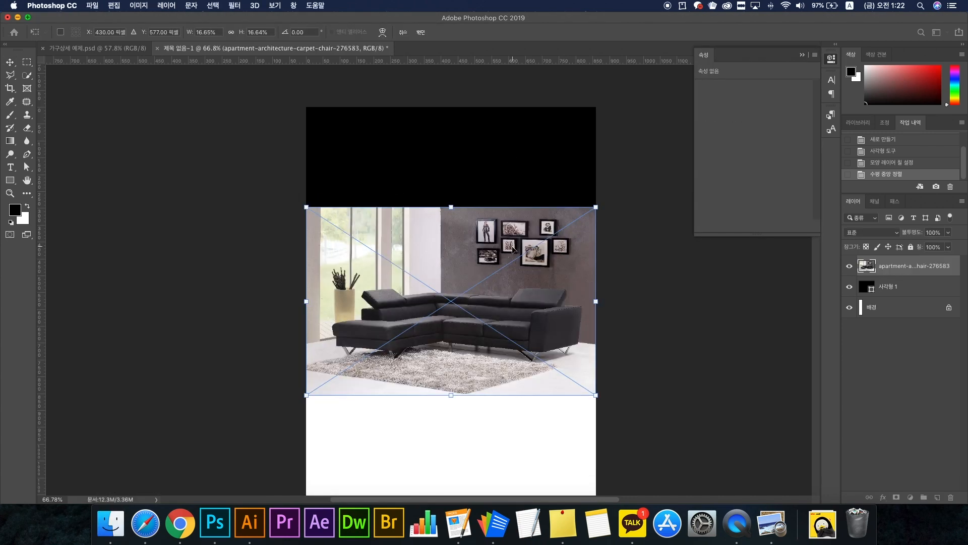
key("Return")
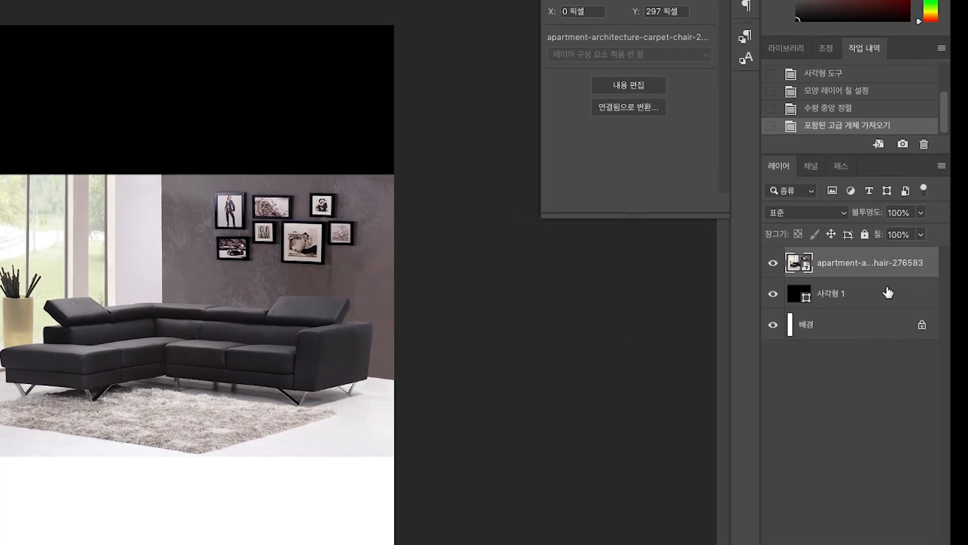
Move the sofa photo up over the black rectangle, and clip a duplicate of it to the rectangle layer
left_click(900, 289)
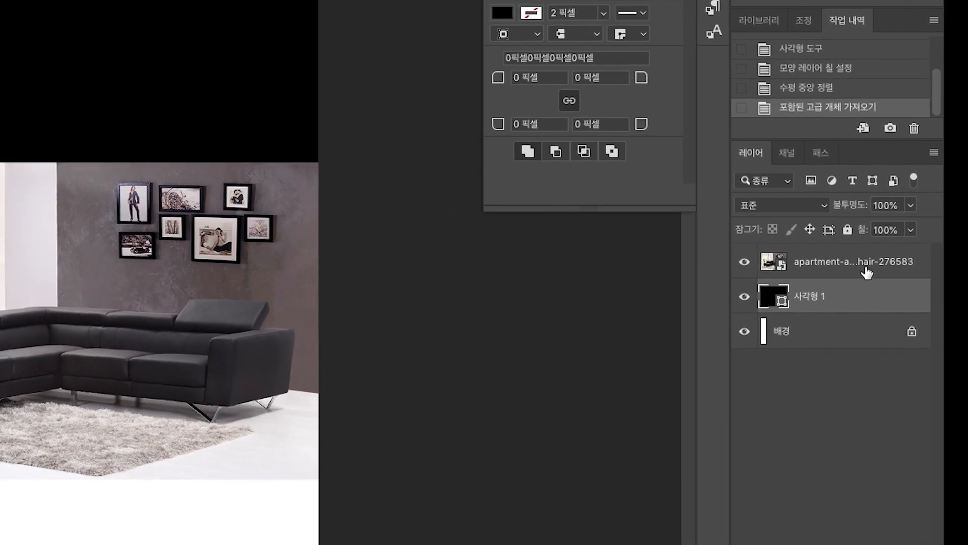
left_click(897, 267)
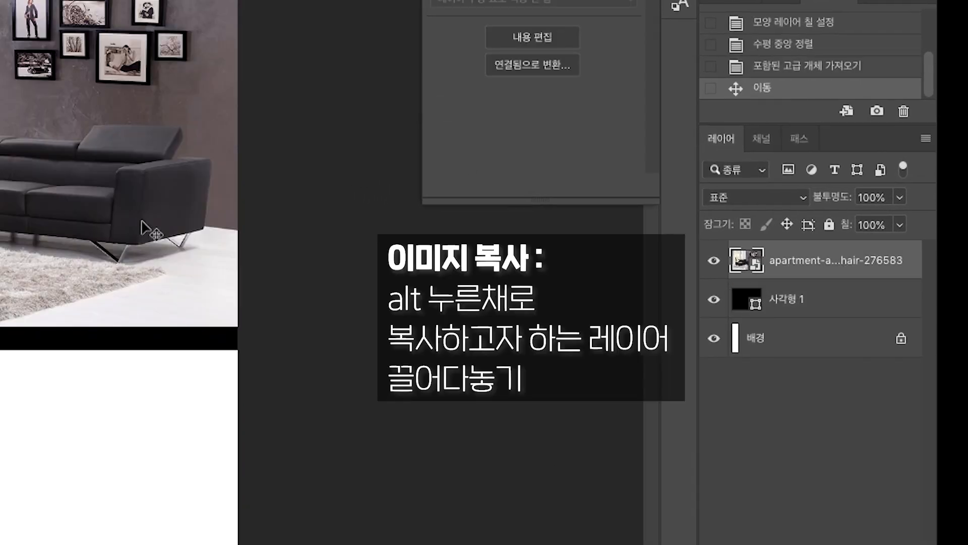
left_click_drag(815, 271, 815, 284)
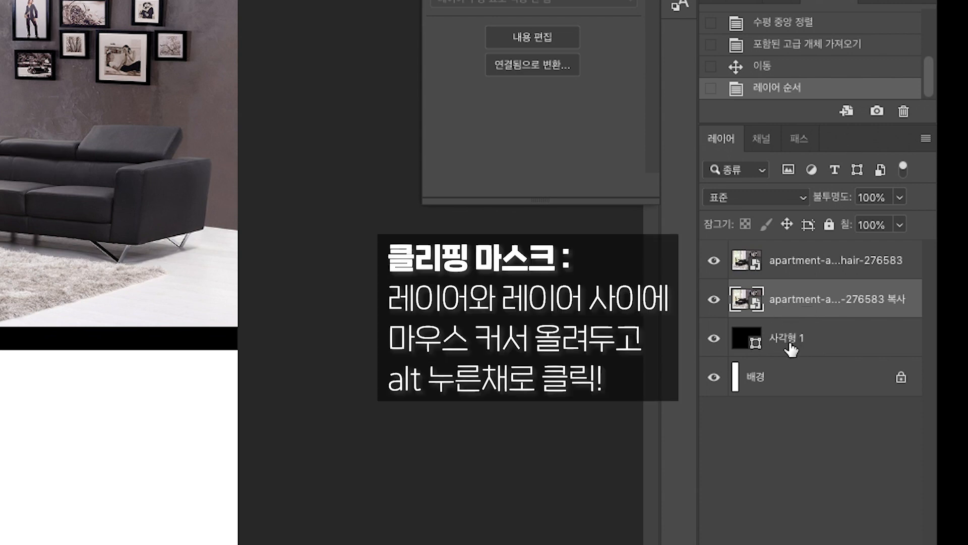
left_click(782, 314, "alt")
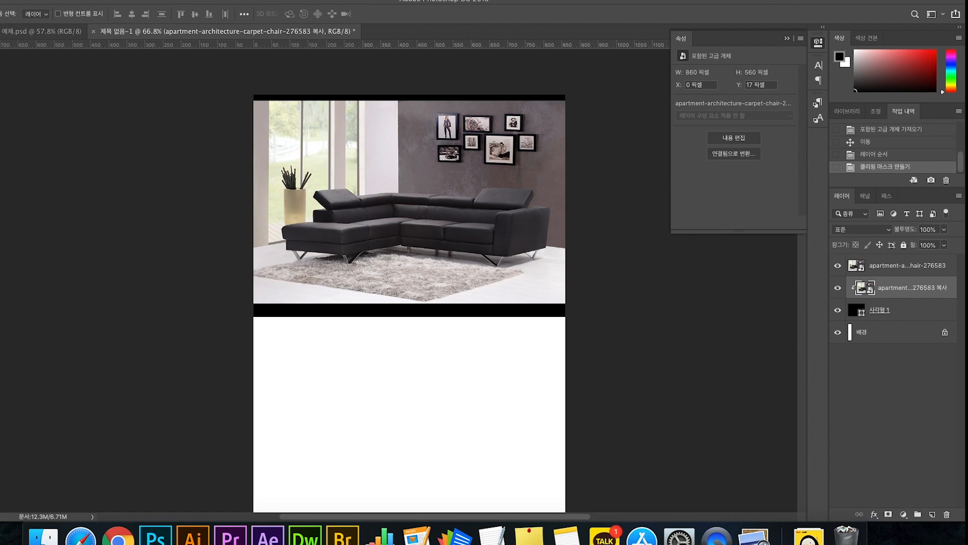
Move both sofa photo layers straight down until their lower edge lines up with the lower edge of the black rectangle
left_click_drag(118, 199, 118, 212)
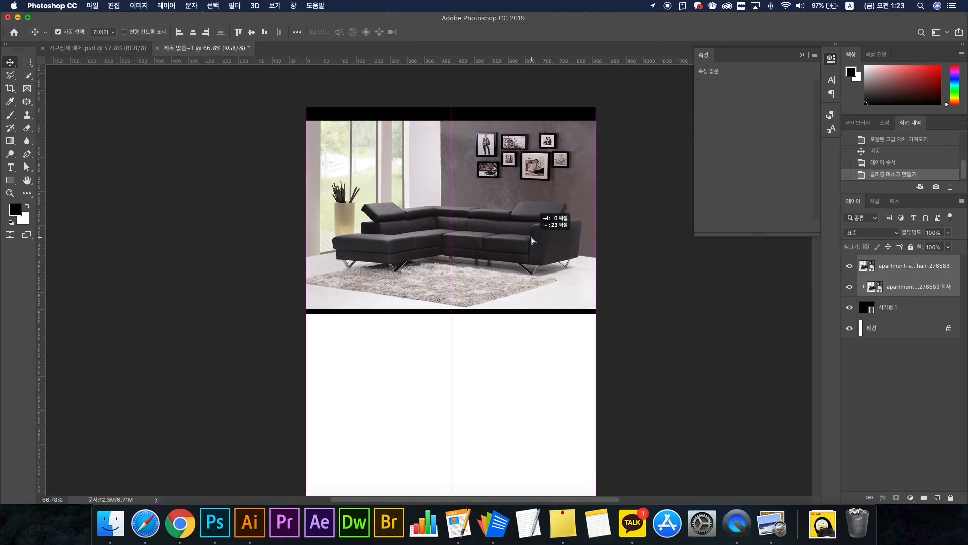
left_click_drag(533, 241, 533, 240)
key("ctrl+z")
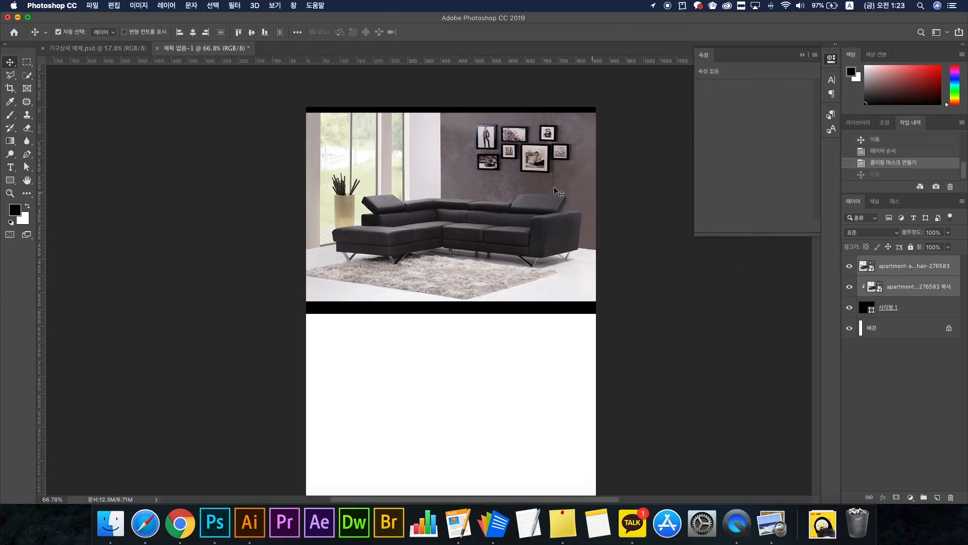
left_click_drag(559, 194, 558, 206)
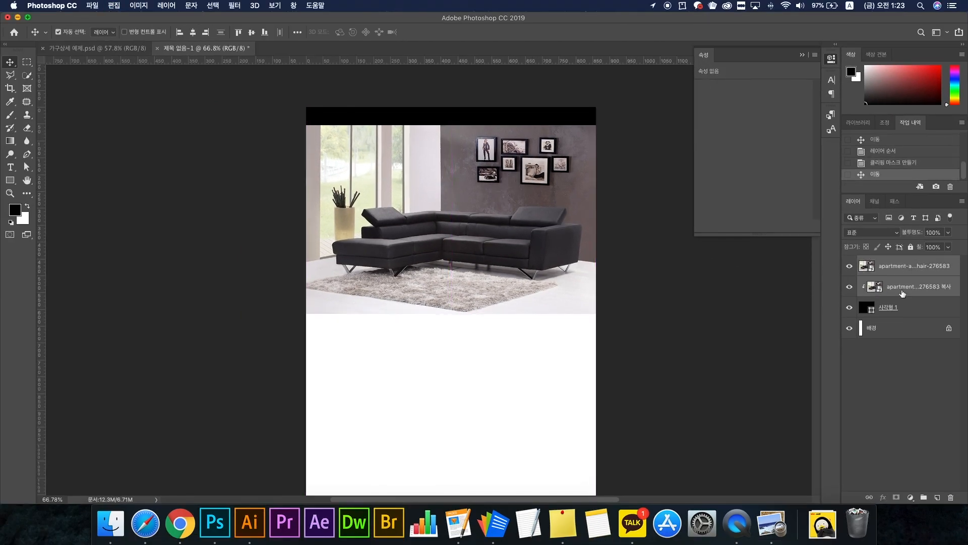
left_click(902, 293)
left_click(898, 309)
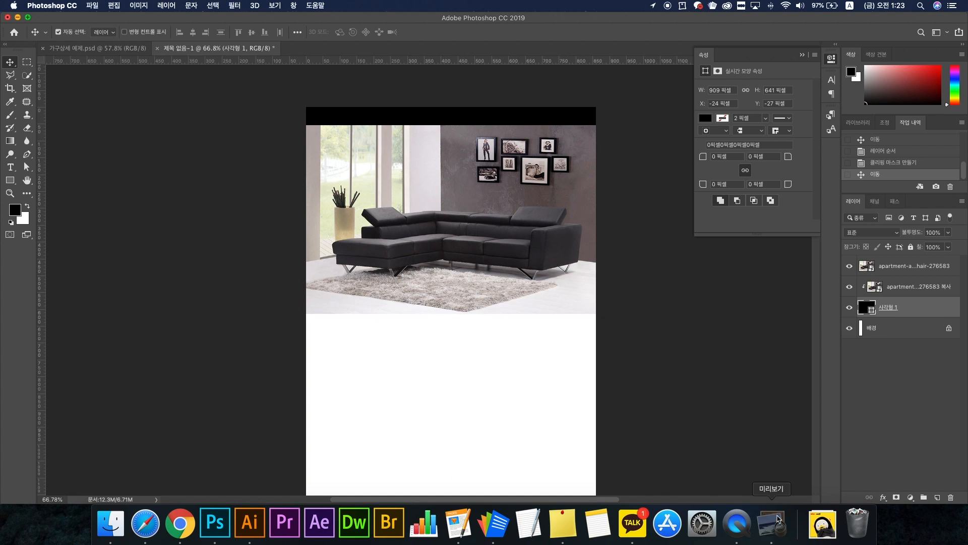
Check the extended wall area in the Preview reference image, and open the contents of the upper sofa photo's smart object in Photoshop
left_click(778, 520)
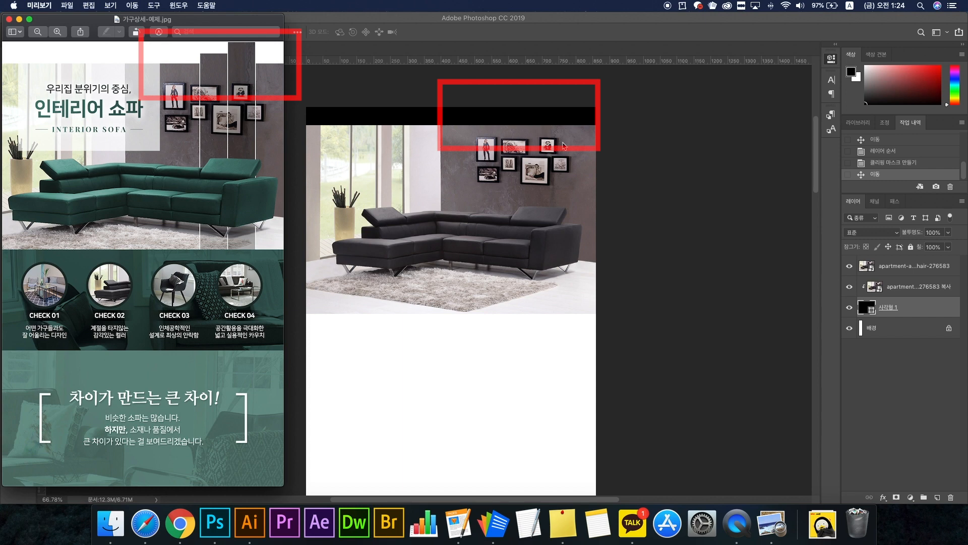
left_click(612, 157)
left_click(527, 176)
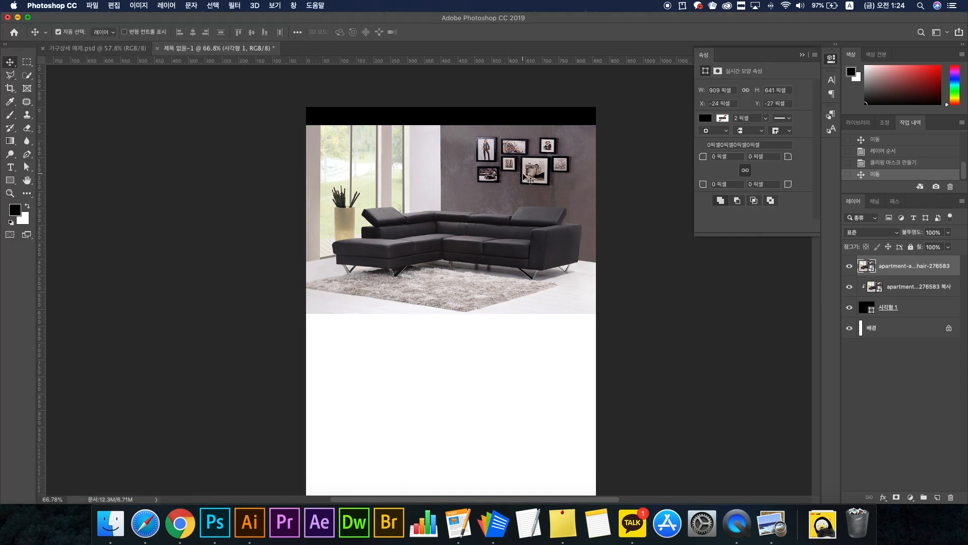
double_click(868, 267)
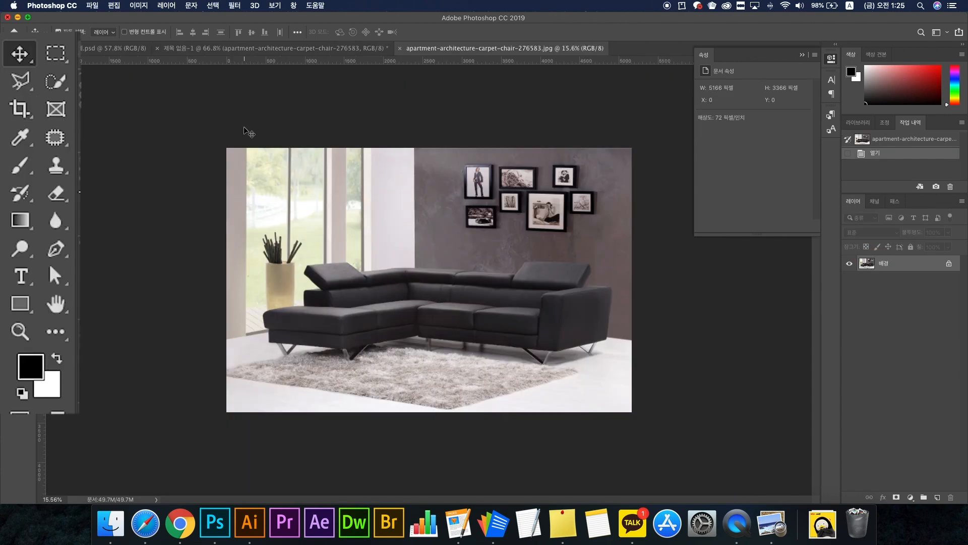
Extend the sofa photo's canvas upward with the Crop tool to a height of about 3721 px
left_click(20, 110)
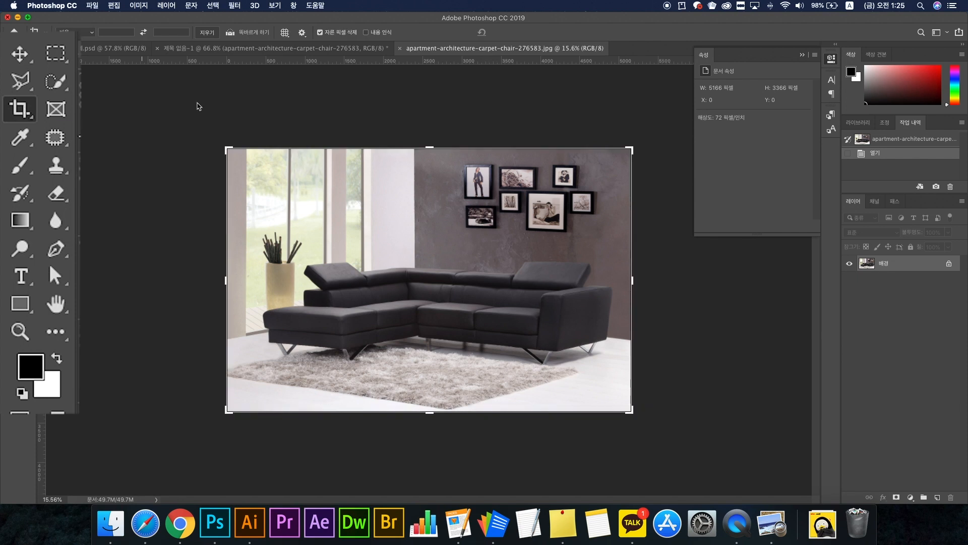
left_click_drag(435, 145, 439, 131)
key("Return")
Stretch a full-width strip of the photo's upper edge upward to about 309% height to fill the blank canvas, and deselect it
left_click(32, 63)
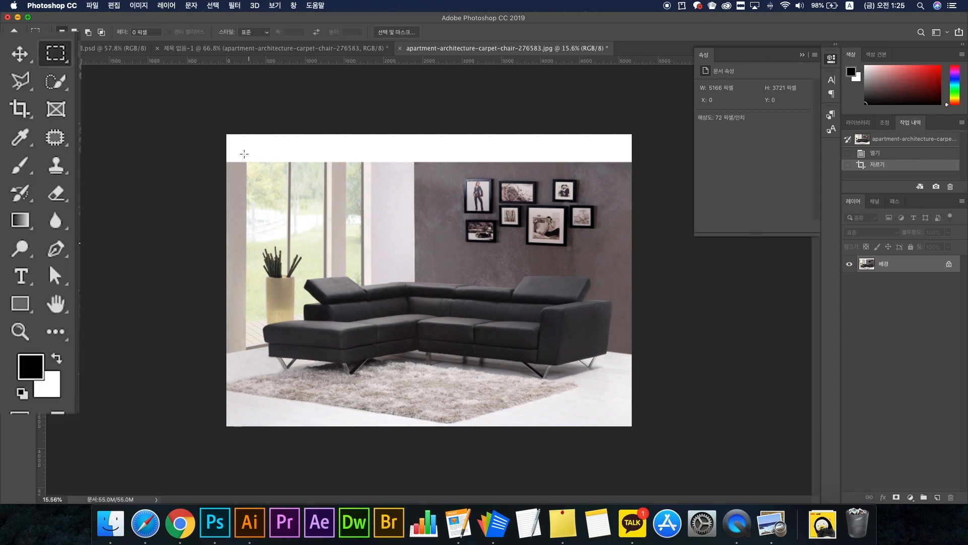
left_click_drag(224, 158, 636, 175)
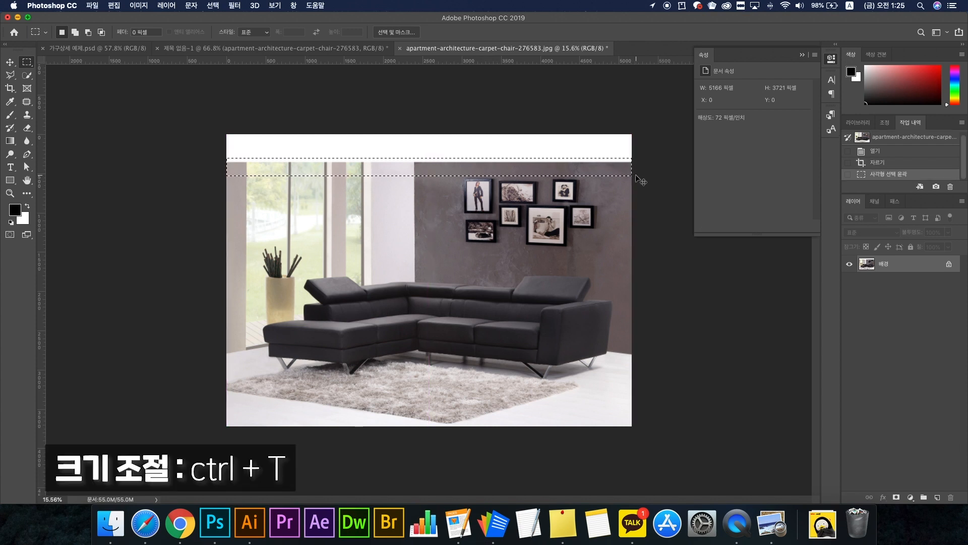
key("ctrl+t")
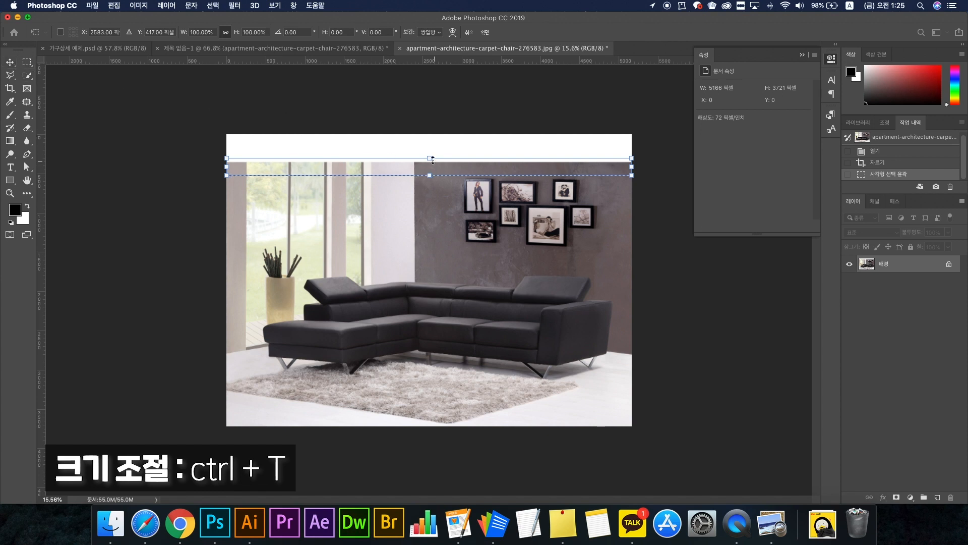
left_click_drag(432, 159, 451, 122)
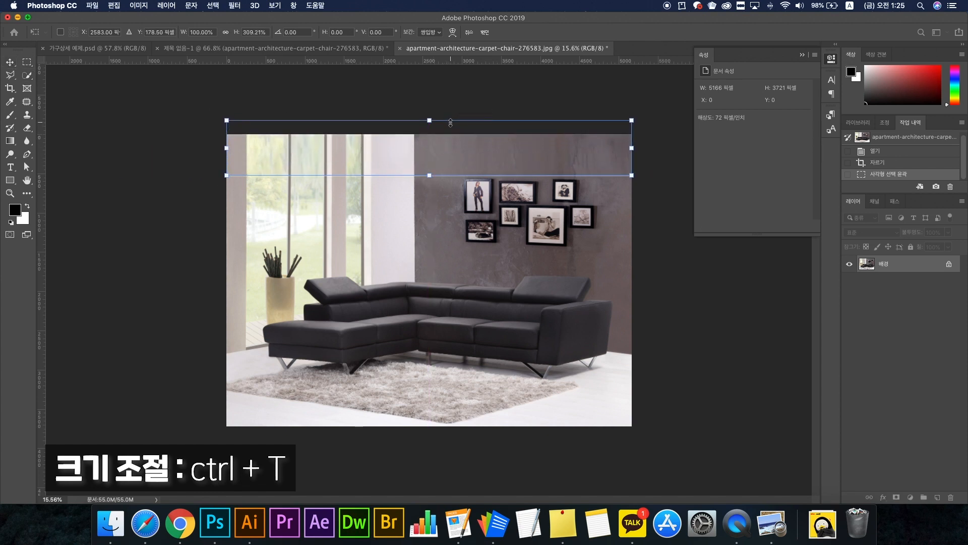
key("Return")
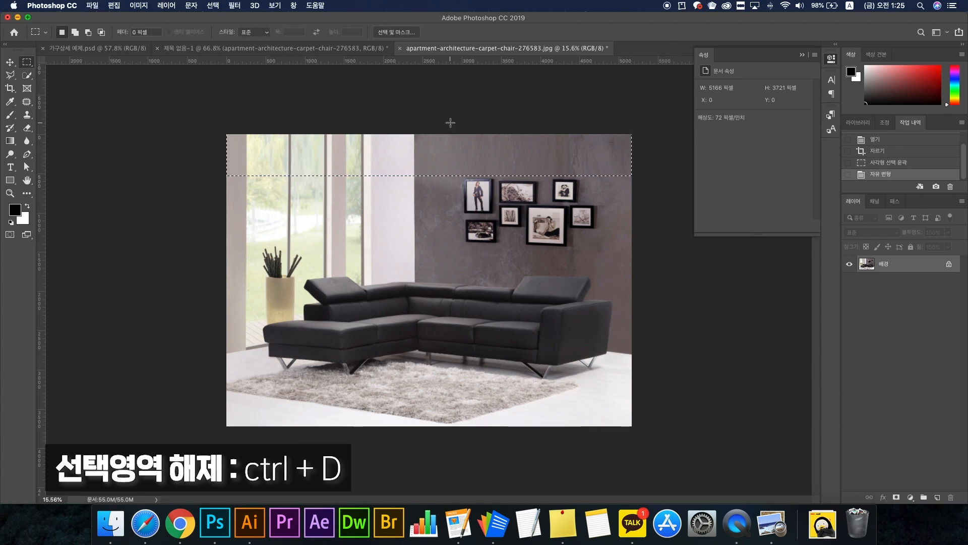
key("super+d")
Inspect the stretched area, save the sofa photo as a JPEG at quality 12, and close it to update the page
scroll(412, 400, "up", 5)
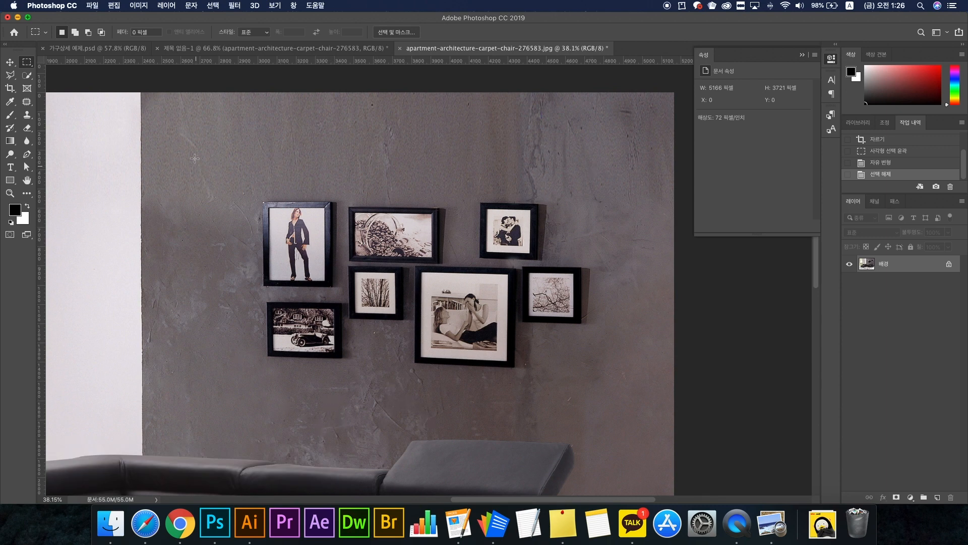
left_click(10, 62)
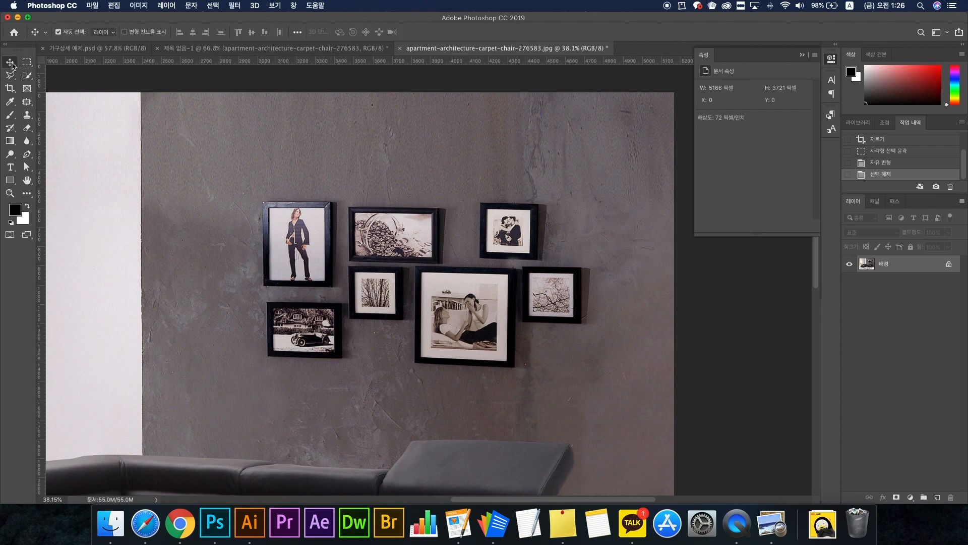
scroll(393, 225, "left", 10)
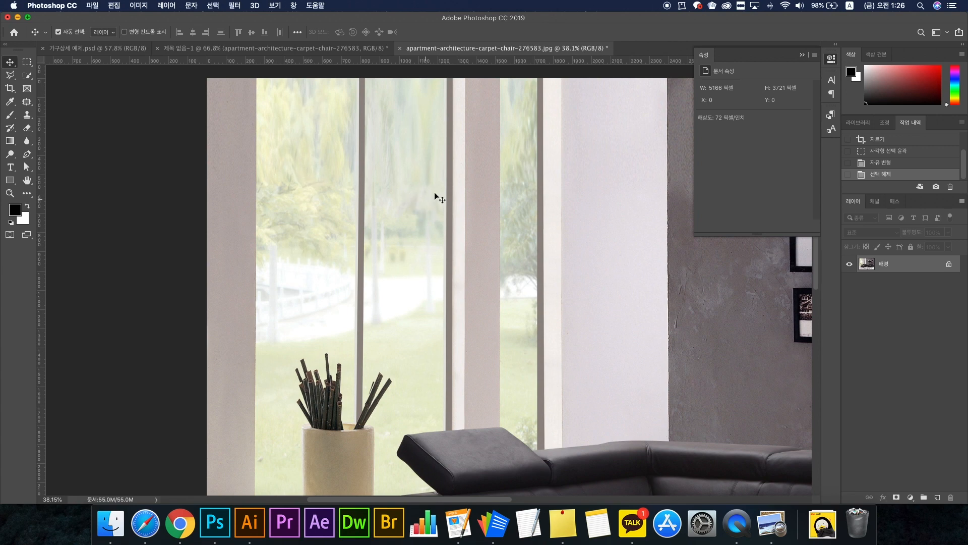
scroll(519, 216, "right", 20)
scroll(281, 288, "up", 5)
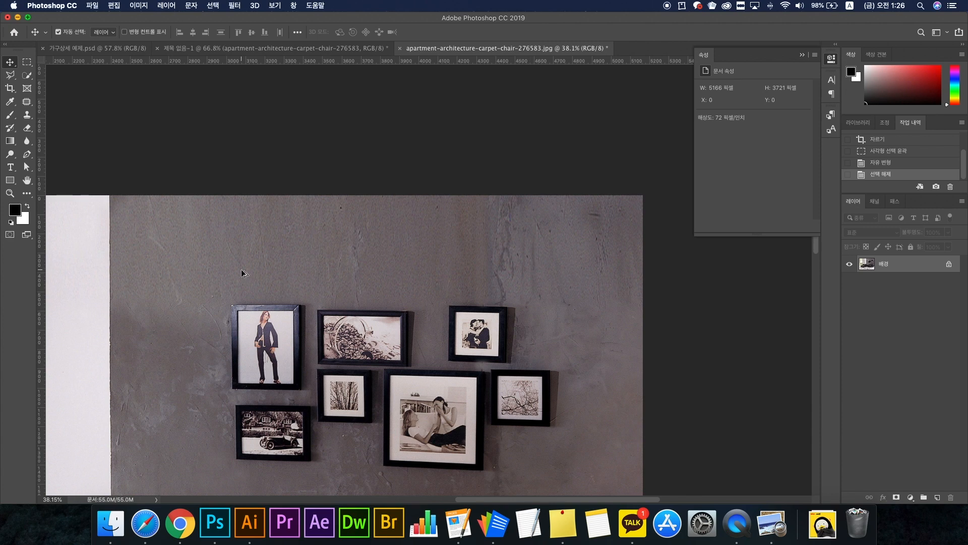
scroll(241, 268, "down", 5)
key("super+s")
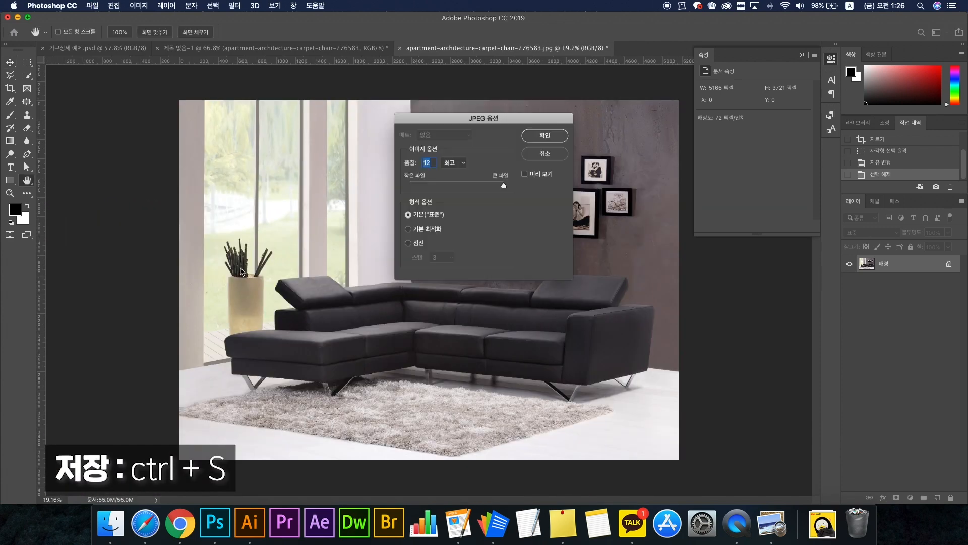
left_click(541, 135)
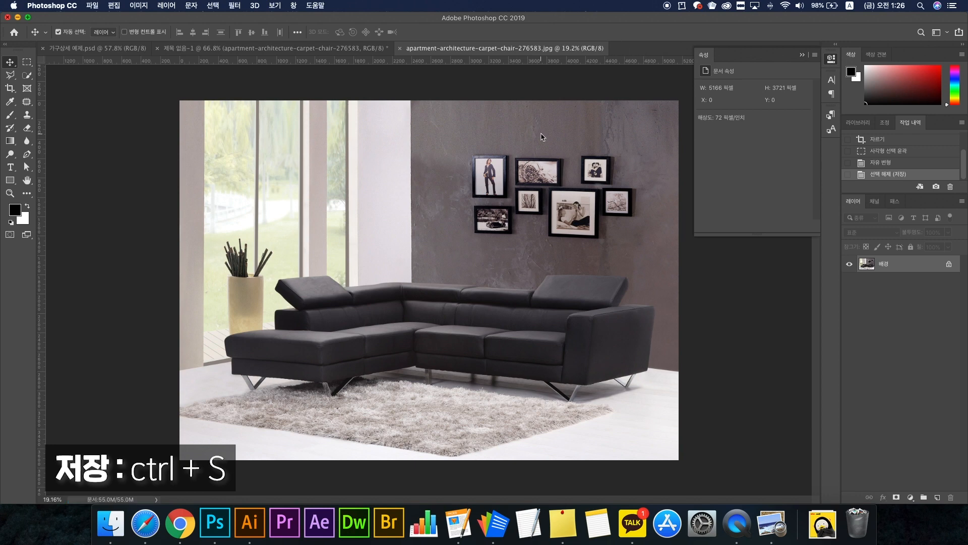
left_click(402, 48)
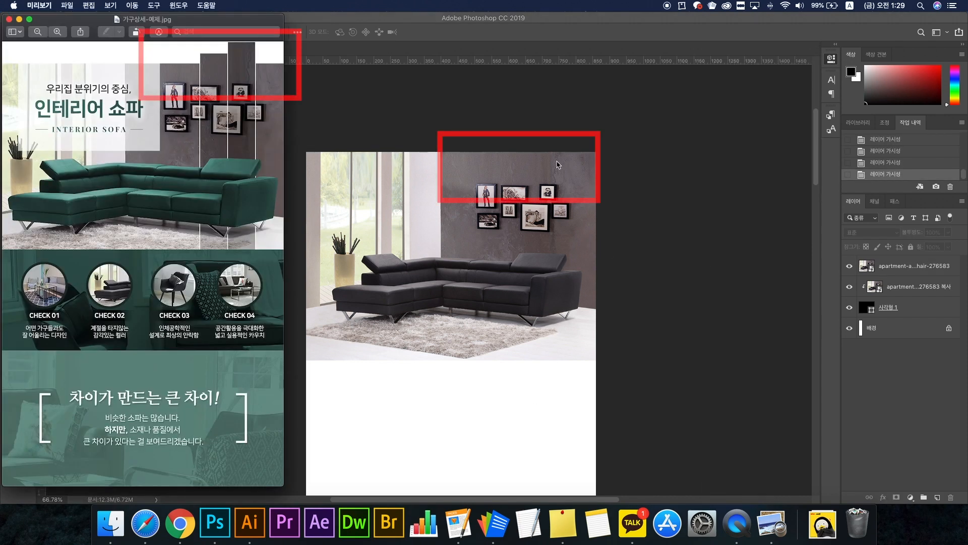
Hide the upper sofa photo layer and lower the rectangle's upper edge so that the rectangle is 544 px high
left_click(851, 271)
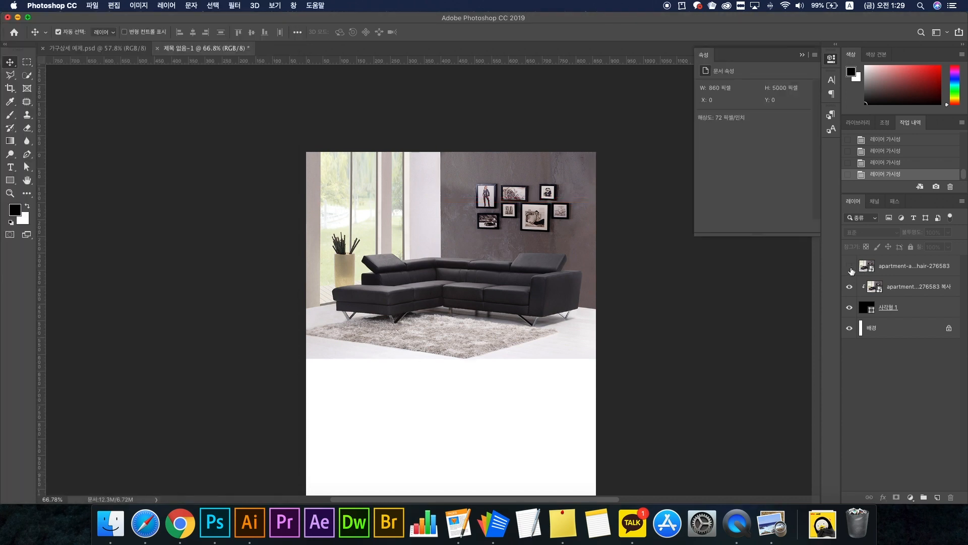
left_click(771, 519)
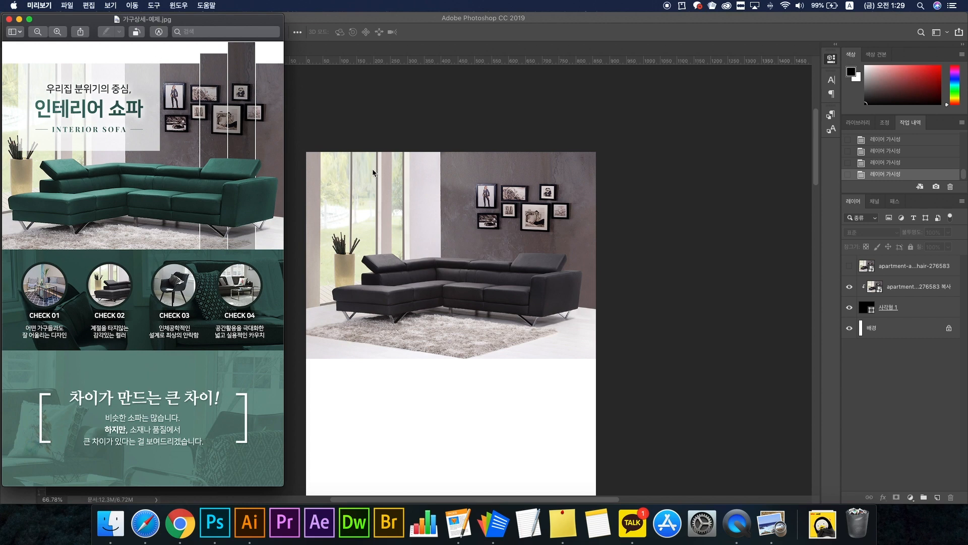
left_click(917, 308)
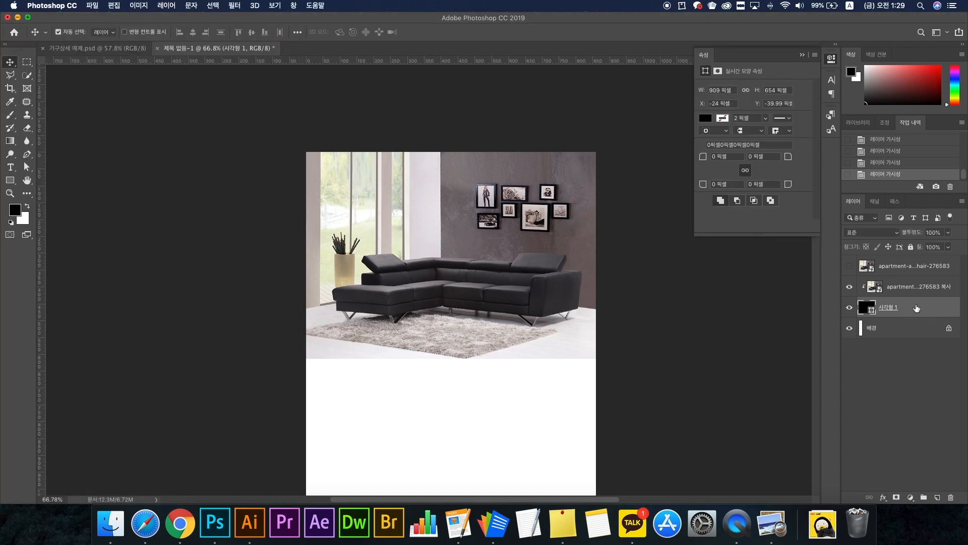
key("ctrl+t")
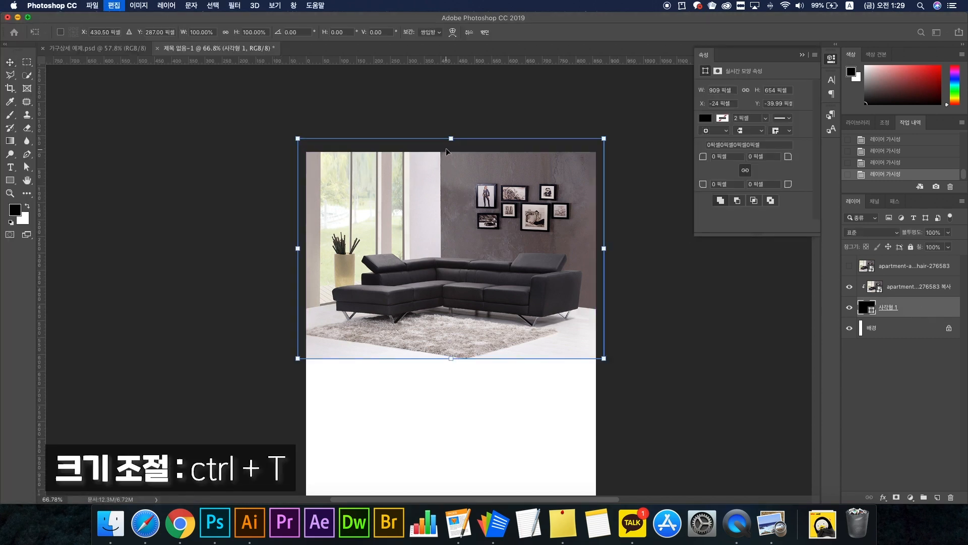
left_click_drag(451, 138, 453, 176)
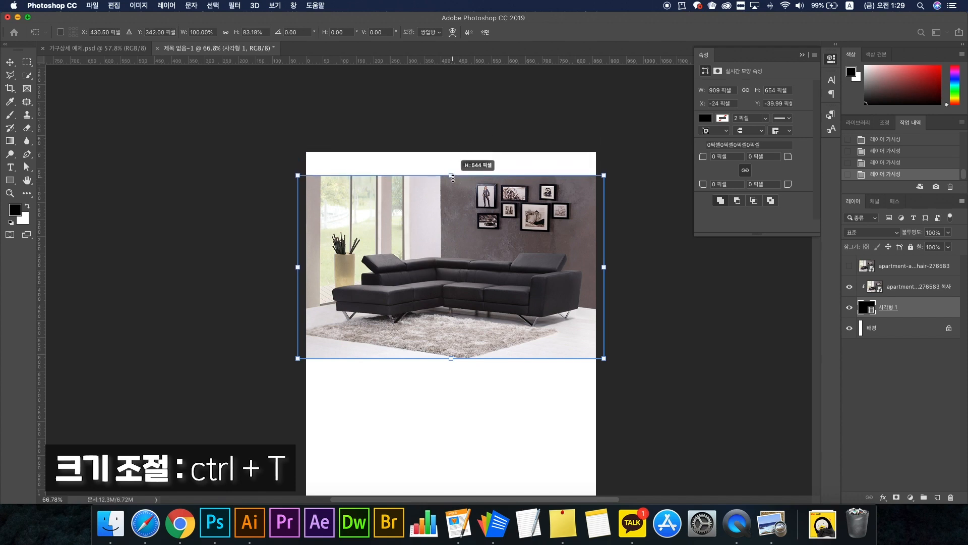
key("Return")
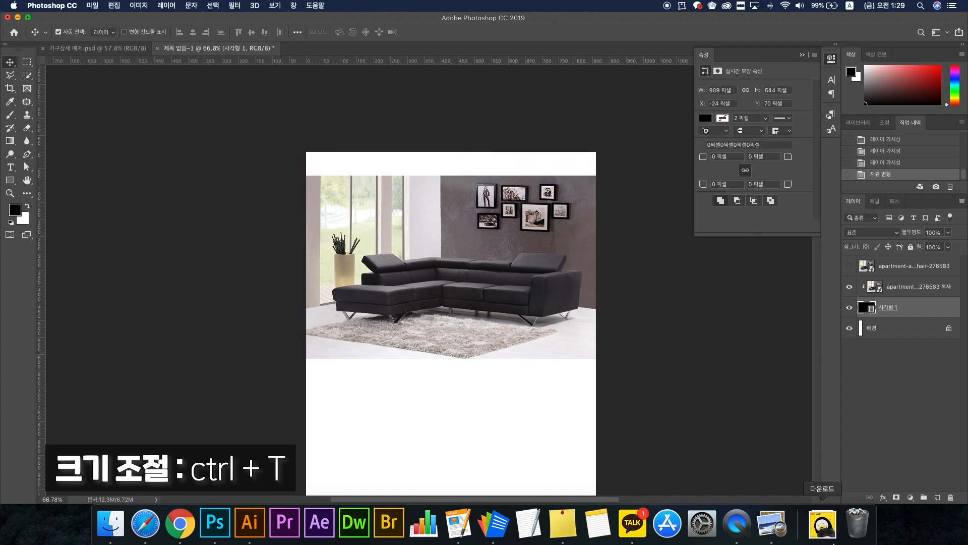
Check the finished example and enlarge the clipped sofa photo to 936 × 673 px, extending past the page's left edge
left_click(788, 529)
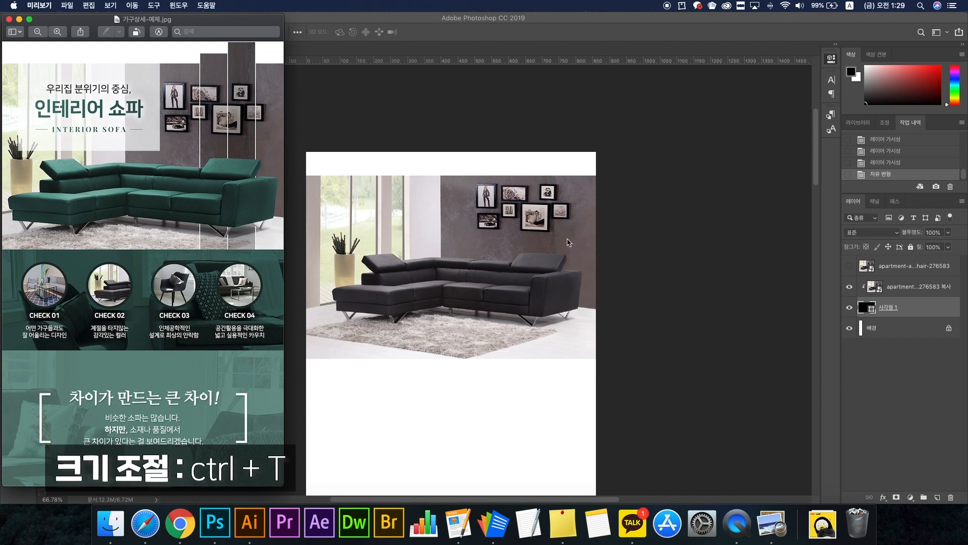
left_click(445, 269)
key("ctrl+t")
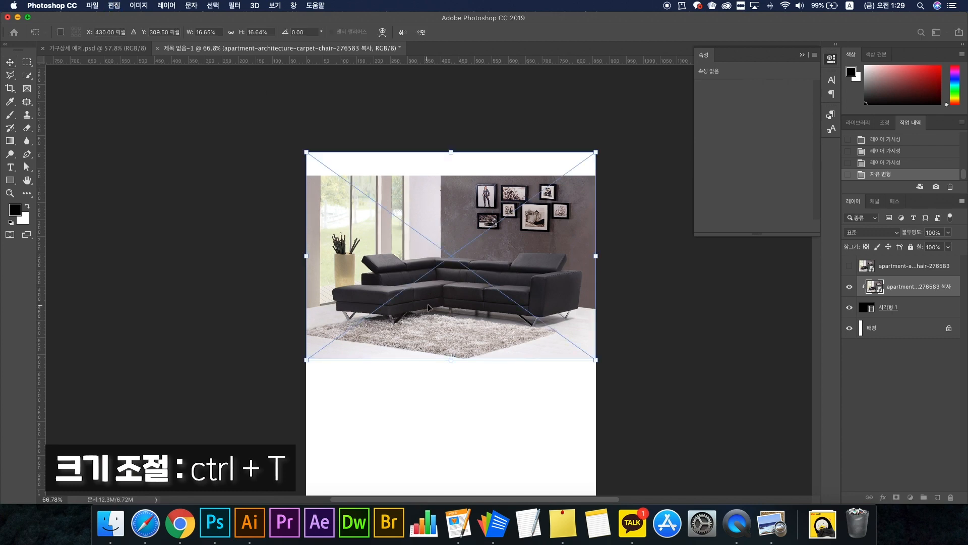
left_click_drag(306, 360, 289, 377)
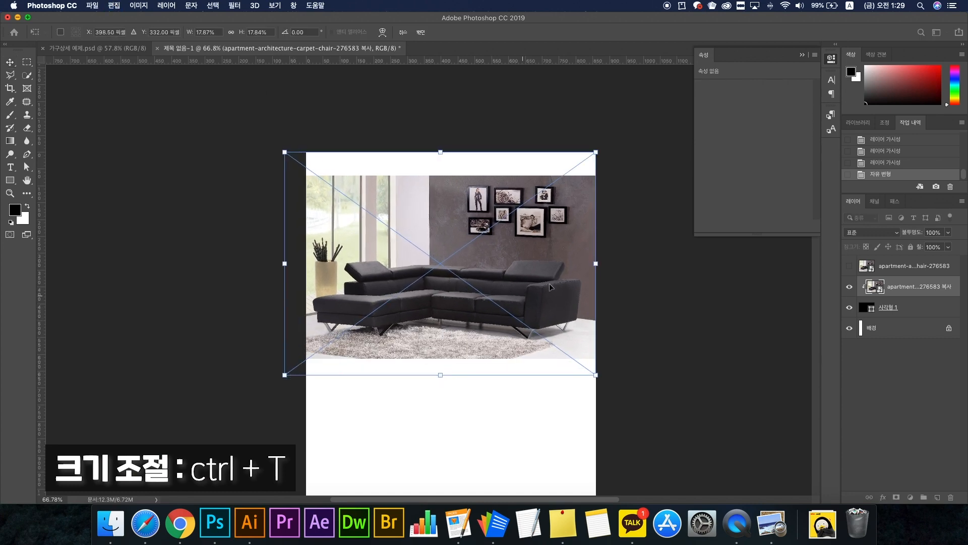
left_click_drag(598, 264, 573, 260)
key("Return")
Delete the hidden sofa photo layer, place a copy of the clipped photo above all layers, and hide that copy
left_click(866, 270)
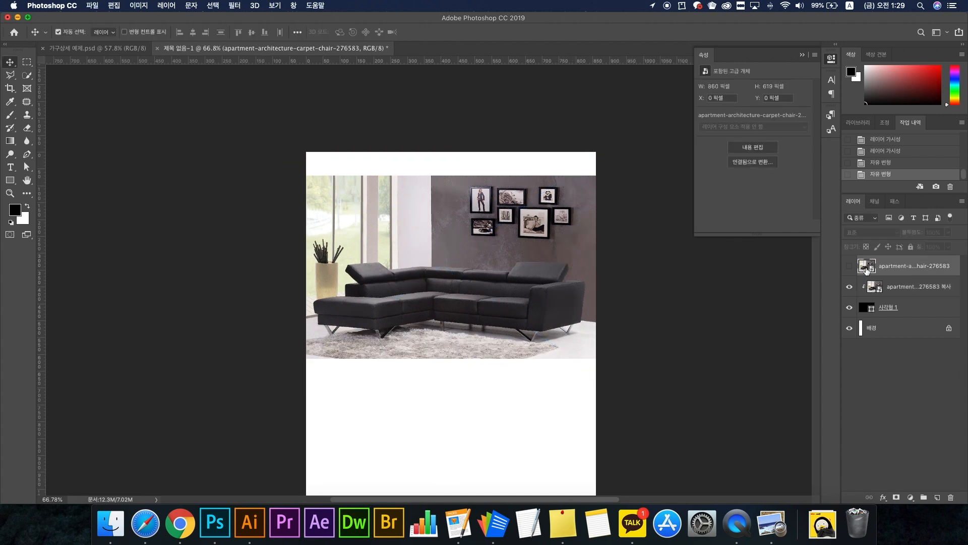
left_click(850, 265)
left_click(850, 265)
left_click_drag(908, 267, 952, 496)
left_click_drag(908, 268, 902, 258)
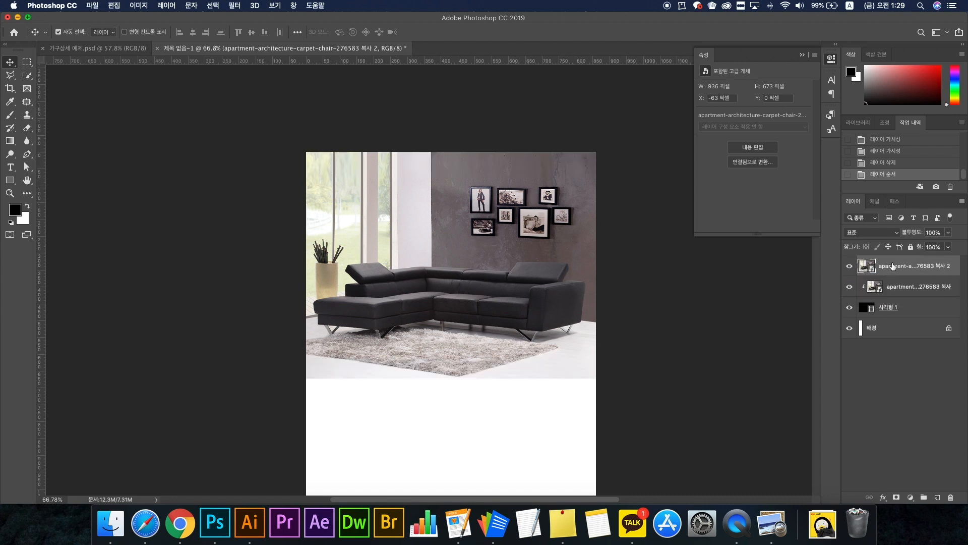
left_click(850, 267)
Draw an 80 × 542 px rectangle above the clipped photo layer along the photo's right edge and fill it light gray
left_click(908, 291)
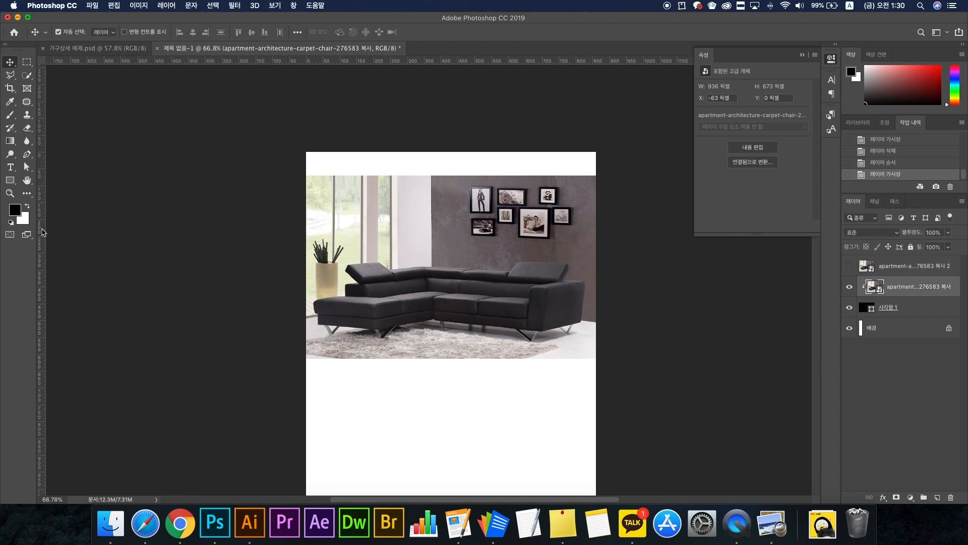
left_click(10, 181)
left_click(775, 528)
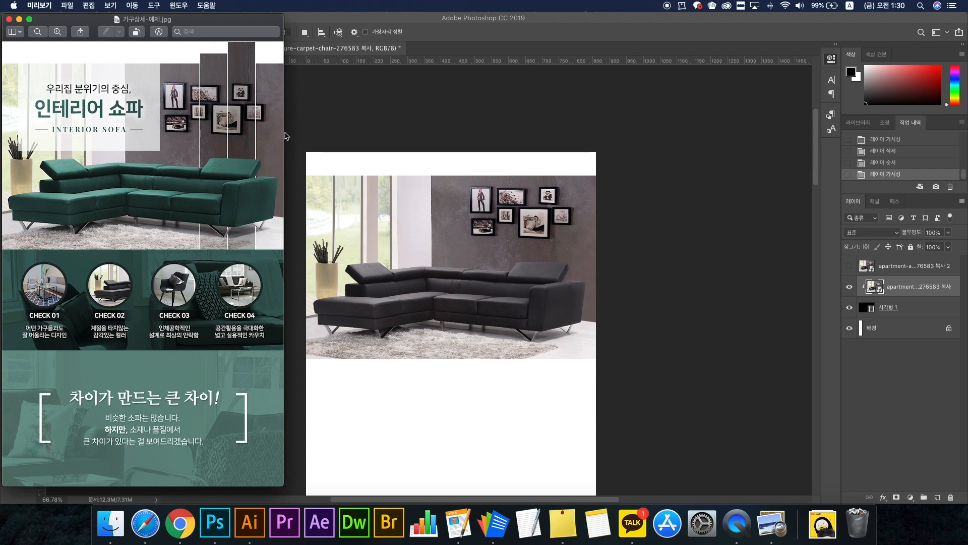
left_click(489, 177)
left_click_drag(568, 176, 595, 358)
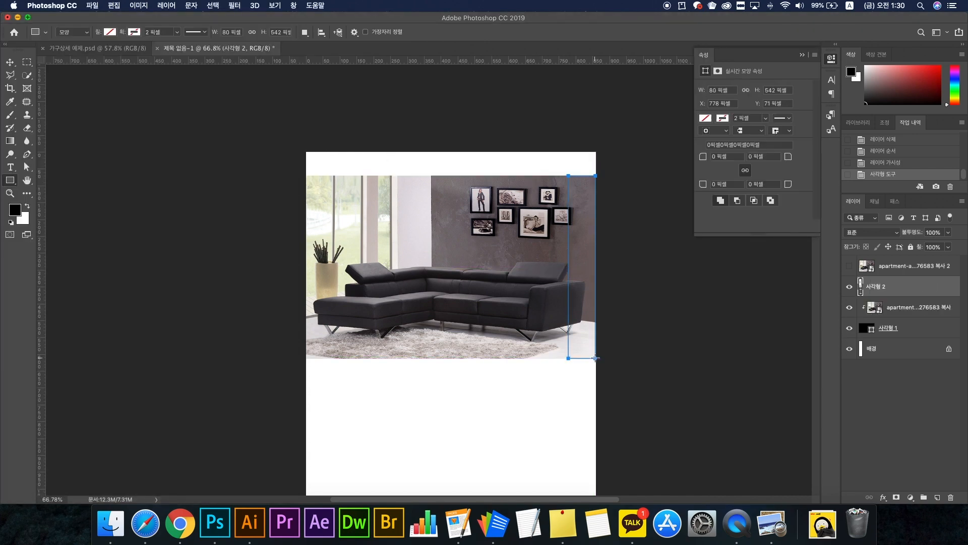
left_click(705, 118)
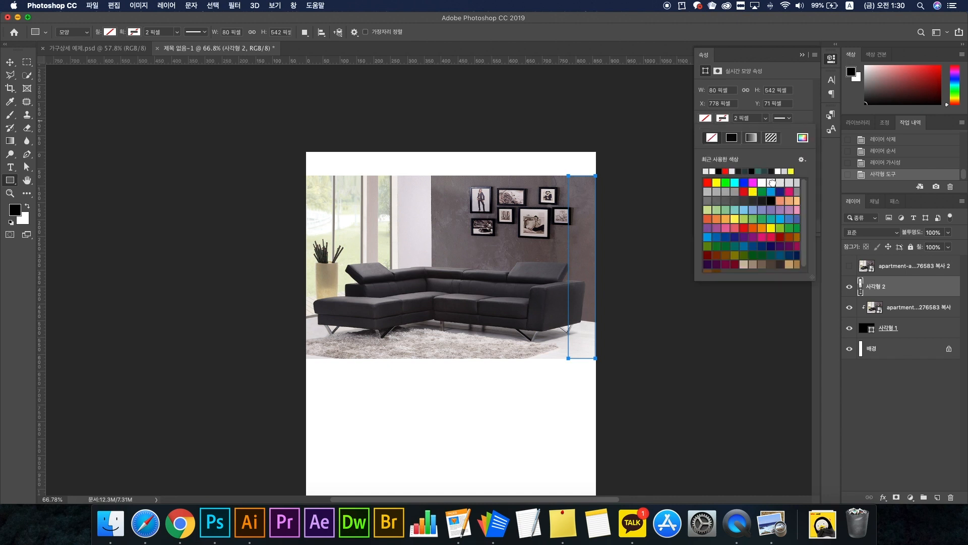
left_click(773, 182)
Duplicate the narrow rectangle twice toward the left, edge to edge, and fill all three strips black
left_click(10, 62)
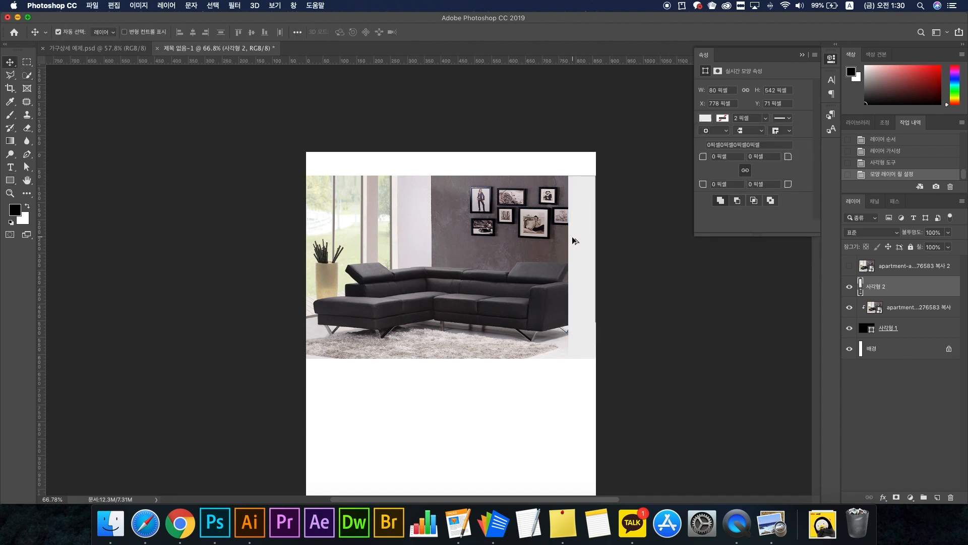
left_click_drag(572, 241, 531, 244)
left_click(594, 257, "shift")
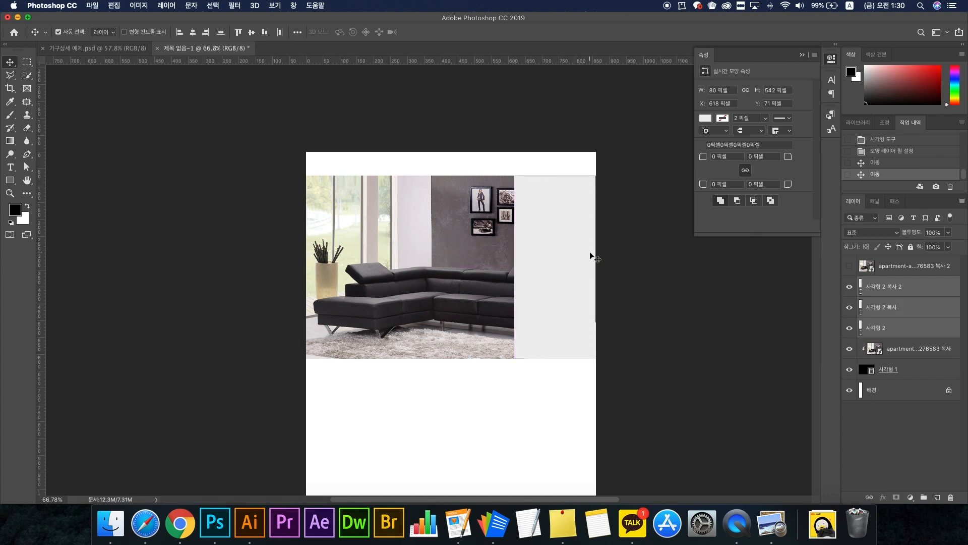
left_click(707, 119)
left_click(771, 200)
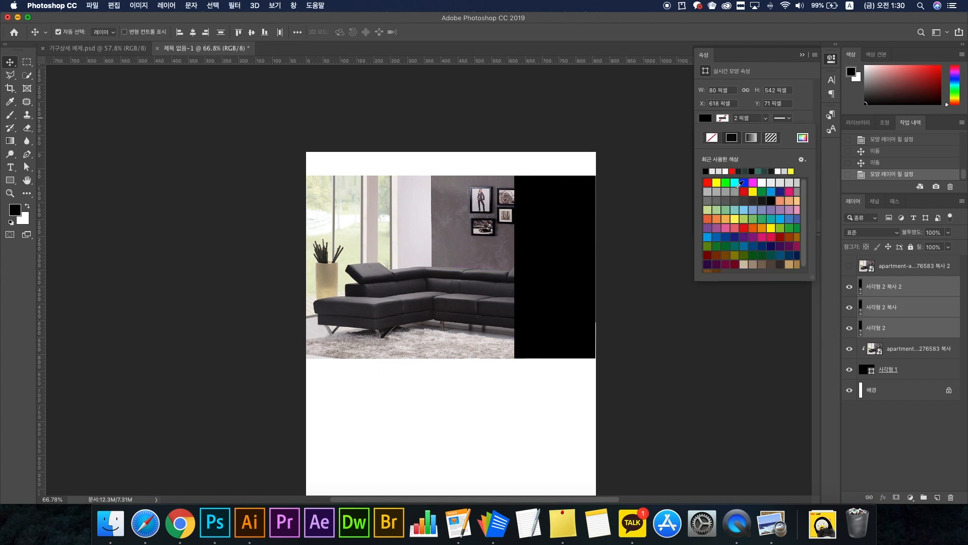
Select all three black strips and nudge them 2 px to the right to meet the page edge
left_click(904, 291)
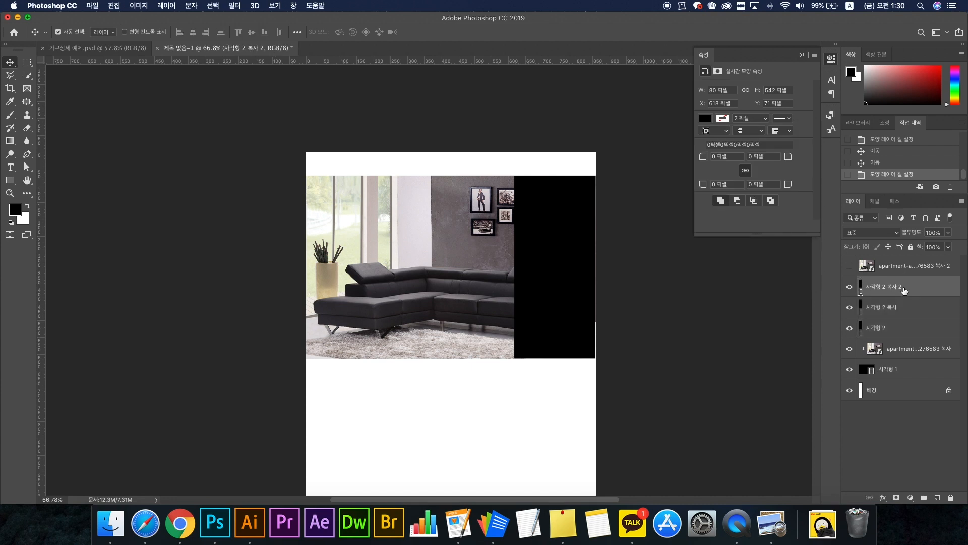
left_click(897, 335, "shift")
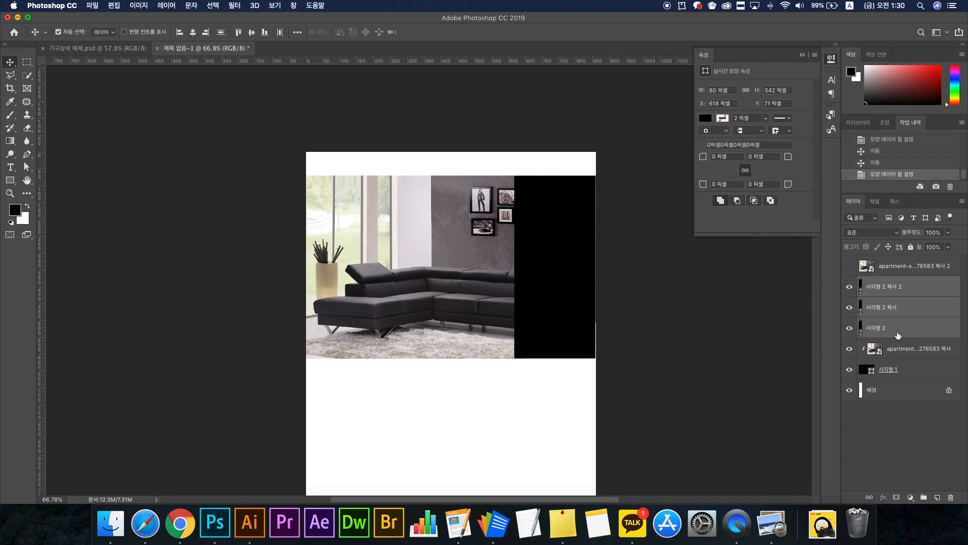
key("Right")
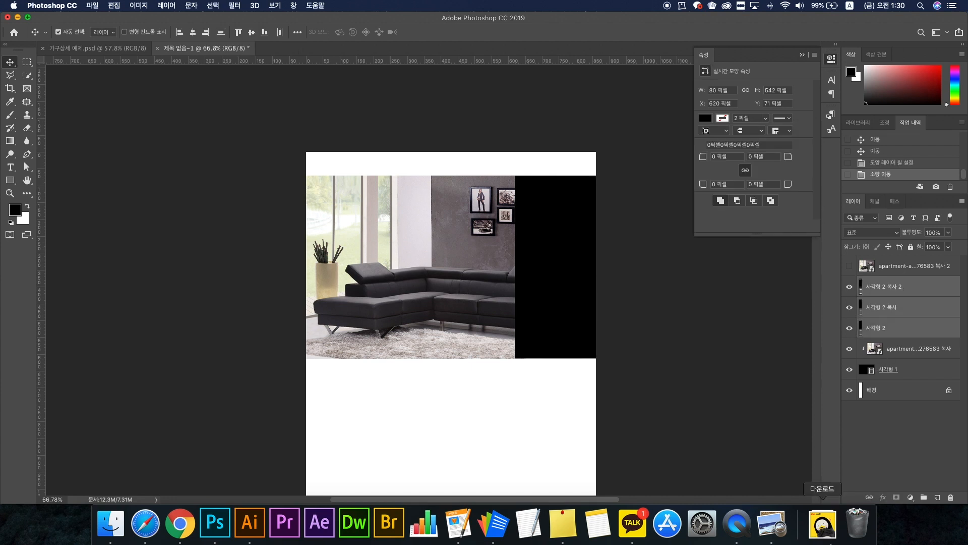
Compare with the finished example and give the three strips a 2 px white stroke aligned to the outside
left_click(784, 536)
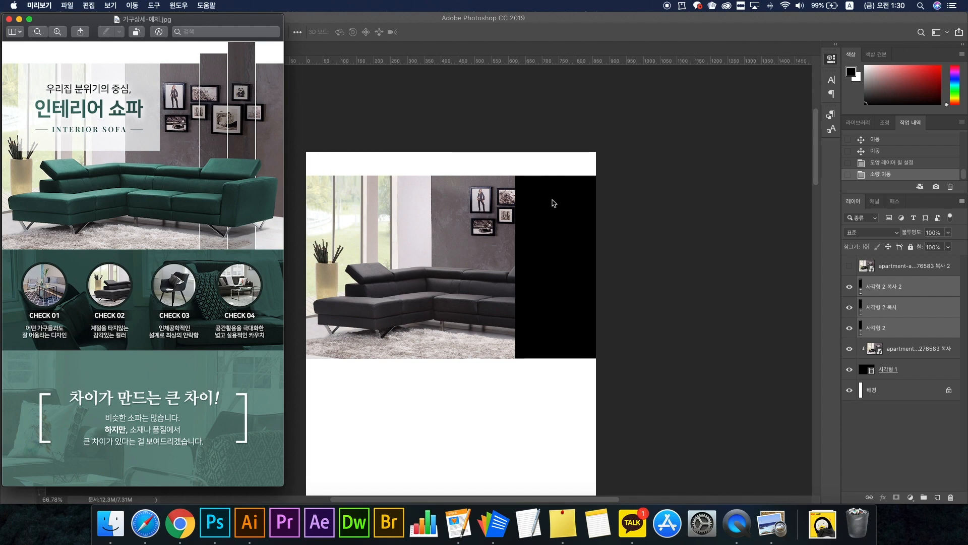
left_click(645, 250)
left_click(723, 118)
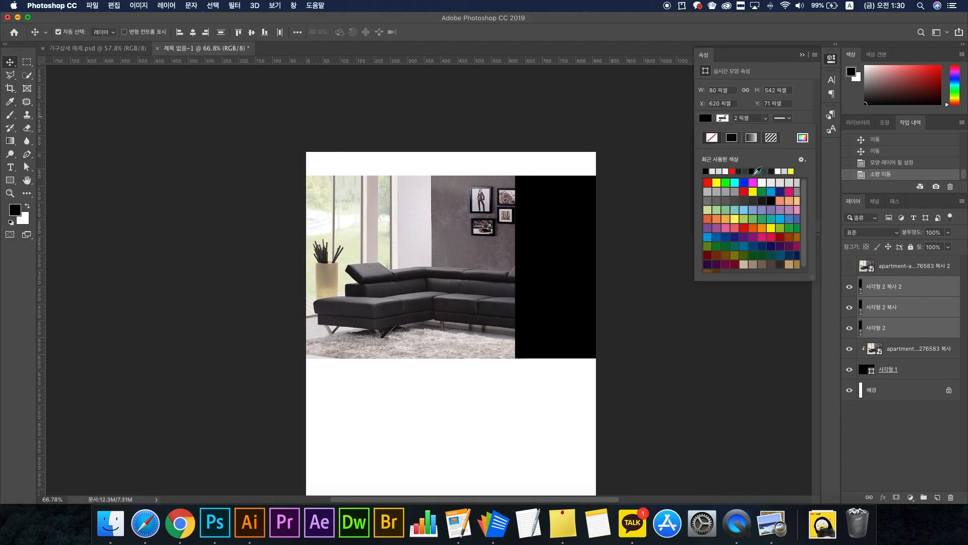
left_click(763, 182)
left_click(805, 118)
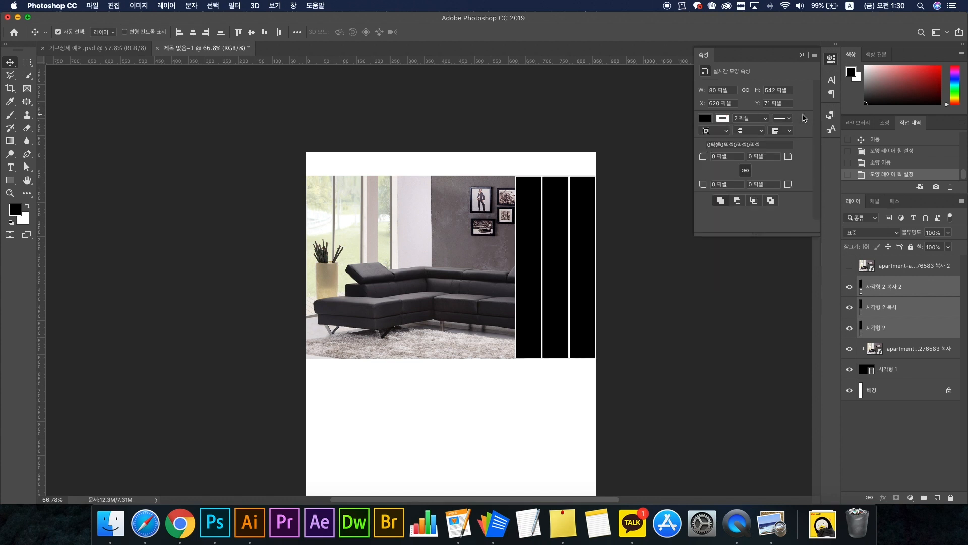
left_click(724, 133)
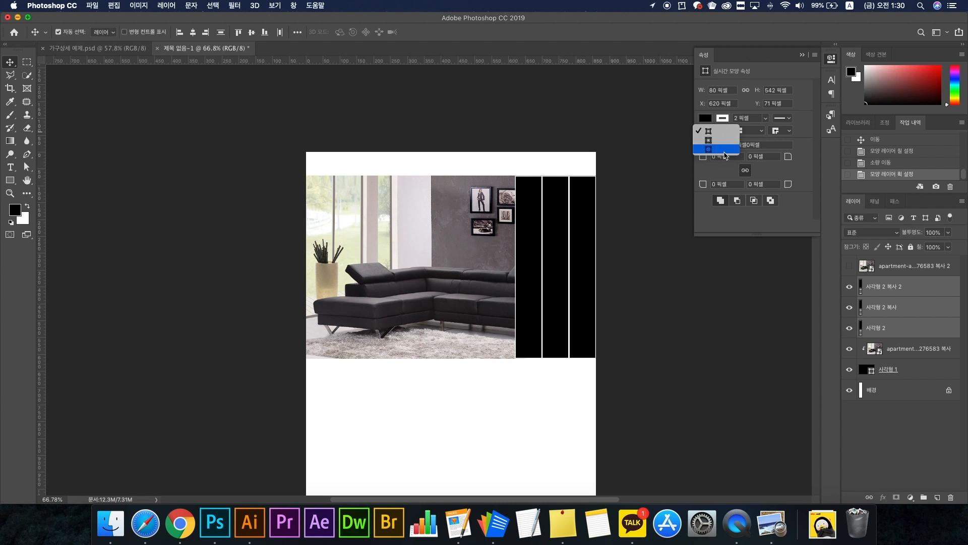
left_click(724, 151)
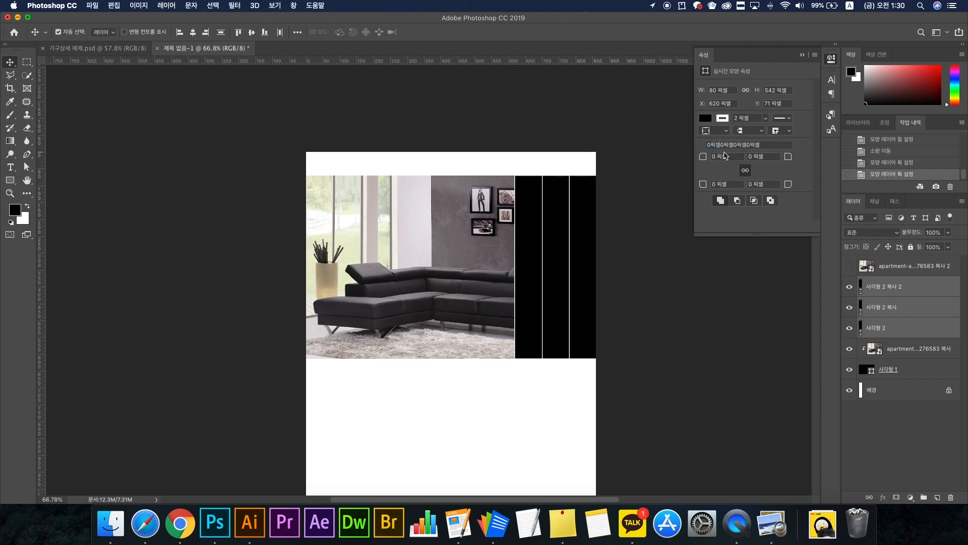
Check the strips' outlines up close and delete the rightmost strip
scroll(585, 188, "up", 2, "alt")
scroll(585, 188, "up", 2, "alt")
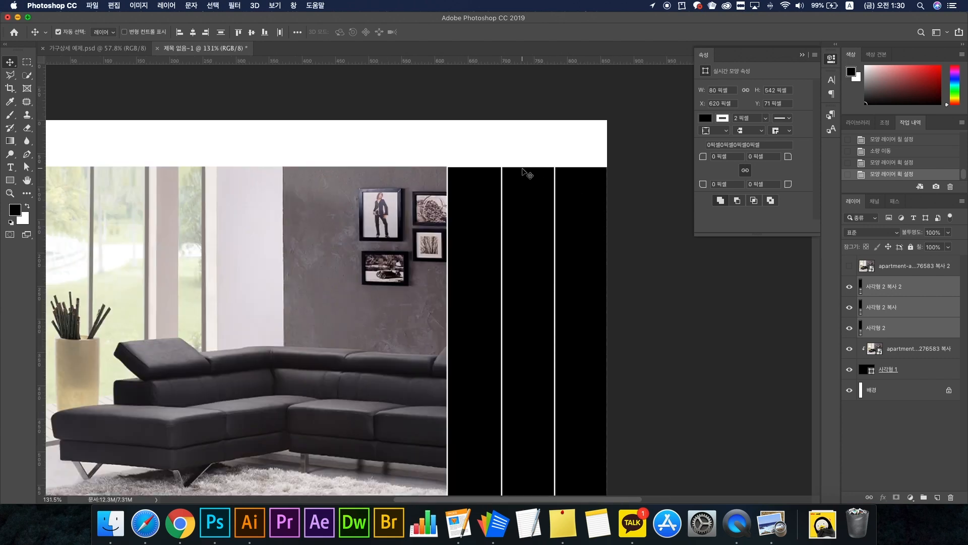
scroll(523, 168, "down", 2, "alt")
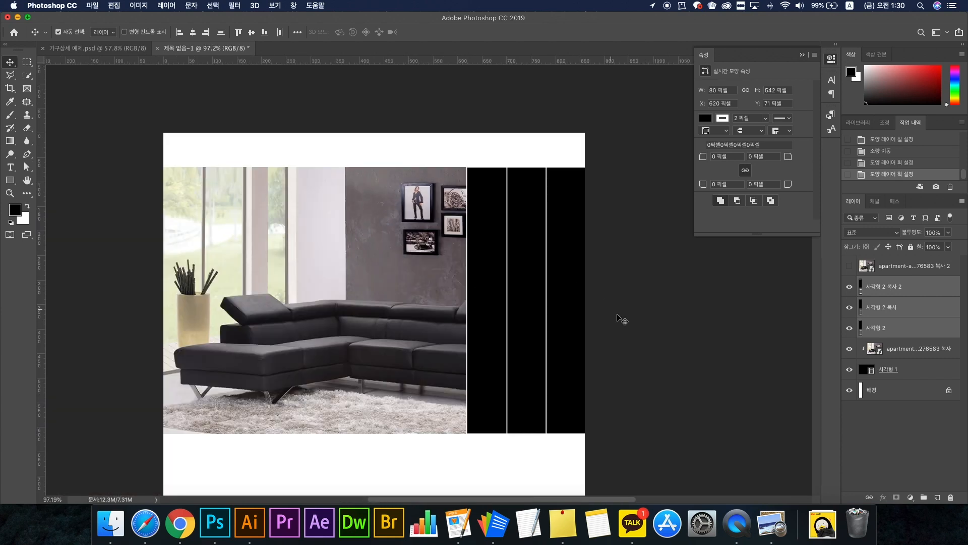
left_click(594, 303)
left_click(583, 298)
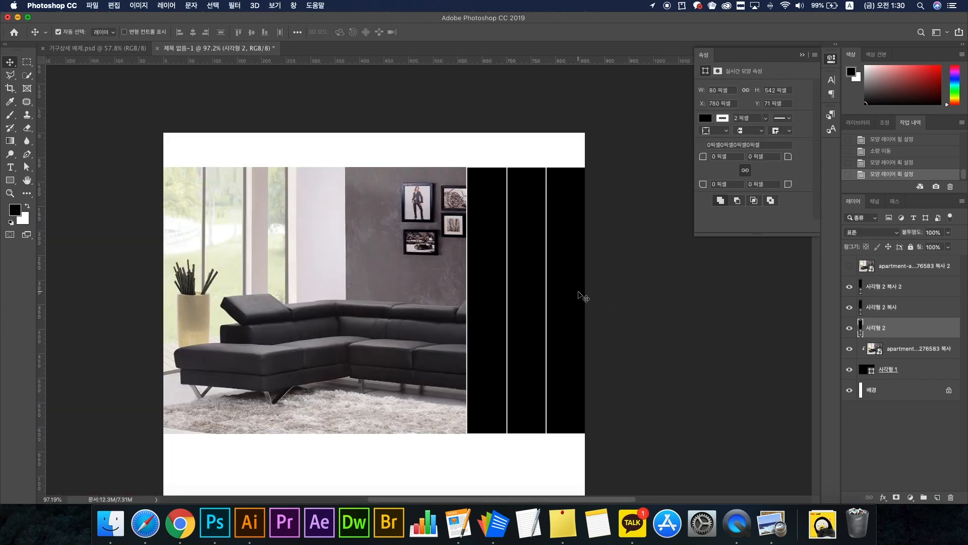
key("Delete")
Stretch the right one of the two remaining strips upward to a height of about 610 px
left_click(522, 245)
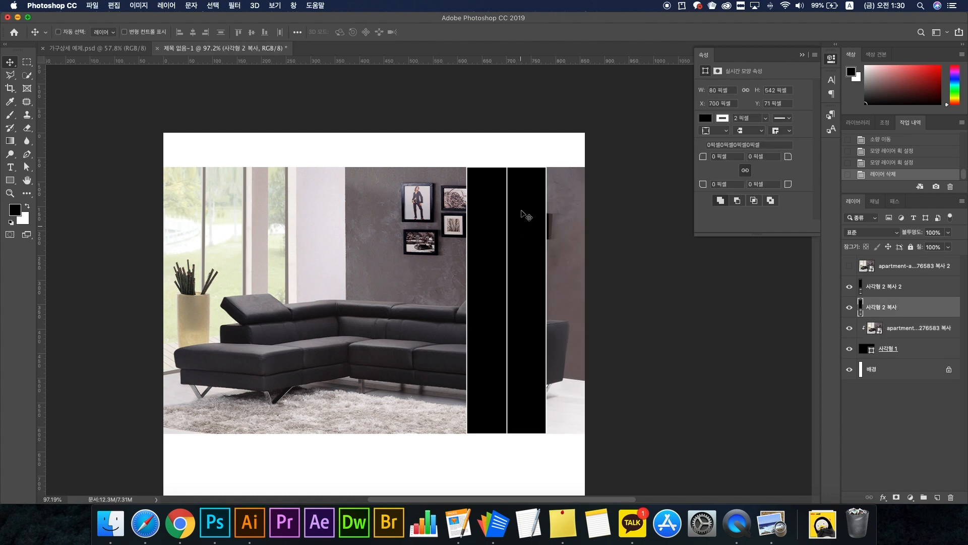
key("ctrl+t")
left_click_drag(526, 167, 526, 133)
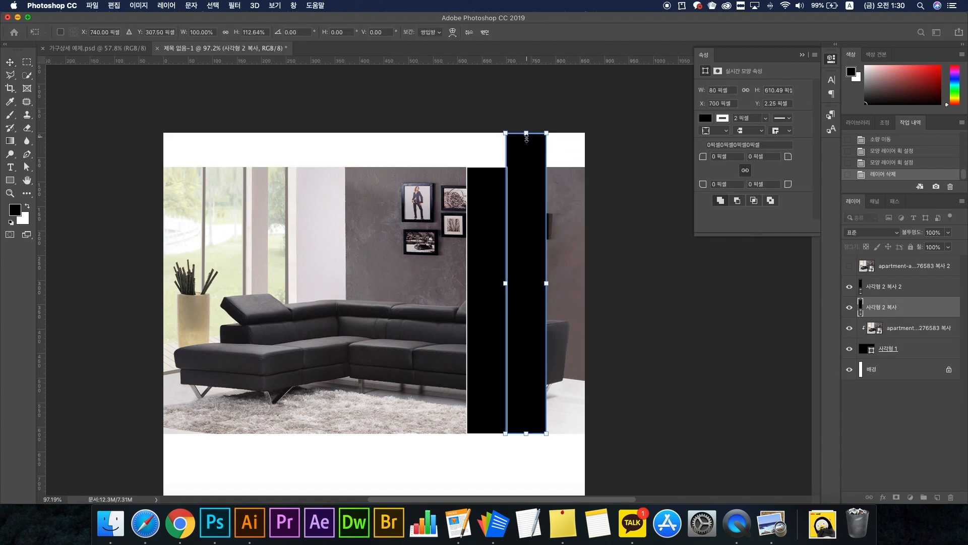
key("Return")
Stretch the left strip upward to a height of about 574 px and nudge it 2 px to the left
left_click(504, 222)
key("ctrl+t")
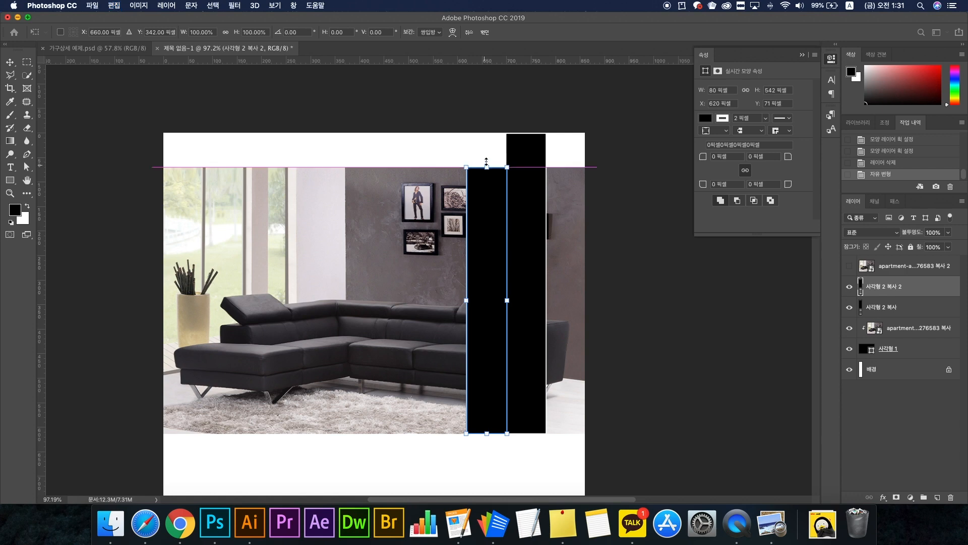
left_click_drag(487, 161, 487, 152)
key("Return")
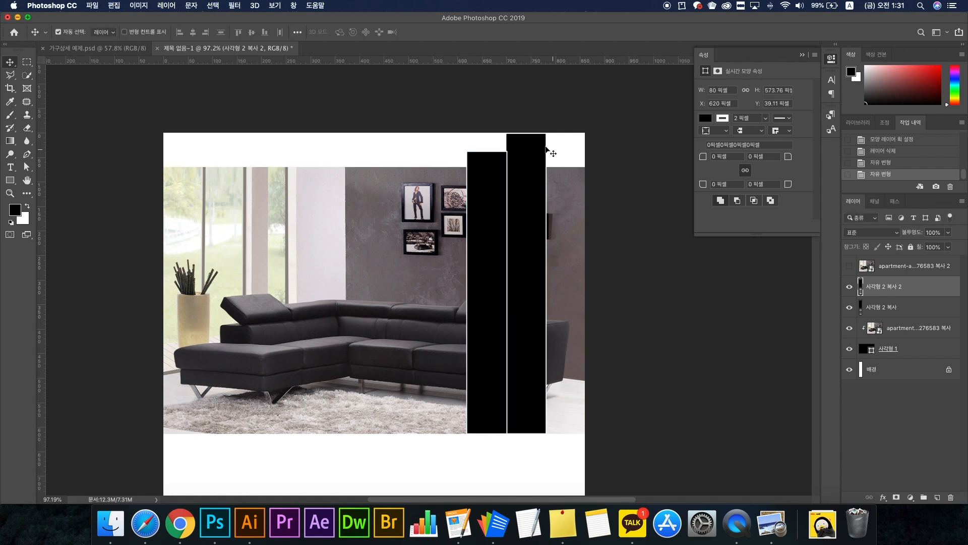
scroll(495, 134, "up", 5)
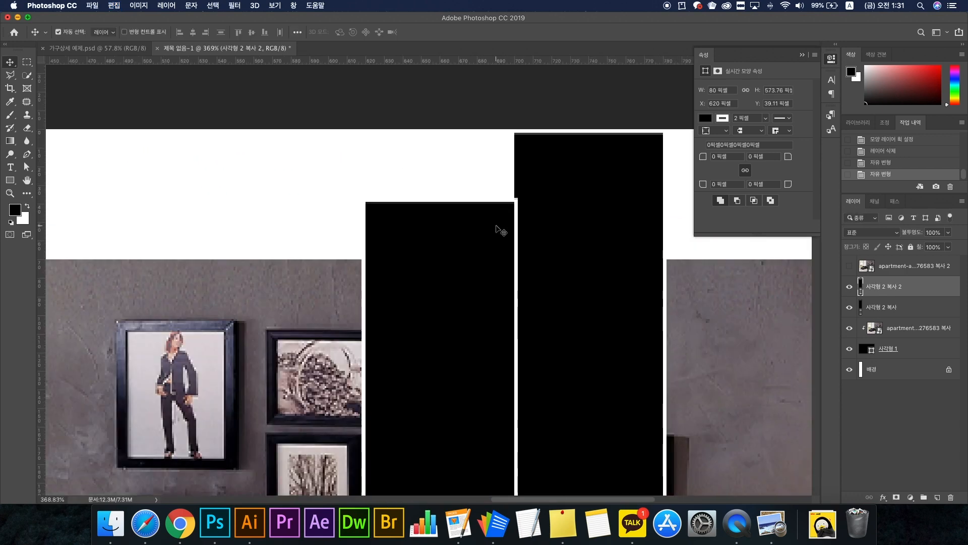
key("Left")
key("Left")
scroll(553, 222, "down", 4)
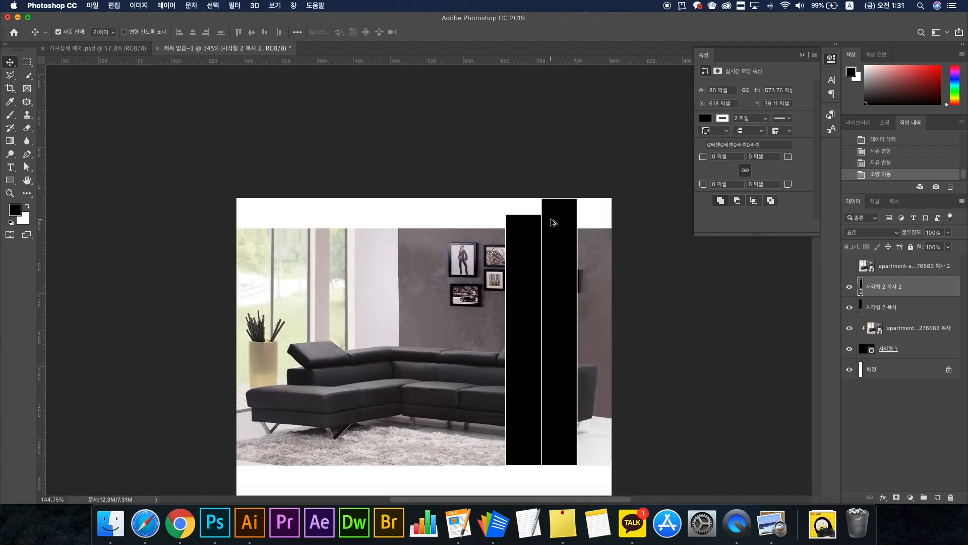
Check the finished example, show the topmost sofa photo, and place another copy of the clipped photo between the two strip layers
left_click(772, 522)
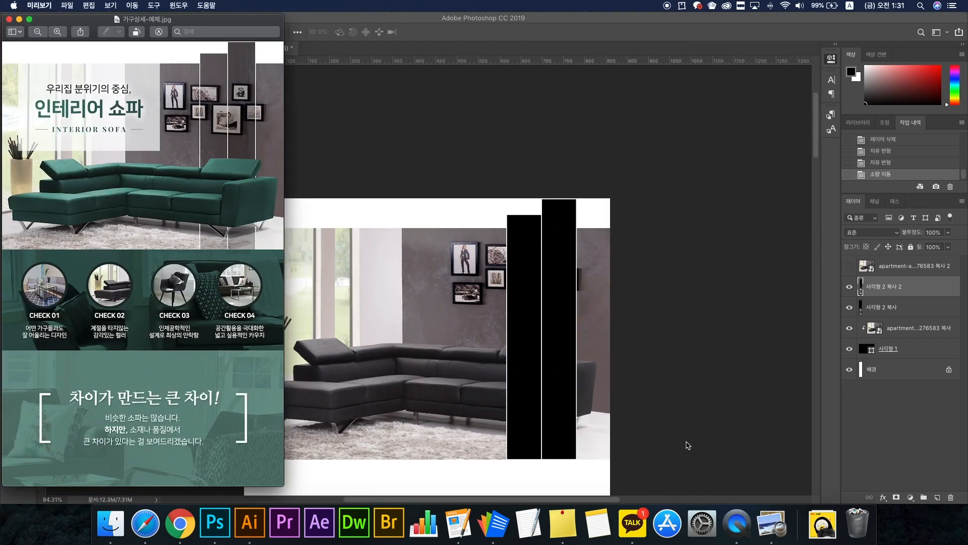
left_click(606, 355)
left_click(606, 355)
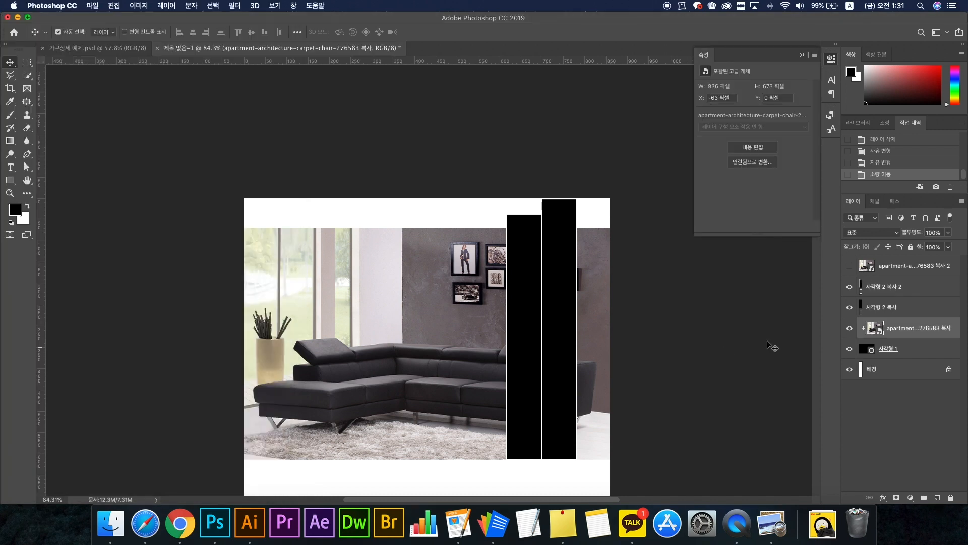
left_click(849, 267)
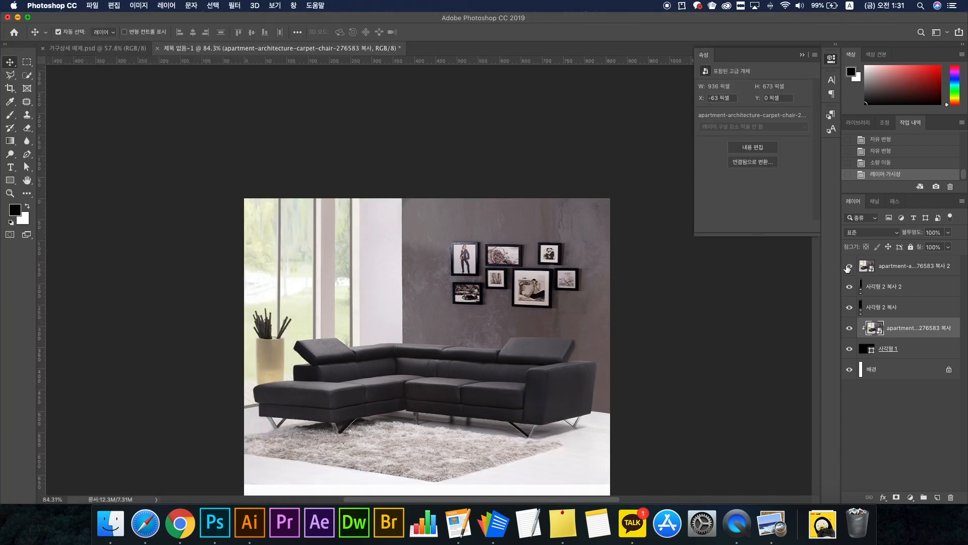
mouse_move(888, 328)
left_mouse_down()
mouse_move(870, 302)
mouse_move(870, 322)
left_mouse_up()
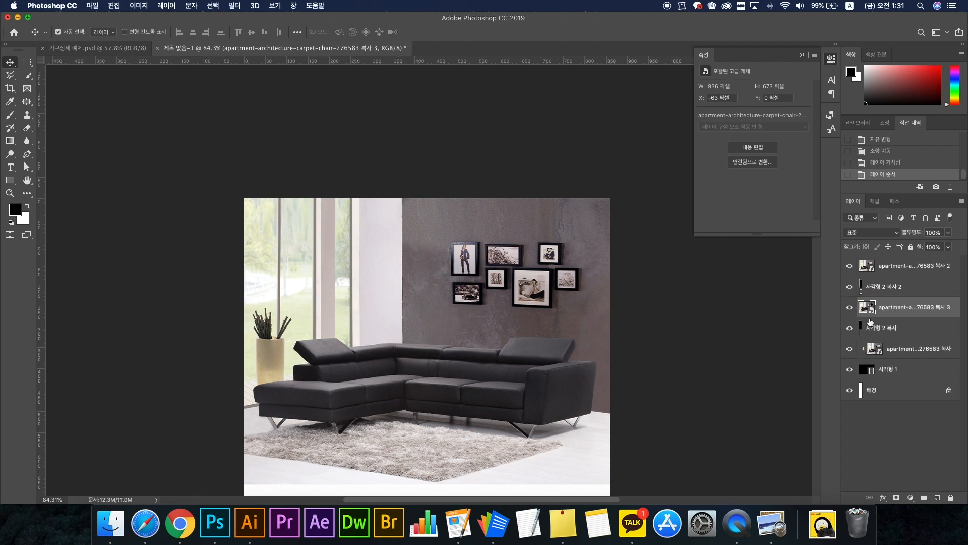
left_click(888, 287)
left_click(897, 267)
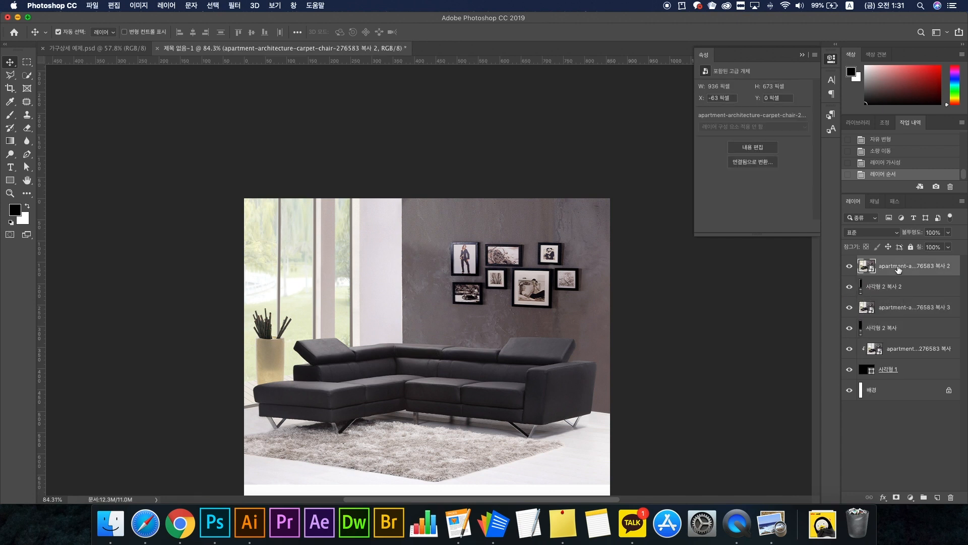
left_click(897, 287)
left_click(897, 328)
left_click(865, 349, "alt")
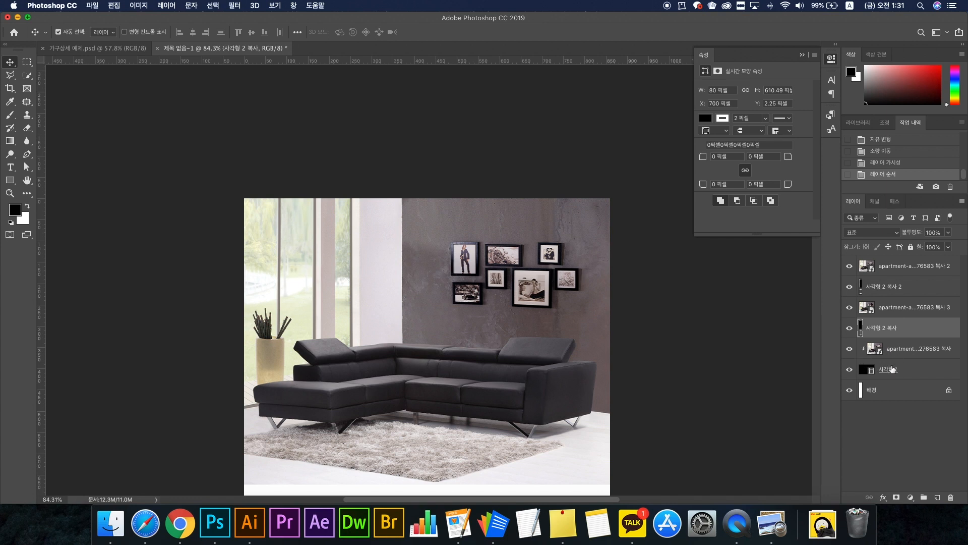
Clip the two upper sofa photo copies to the strip shapes directly beneath them
left_click(868, 314, "alt")
left_click(883, 292)
left_click(892, 273)
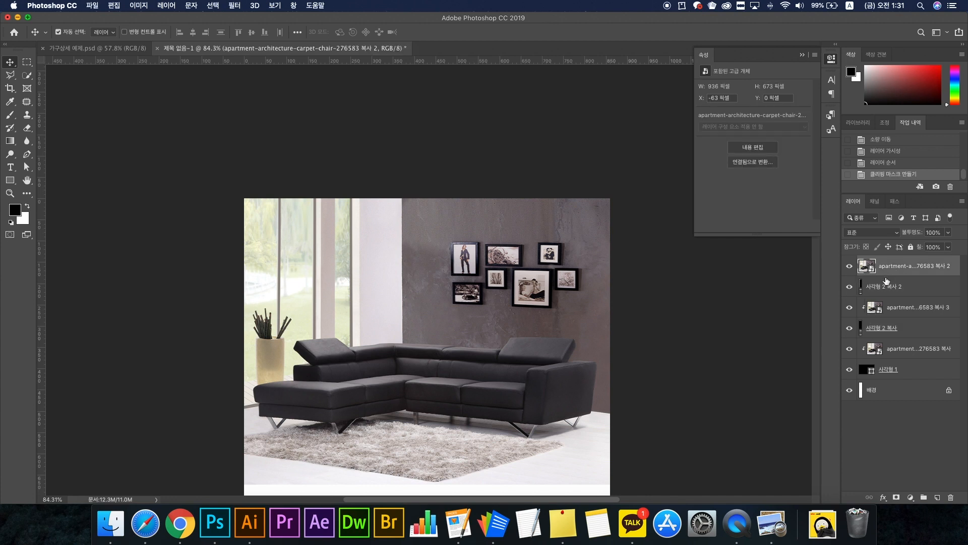
left_click(879, 274, "alt")
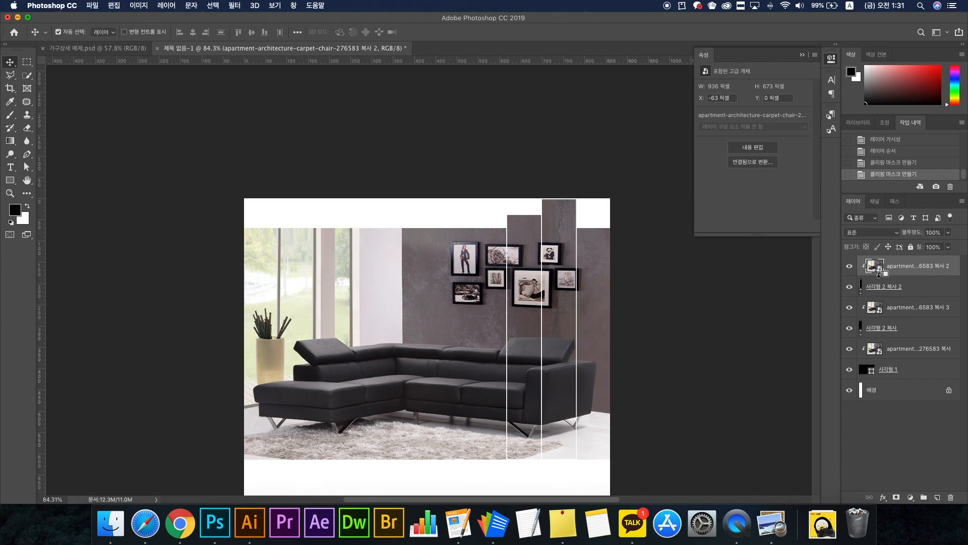
key("super+minus")
left_click_drag(637, 340, 609, 297)
scroll(498, 279, "up", 4)
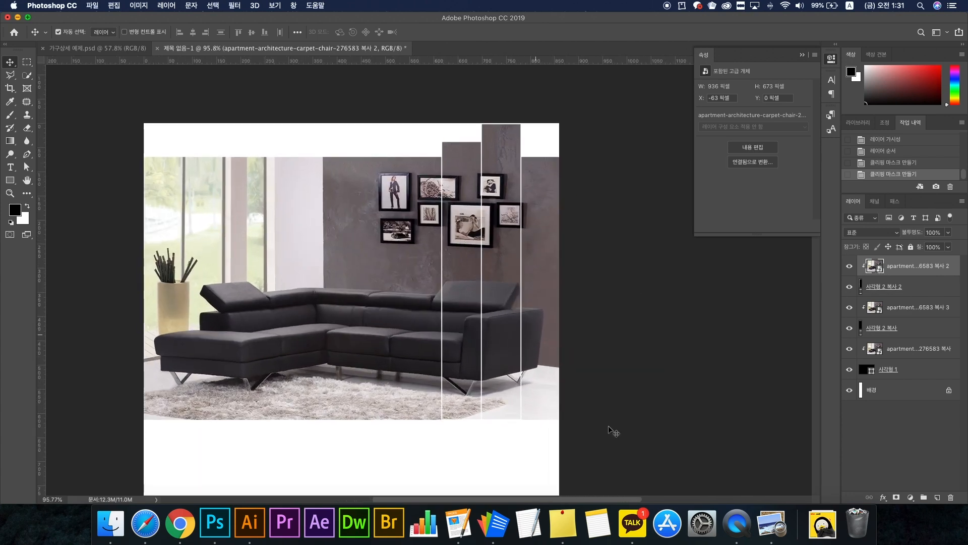
Compare with the finished example, and darken the left strip's photo using Hue/Saturation with lightness -13
left_click(771, 529)
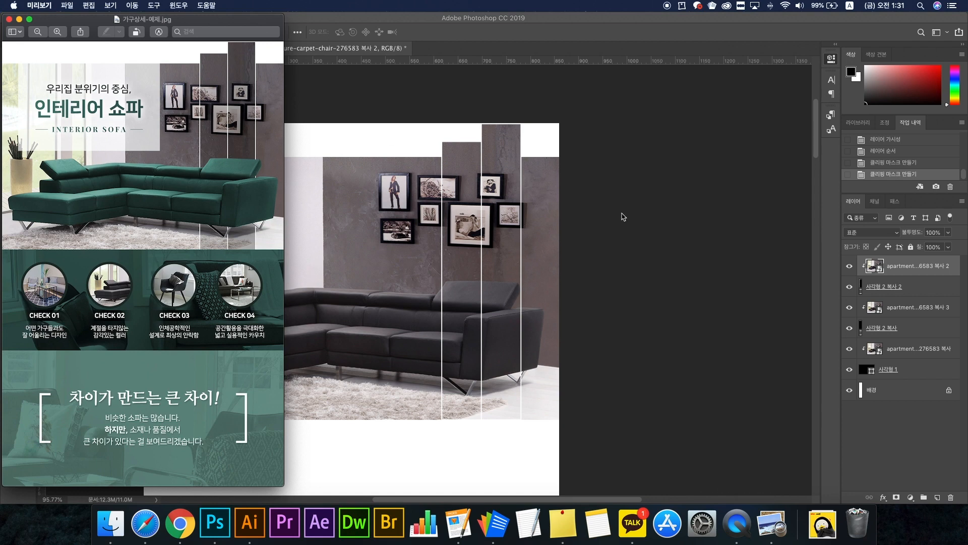
left_click(580, 294)
left_click(773, 530)
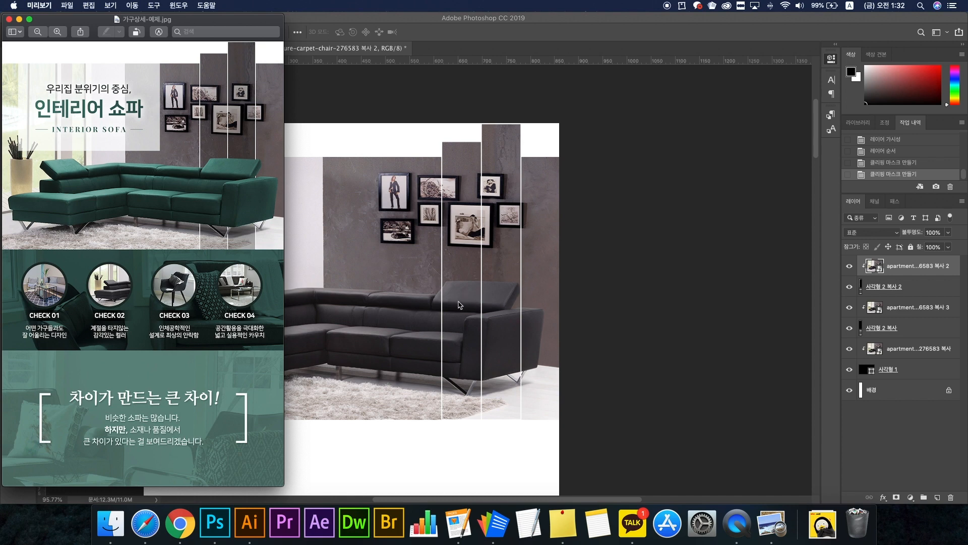
left_click(622, 325)
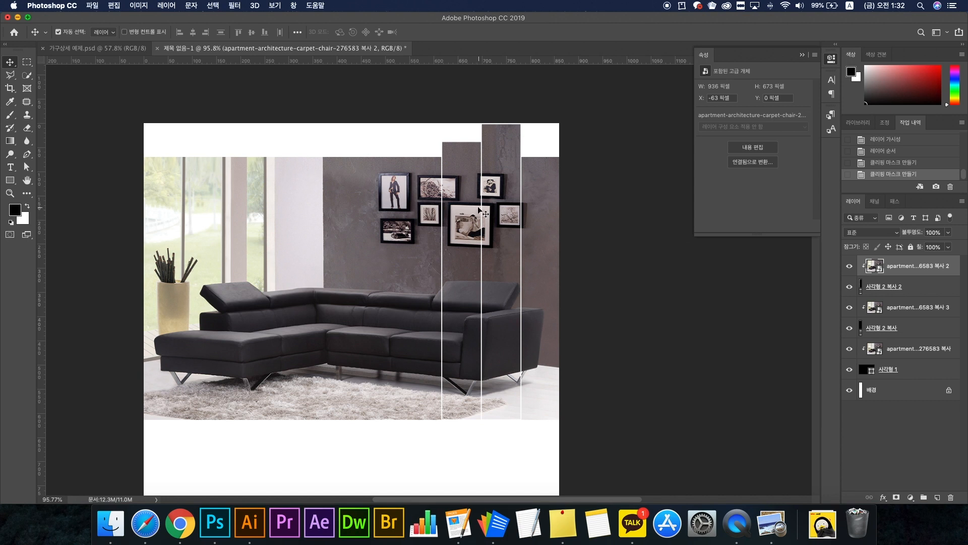
key("ctrl+u")
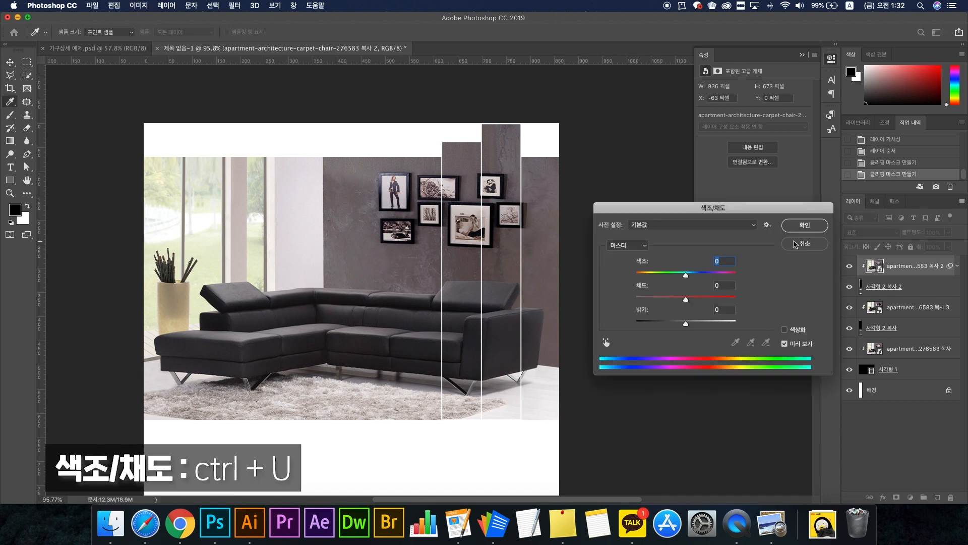
left_click(795, 245)
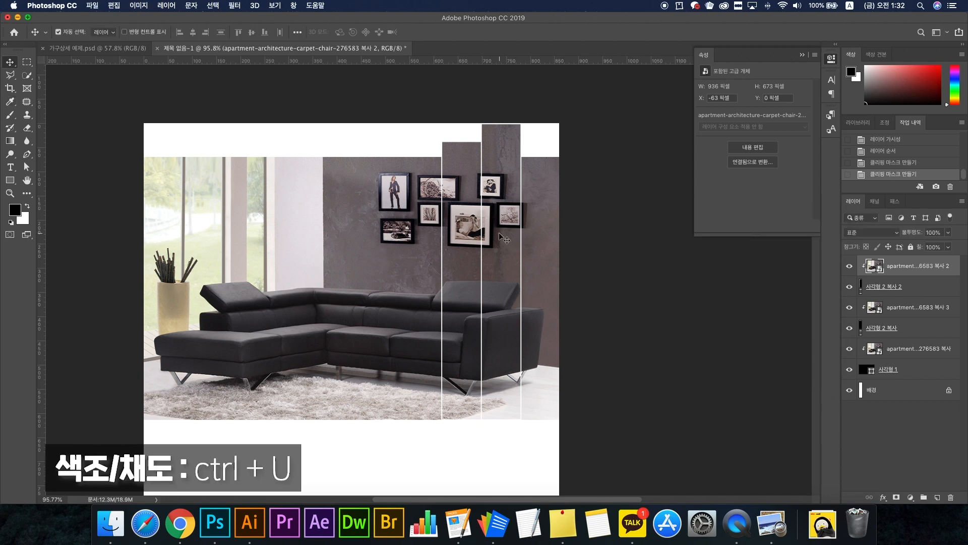
left_click(150, 8)
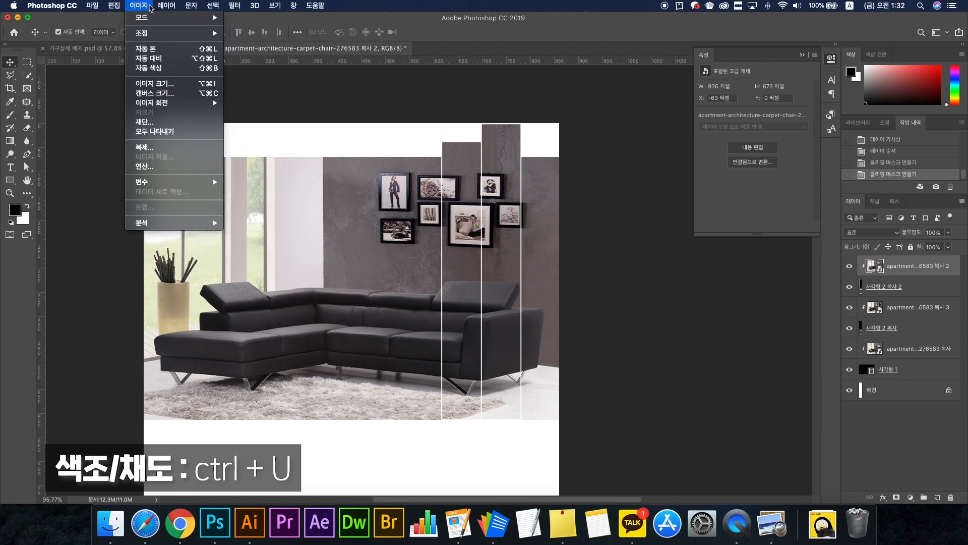
mouse_move(156, 33)
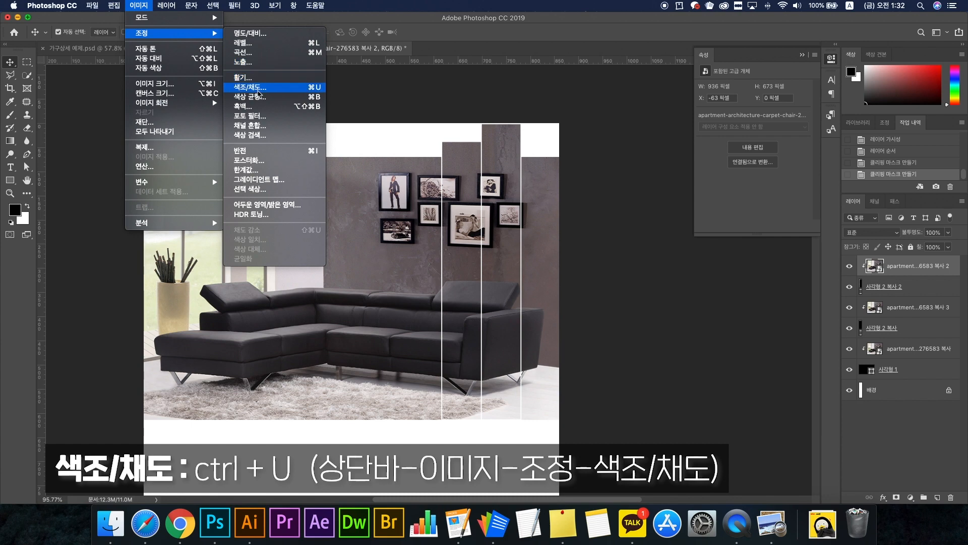
left_click(259, 92)
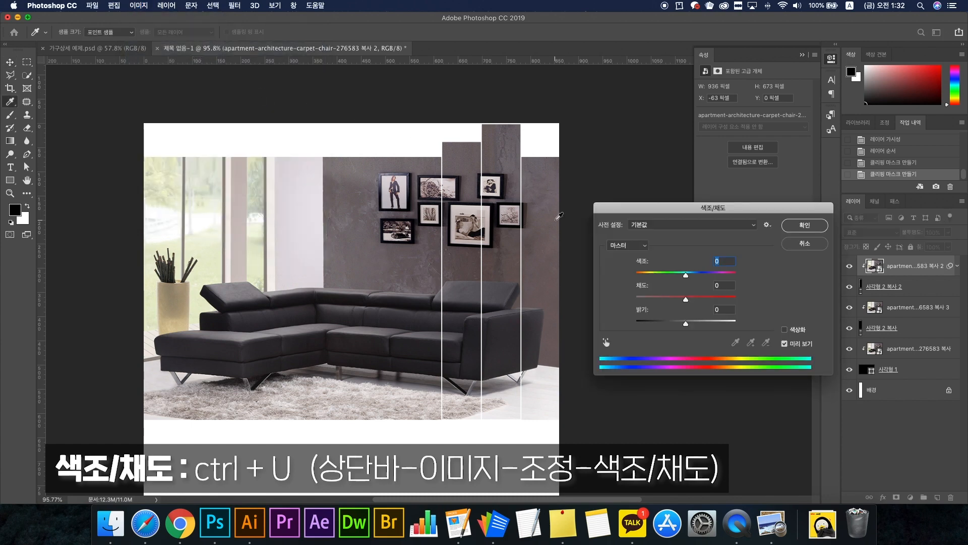
left_click_drag(686, 324, 680, 327)
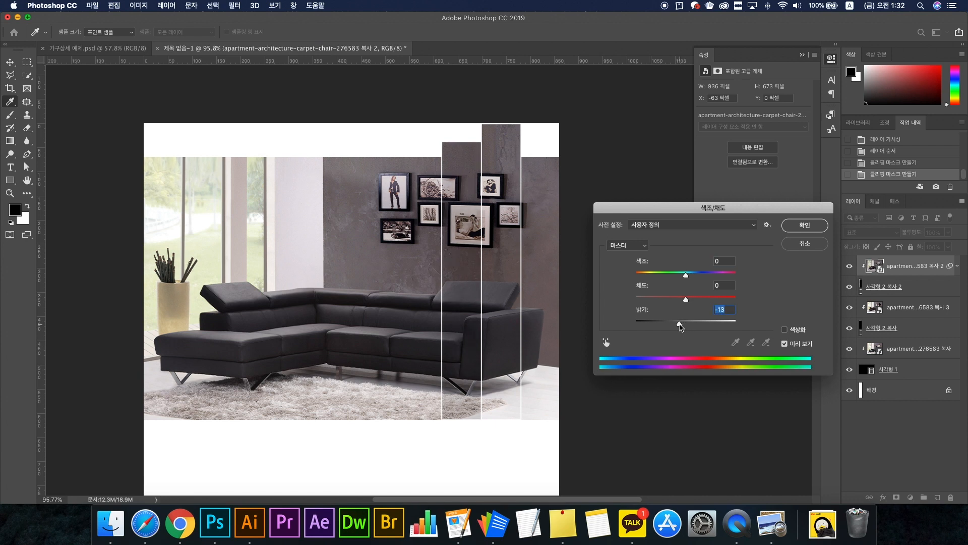
left_click(821, 228)
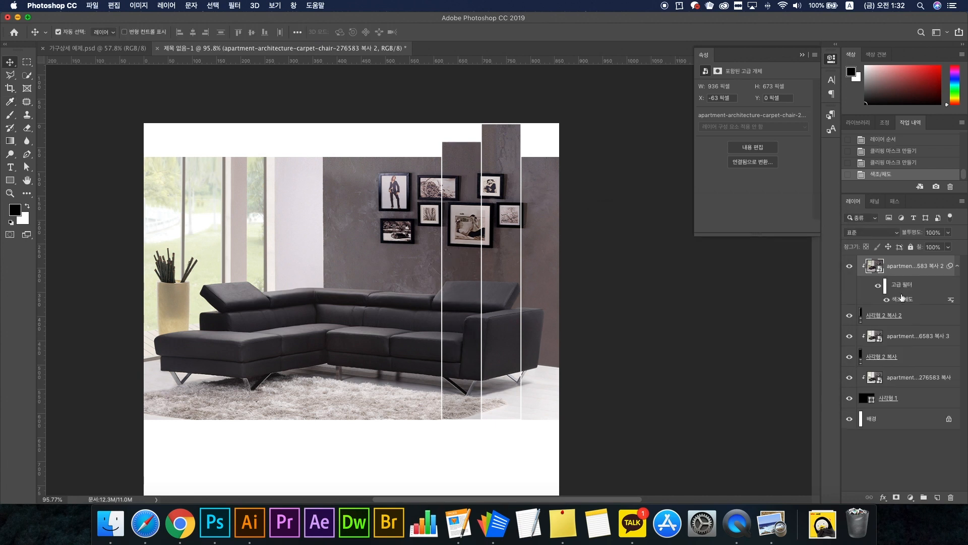
Darken the right strip's photo using Hue/Saturation with lightness -26
left_click(503, 175)
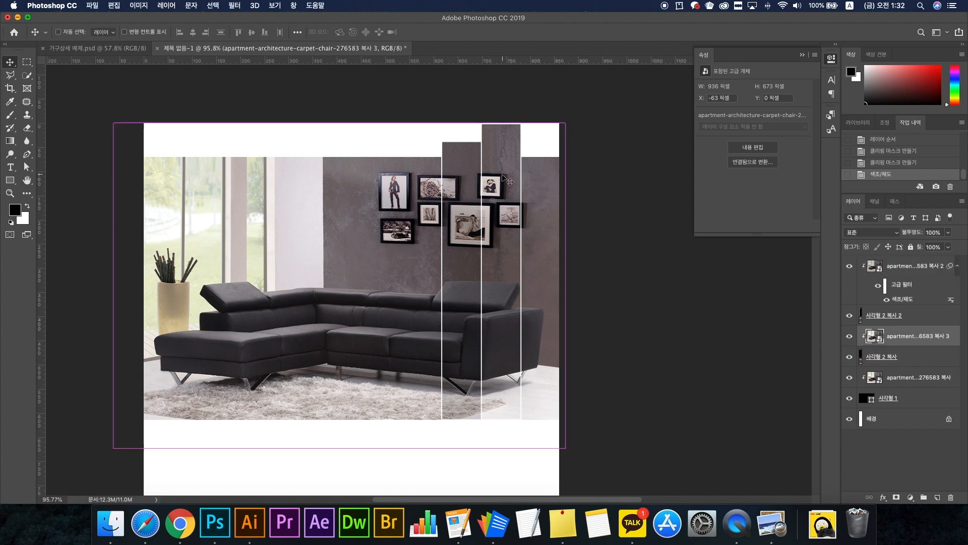
key("super+u")
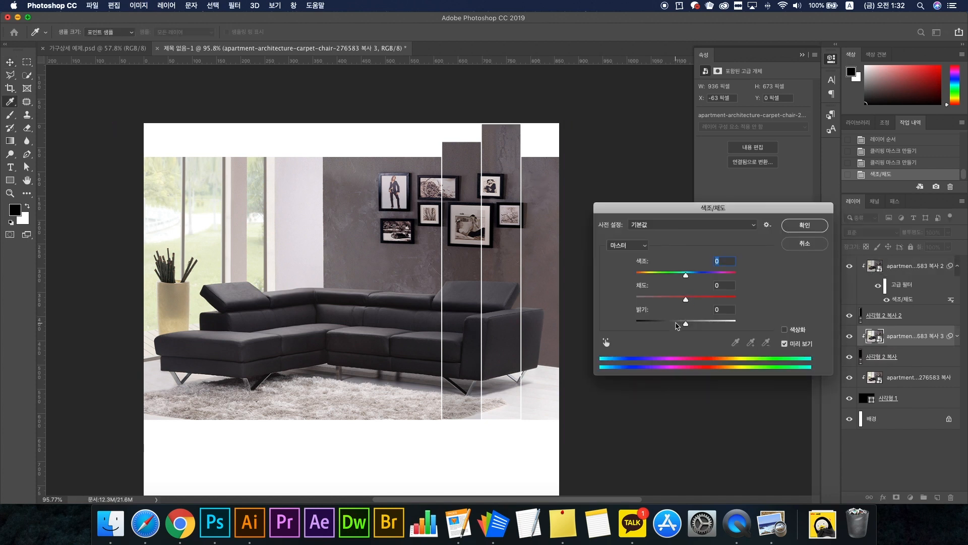
left_click(676, 323)
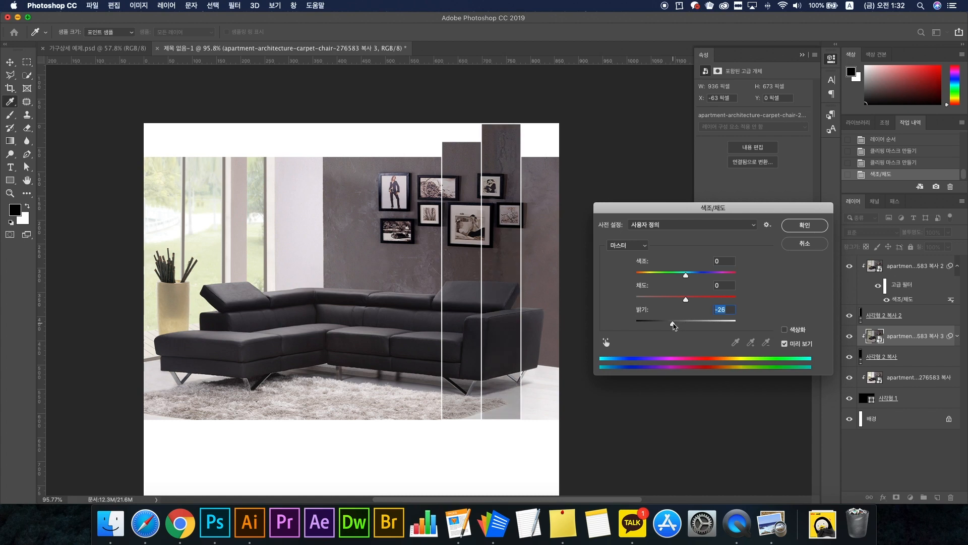
left_click(802, 228)
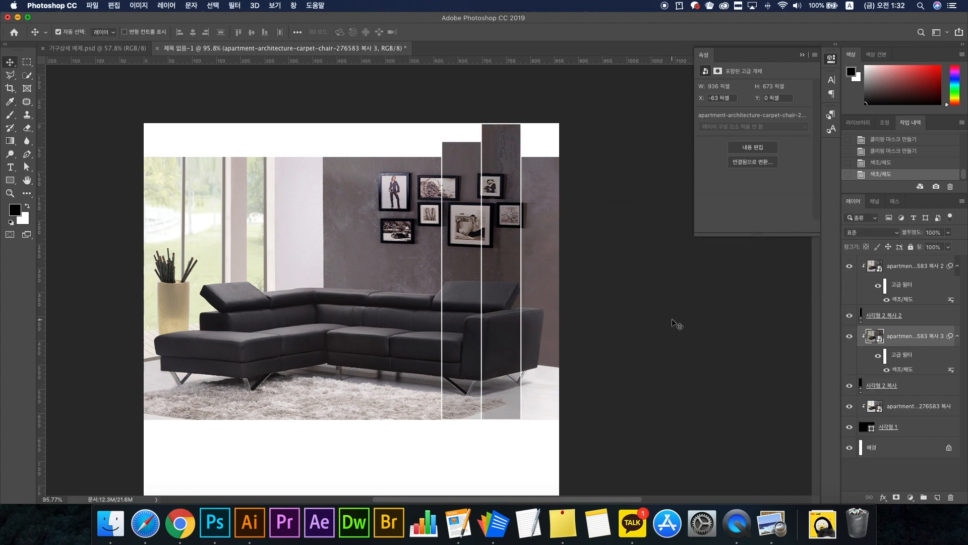
Check the finished example and place an unclipped copy of the sofa photo at the top of the layer stack
left_click(775, 527)
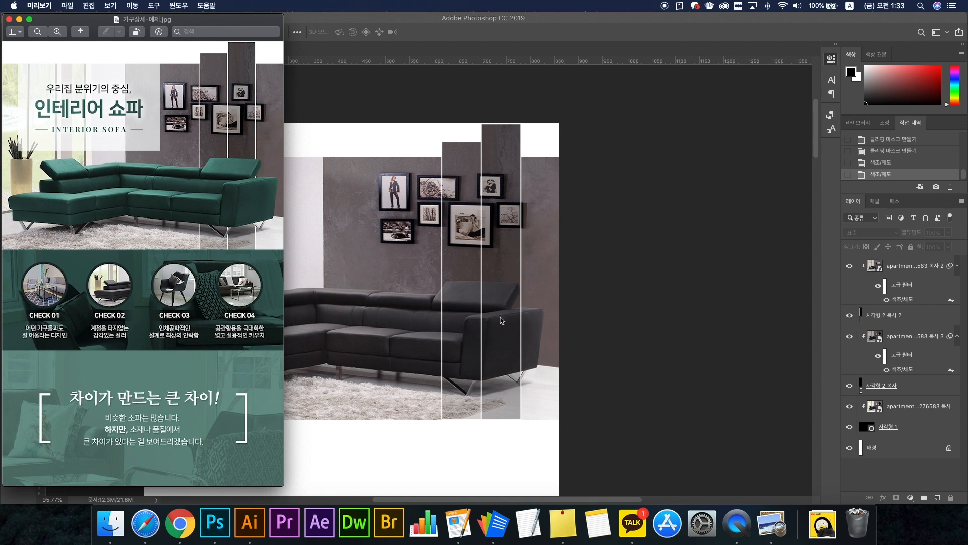
left_click(594, 305)
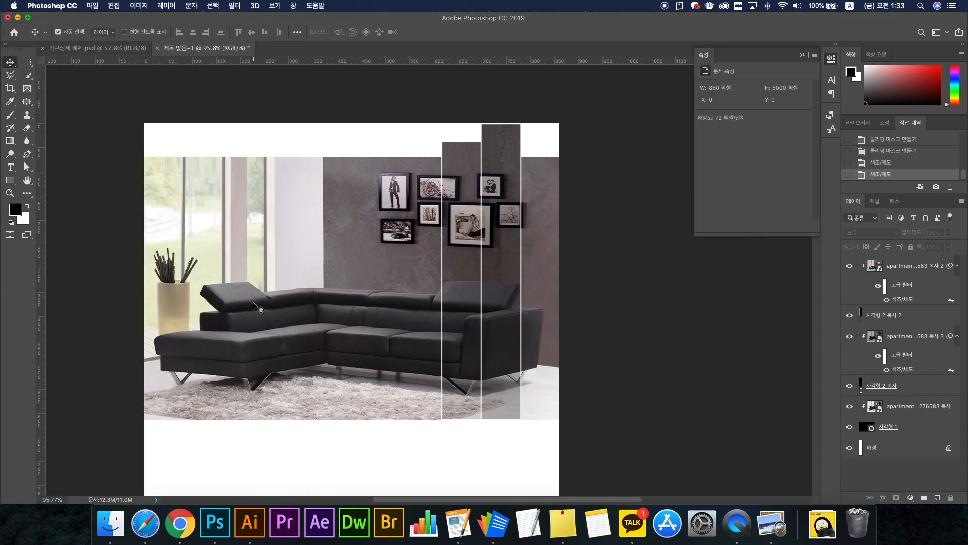
left_click(315, 304)
left_click_drag(888, 407, 901, 266)
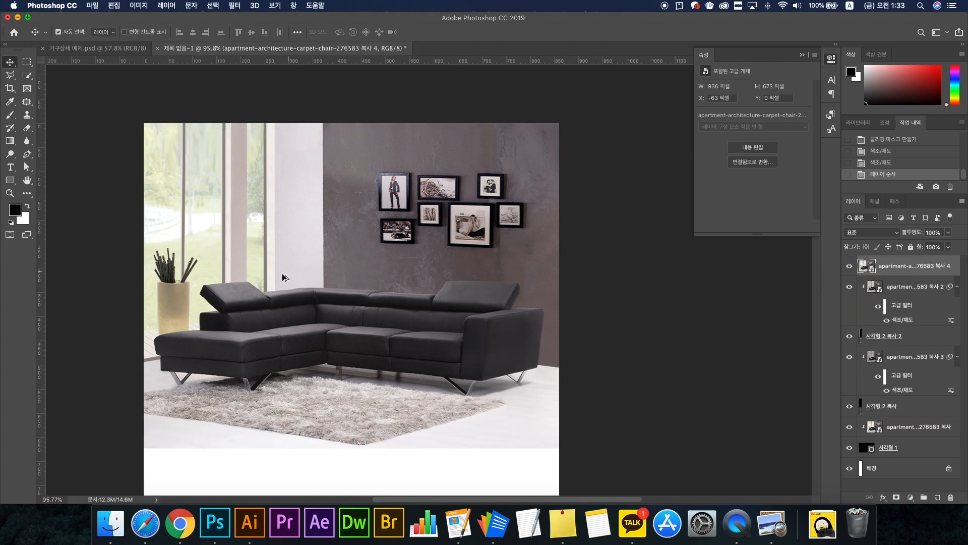
scroll(276, 274, "up", 2)
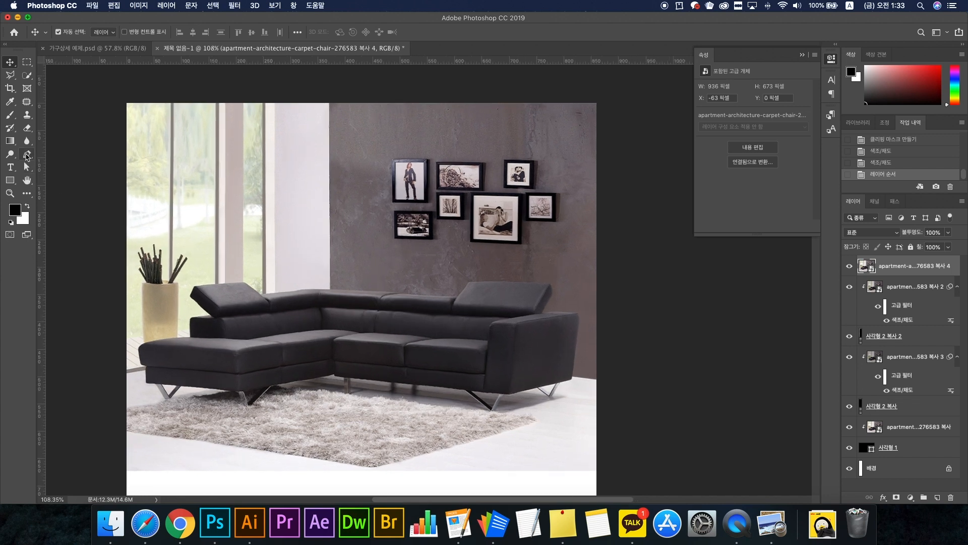
With the Pen tool in shape mode, start outlining the sofa at the right headrest's base and trace the right armrest down to its lower corner
left_click(28, 156)
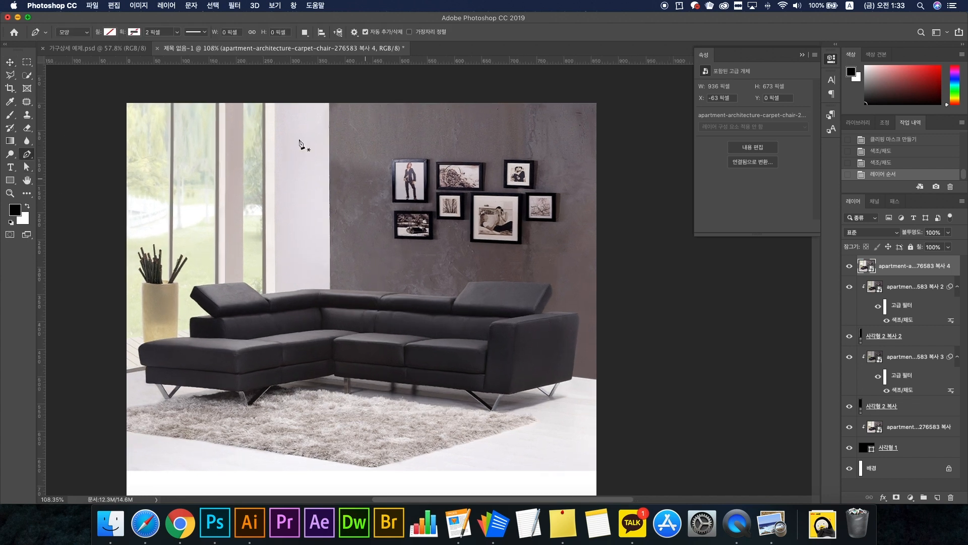
left_click(84, 35)
left_click(86, 34)
scroll(550, 300, "up", 8)
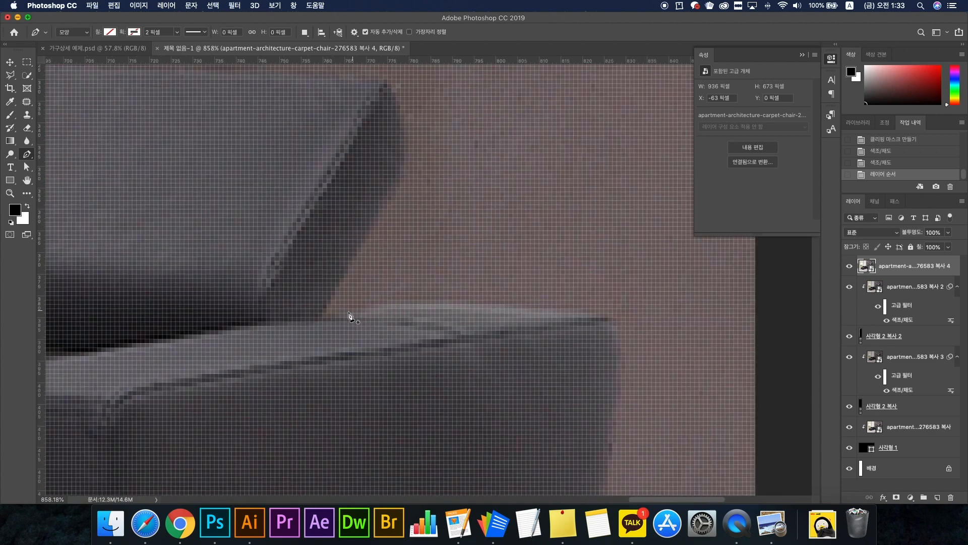
left_click(319, 316)
left_click_drag(431, 304, 467, 306)
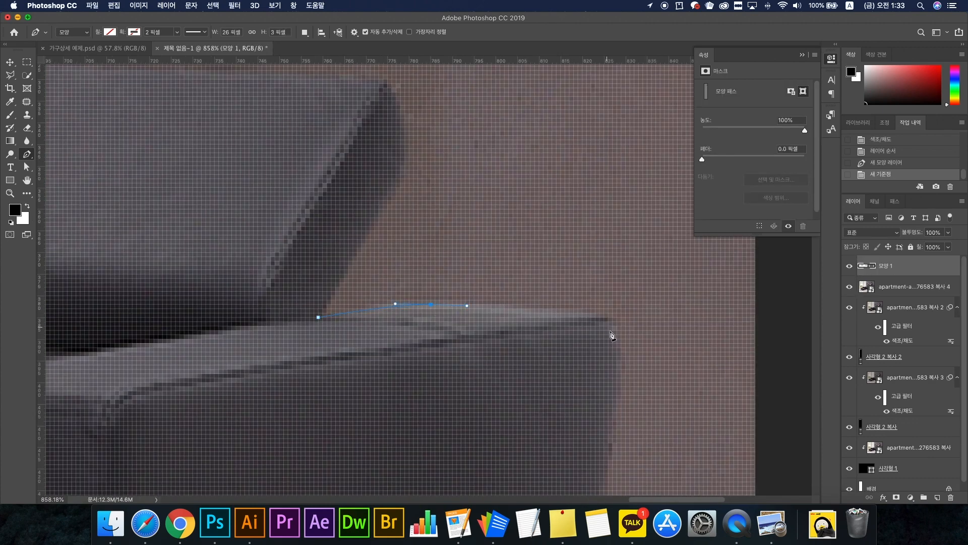
left_click(612, 327)
scroll(638, 377, "down", 5)
left_click(566, 383)
scroll(564, 382, "down", 5)
scroll(612, 441, "down", 5)
left_click(542, 397)
scroll(542, 400, "up", 5)
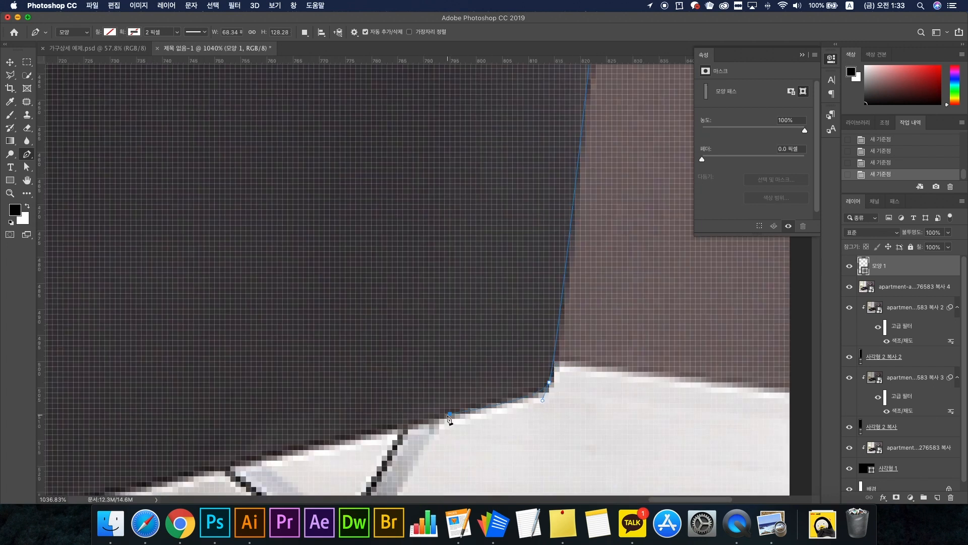
Continue the outline around the V-shaped leg at the sofa's far right
scroll(451, 418, "down", 3)
left_click_drag(492, 224, 483, 241)
left_click(429, 336)
left_click_drag(402, 351, 383, 353)
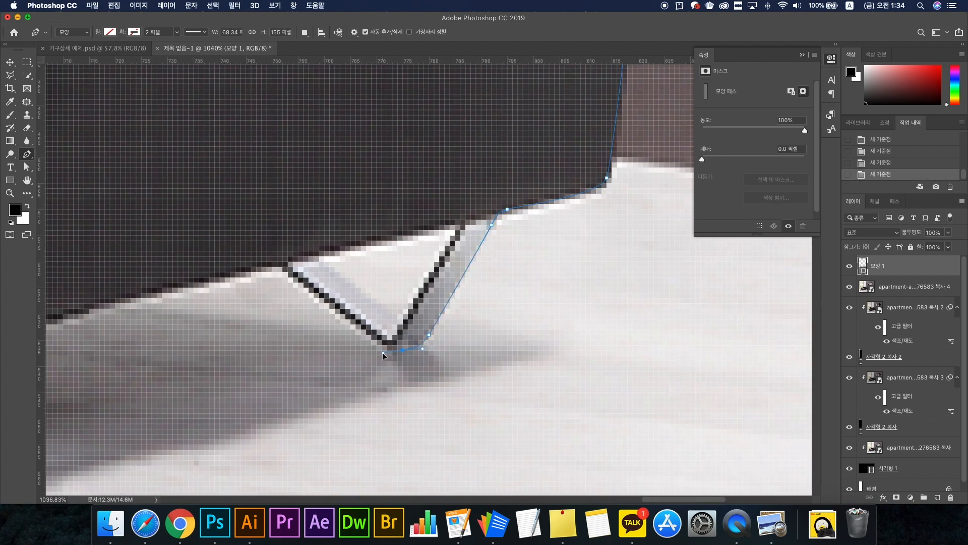
left_click(370, 336)
left_click(277, 268)
Trace along the armrest's bottom edge and down around the foot of the right front leg
left_click_drag(277, 268, 568, 268)
left_click(400, 310)
left_click_drag(306, 320, 254, 314)
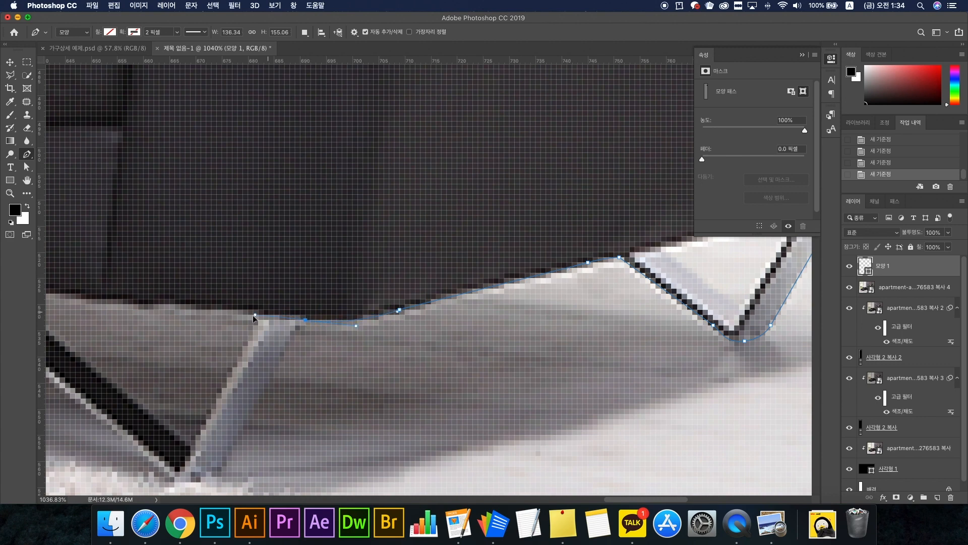
left_click(306, 321, "alt")
left_click(301, 321)
left_click_drag(347, 271, 439, 141)
left_click(313, 341)
left_click_drag(273, 351, 254, 347)
left_click(273, 352, "alt")
Trace up the left side of the right front leg and along the seat's underside to the small centre leg
left_click_drag(203, 306, 567, 495)
left_click(371, 342)
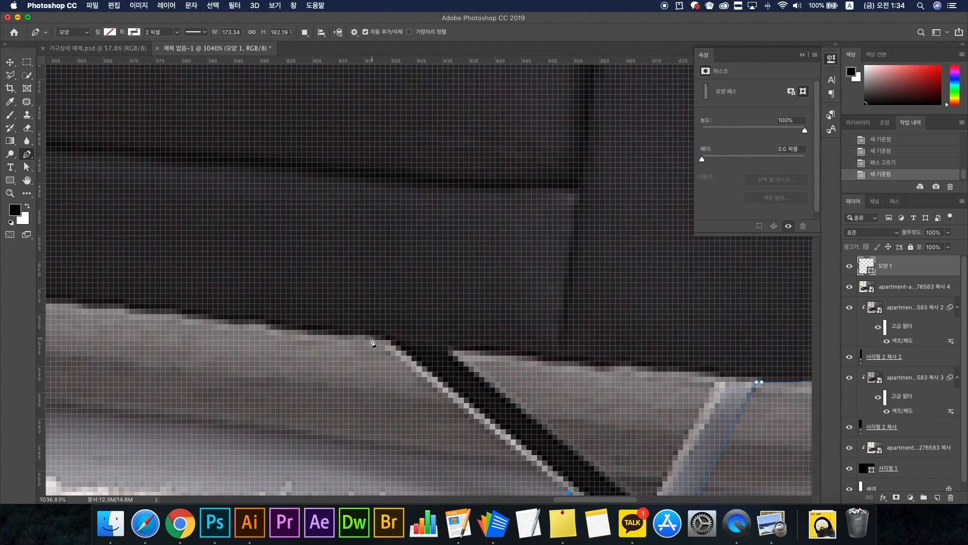
left_click_drag(372, 342, 705, 380)
left_click(246, 333)
left_click_drag(246, 333, 807, 393)
left_click(522, 349)
left_click(392, 338)
Trace the outline around the small centre leg and back up to the sofa's underside
left_click(397, 484)
key("super+z")
left_click_drag(397, 487, 444, 402)
left_click(438, 404)
left_click(412, 404)
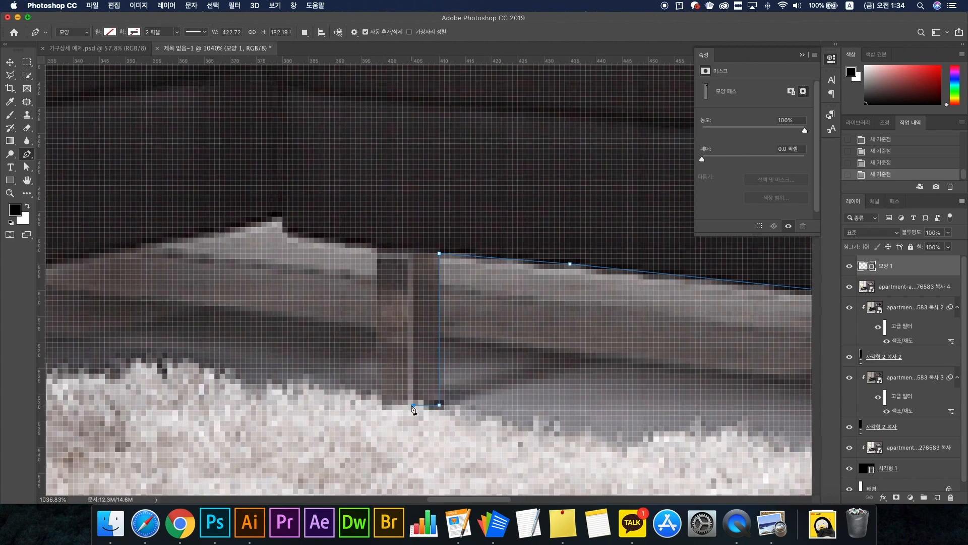
left_click(375, 394)
left_click(376, 248)
left_click(298, 232)
Continue the outline from the inner corner along the chaise's underside to the front leg standing on the rug
left_click_drag(282, 217, 281, 208)
left_click_drag(347, 372, 513, 321)
left_click(313, 339)
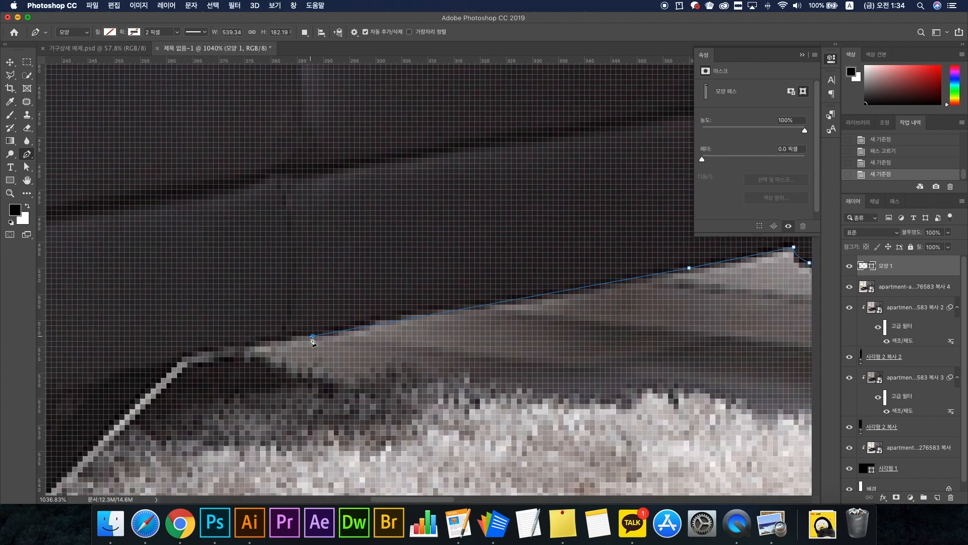
left_click(238, 348)
left_click_drag(239, 348, 454, 257)
Trace around the V-shaped chaise leg on the rug, up to the top of its left side
left_click(418, 273)
left_click_drag(402, 279, 394, 286)
left_click(219, 462)
left_click_drag(196, 473, 302, 407)
left_click(274, 401)
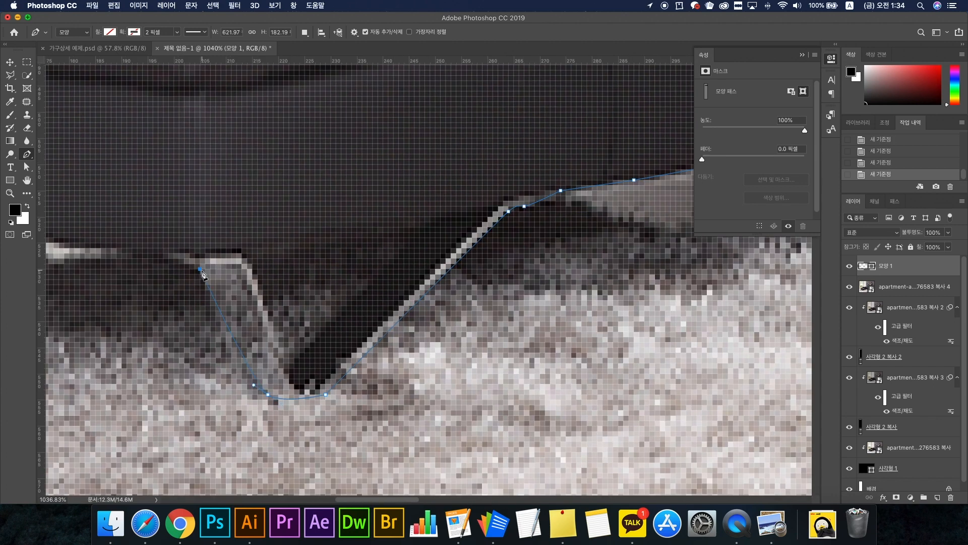
left_click_drag(200, 268, 165, 169)
left_click(200, 268, "alt")
Trace along the chaise's bottom edge and around the leftmost leg to the sofa's lower-left corner
left_click(142, 253)
left_click_drag(142, 253, 616, 389)
left_click(113, 346)
left_click_drag(112, 346, 491, 295)
left_click(396, 407)
left_click(346, 418)
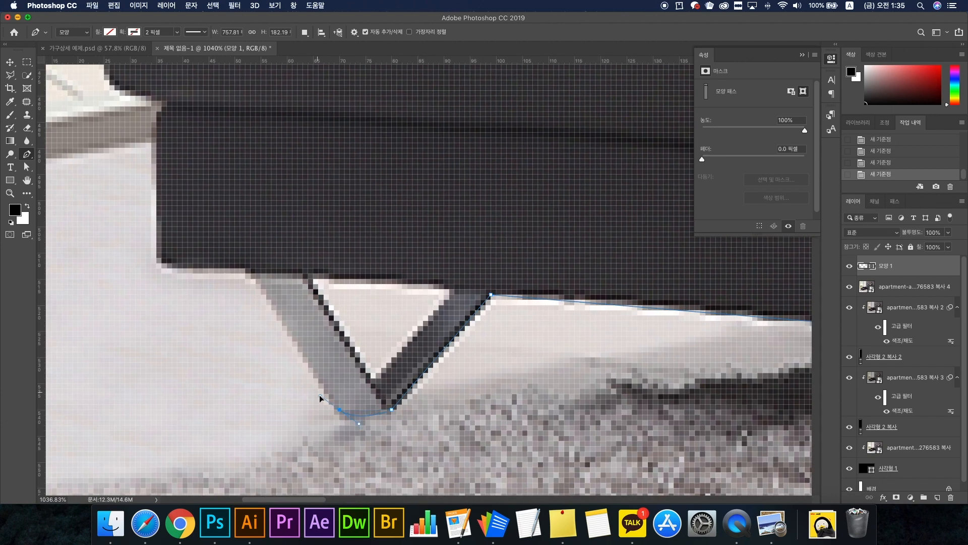
left_click(251, 274)
left_click(158, 257)
Trace up the chaise's left end and along its curved top edge to the base of the left backrest
mouse_move(161, 259)
left_mouse_down()
mouse_move(250, 419)
mouse_move(335, 493)
left_mouse_up()
left_click(330, 362)
left_click_drag(341, 340, 354, 335)
left_click(340, 340, "alt")
left_click_drag(284, 324, 261, 237)
left_click_drag(316, 177, 261, 381)
left_click_drag(281, 320, 156, 345)
left_click(499, 313)
left_click_drag(499, 314, 634, 322)
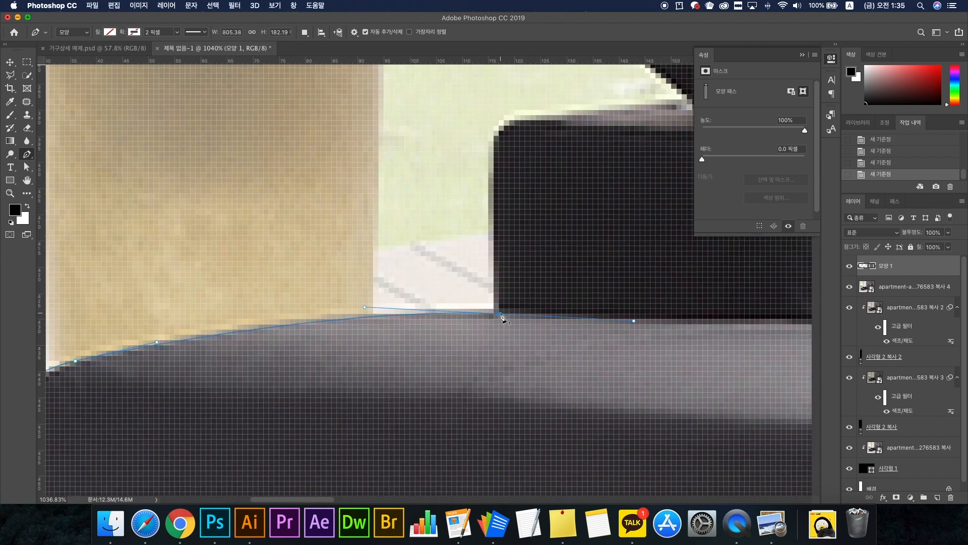
Trace up the left backrest's side, around its rounded corner and along its top edge to the headrest
left_click(499, 313, "alt")
left_click(495, 144)
left_click_drag(495, 144, 340, 341)
left_click_drag(384, 316, 424, 306)
left_click(545, 302)
left_click_drag(545, 302, 636, 473)
Trace the left headrest's slanted side and its top edge to the upper-right corner
mouse_move(474, 332)
left_mouse_down()
mouse_move(435, 290)
mouse_move(445, 259)
left_mouse_up()
key("super+z")
left_click(497, 351)
left_click_drag(445, 259, 352, 395)
left_click(375, 342)
left_click_drag(412, 326, 446, 323)
left_click(600, 310)
left_click_drag(600, 310, 310, 374)
left_click(572, 359)
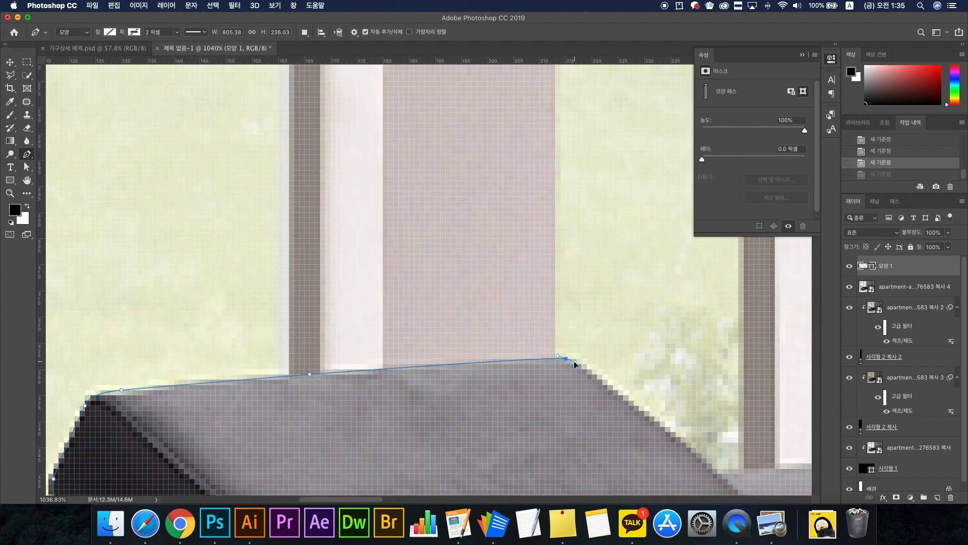
Trace down the left headrest's slanted side and along the top edge of the left backrest
left_click_drag(572, 360, 296, 218)
left_click(439, 335)
left_click(440, 335, "alt")
left_click_drag(439, 335, 175, 346)
left_click_drag(339, 330, 375, 327)
left_click_drag(520, 316, 541, 308)
left_click_drag(541, 308, 234, 323)
left_click_drag(391, 314, 419, 313)
left_click_drag(505, 315, 232, 301)
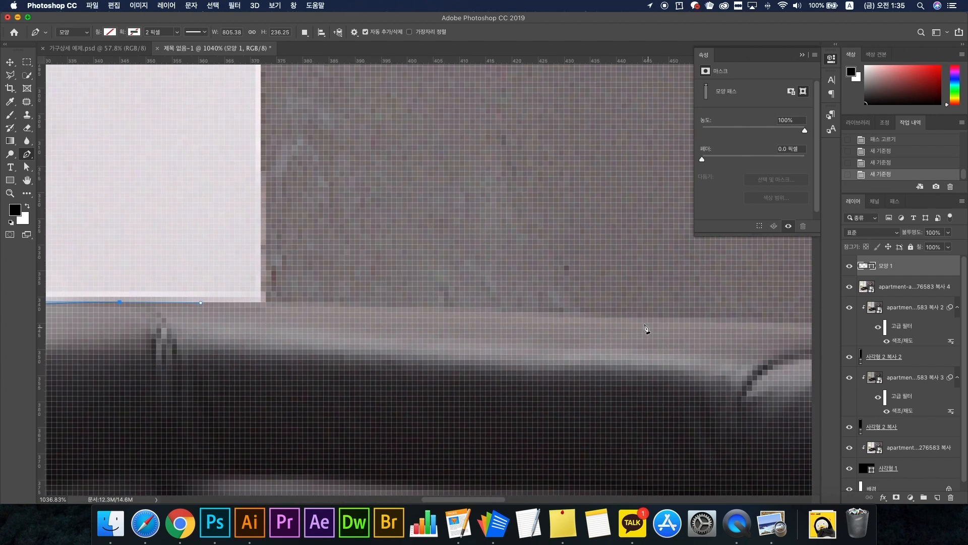
Continue tracing along the right backrest's top edge to the base of the right headrest
left_click_drag(732, 324, 367, 298)
left_click(569, 316)
left_click(669, 327)
left_click_drag(669, 327, 217, 267)
left_click(605, 288)
left_click(678, 288)
Trace around the right headrest and close the sofa outline at the right armrest's top edge
left_click_drag(678, 288, 370, 361)
left_click(428, 288)
left_click_drag(469, 225, 157, 287)
left_click_drag(349, 289, 116, 260)
left_click_drag(597, 274, 643, 311)
left_click_drag(656, 387, 650, 408)
left_click_drag(650, 408, 605, 124)
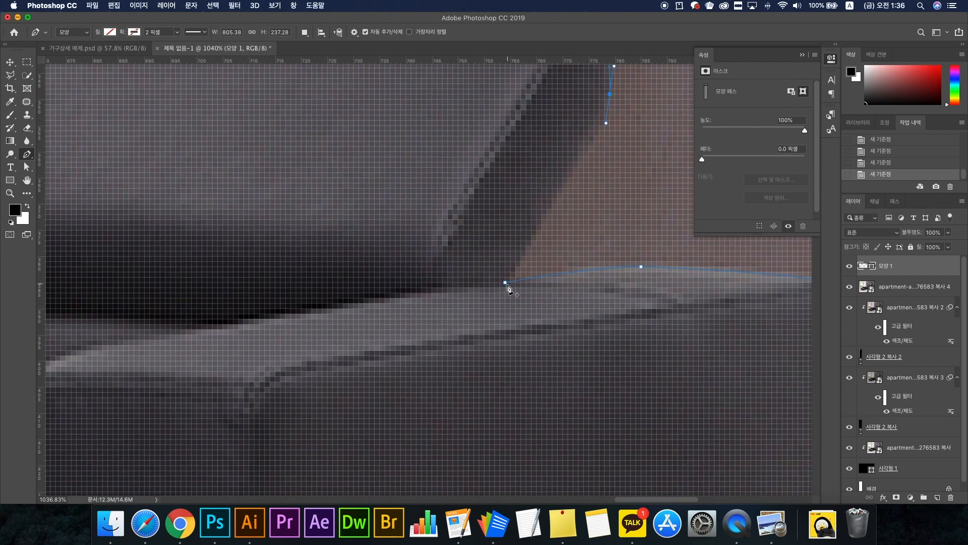
left_click(505, 282)
scroll(531, 312, "down", 6)
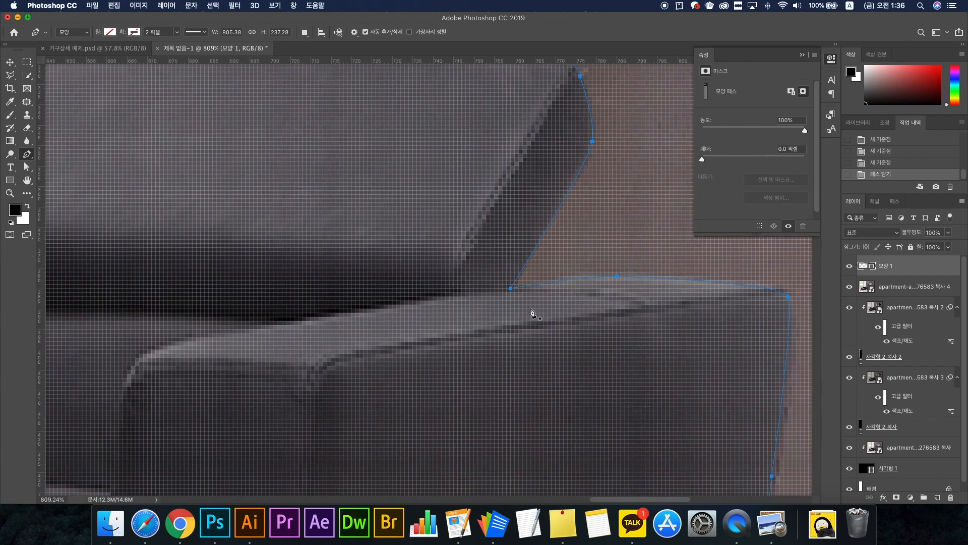
scroll(531, 309, "down", 5)
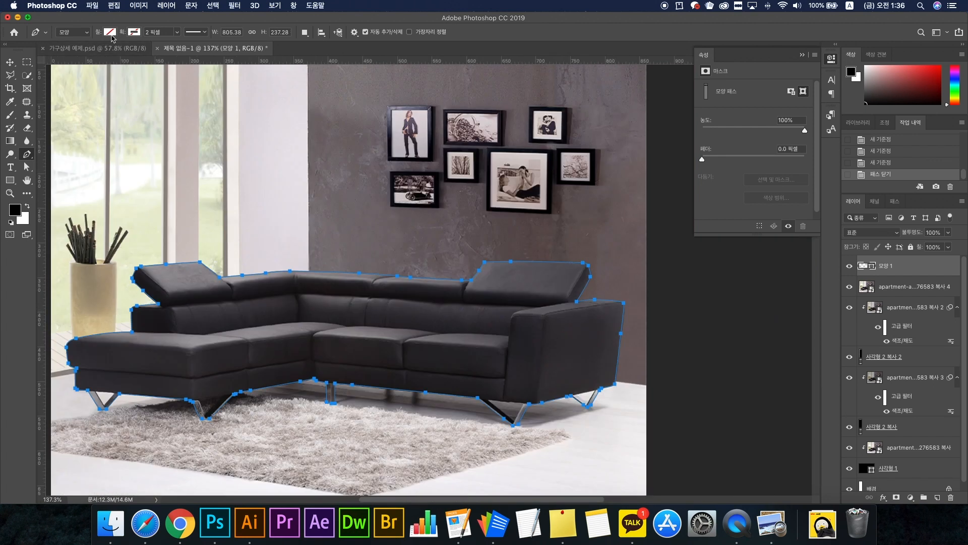
Fill the closed sofa shape with black
left_click(110, 34)
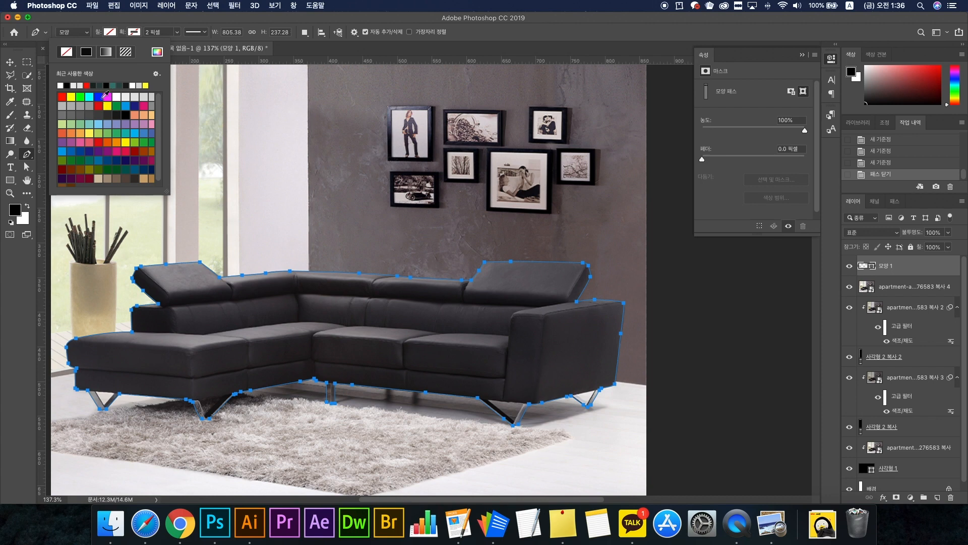
left_click(70, 97)
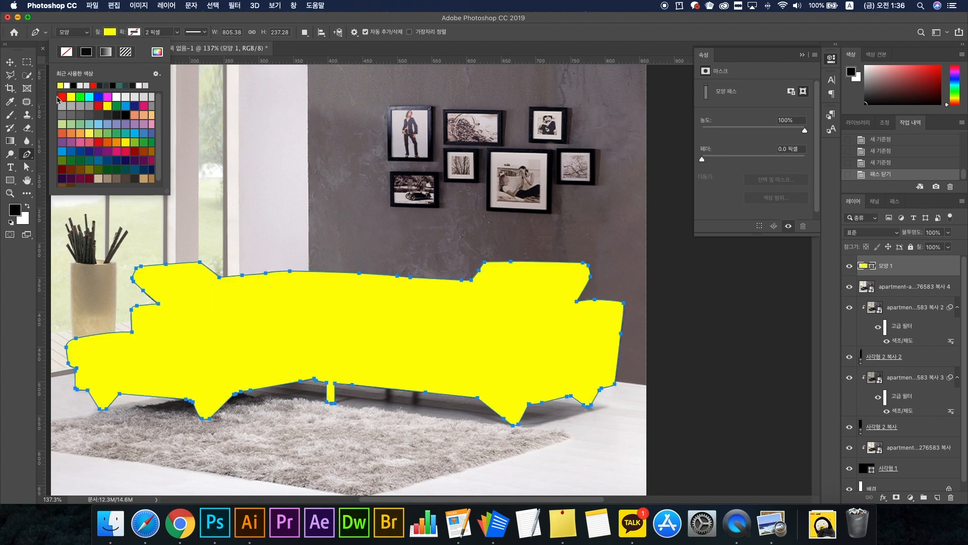
left_click(75, 84)
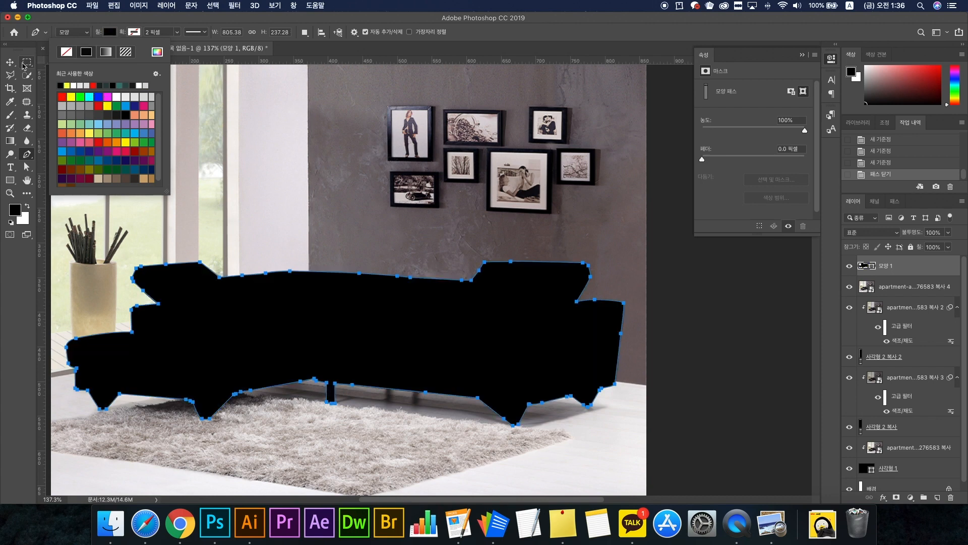
left_click(10, 61)
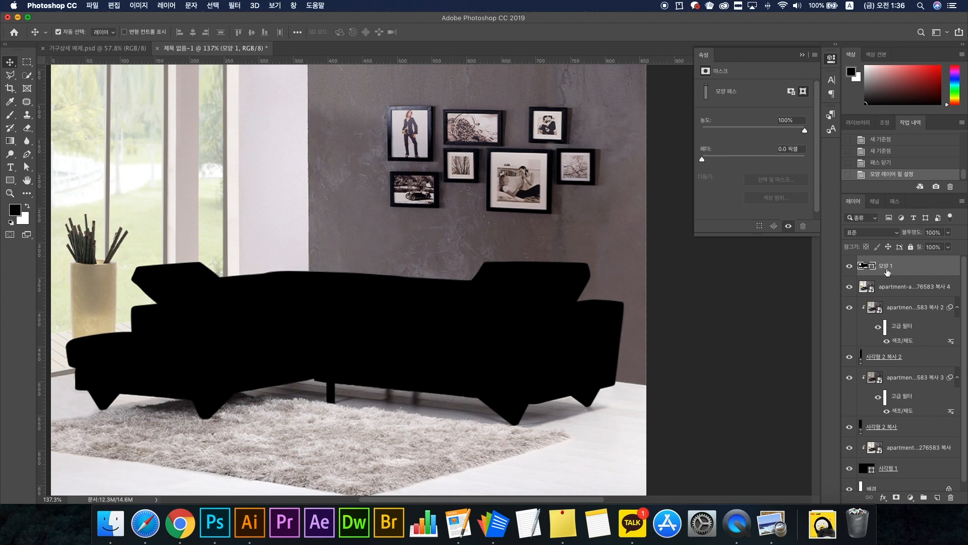
Move the sofa shape layer below the topmost room photo and clip that photo to the shape
left_click_drag(888, 273, 895, 294)
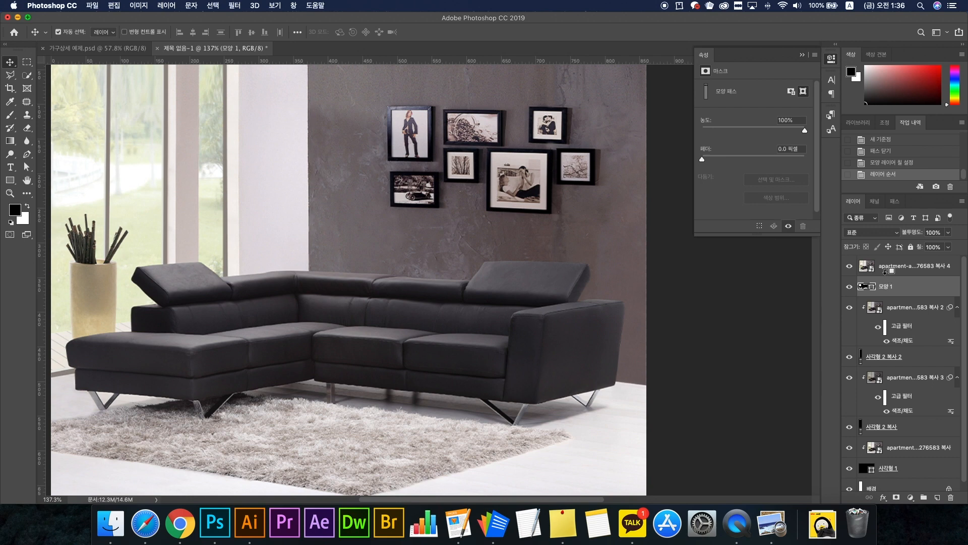
left_click(886, 271, "alt")
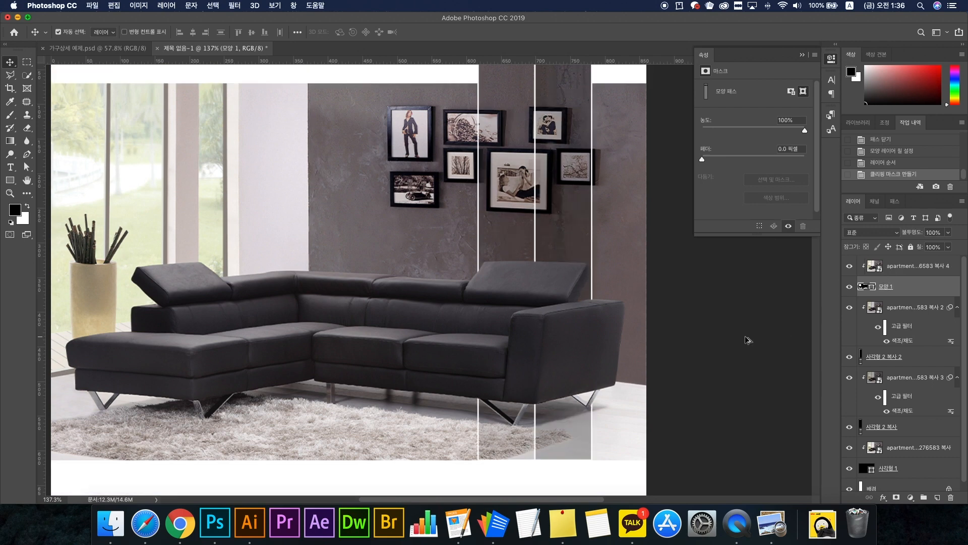
scroll(747, 344, "down", 2)
Switch to Preview to examine the sofa's colour in the reference image 가구상세-예제.jpg, and return to Photoshop
key("super+Tab")
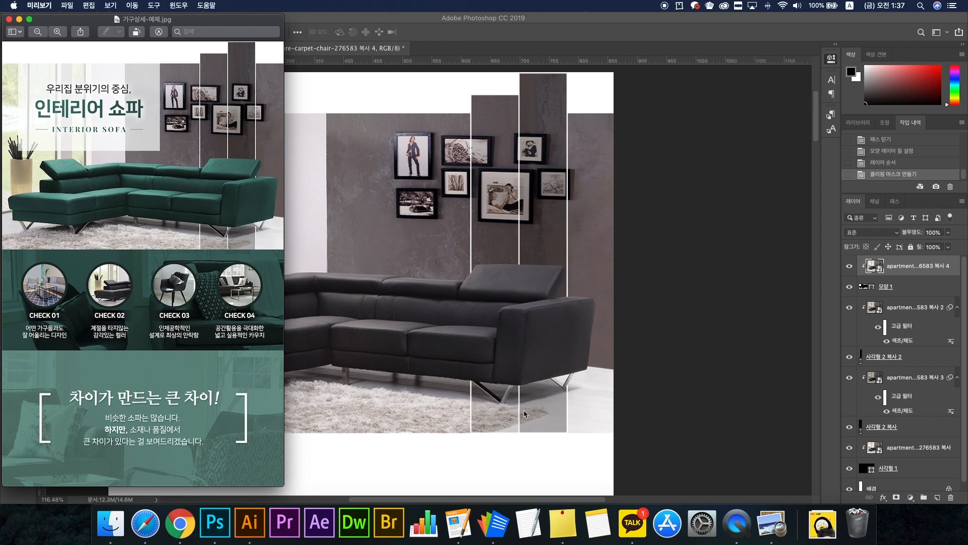
left_click(707, 402)
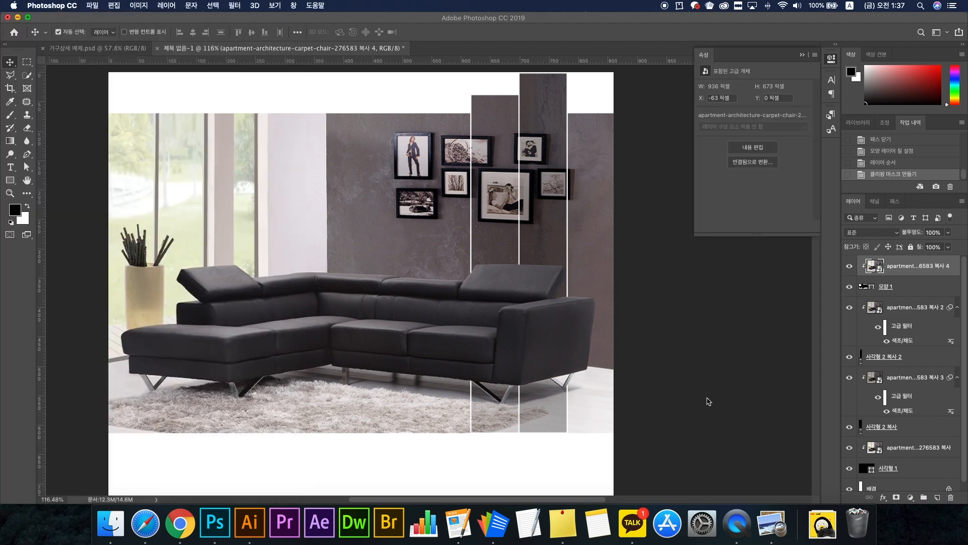
left_click(771, 523)
left_click(664, 379)
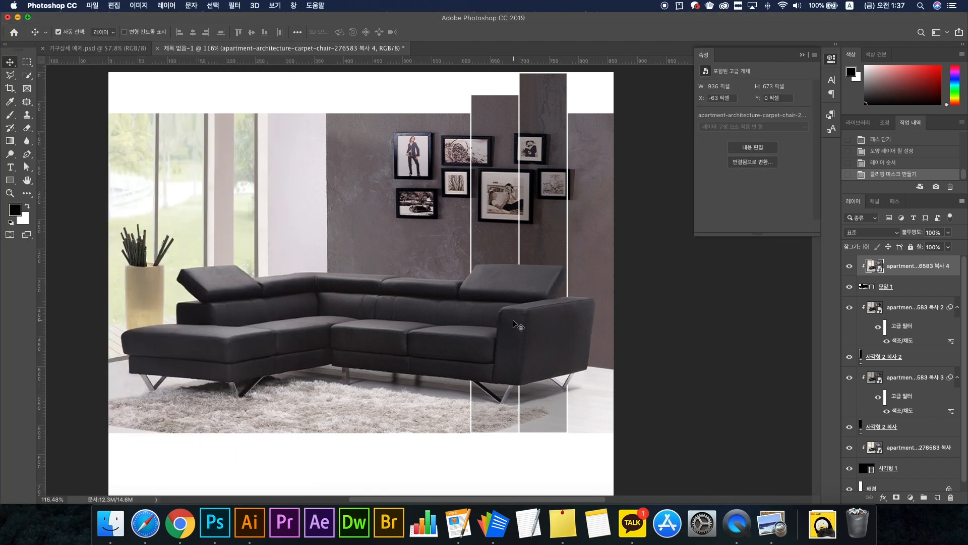
scroll(513, 317, "left", 3)
scroll(512, 318, "up", 1)
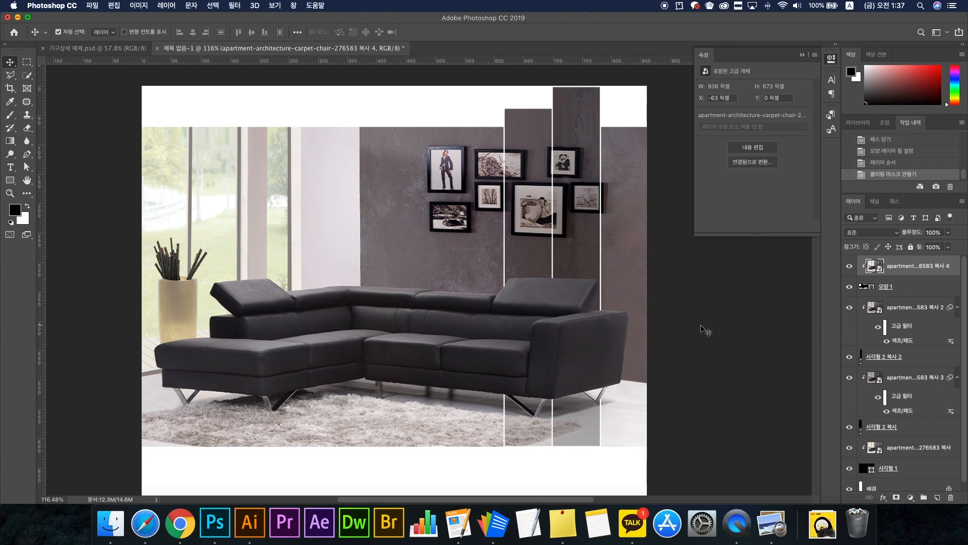
Colorize the clipped sofa photo dark green with Hue/Saturation, using a hue of about 167 and saturation 25
key("super+u")
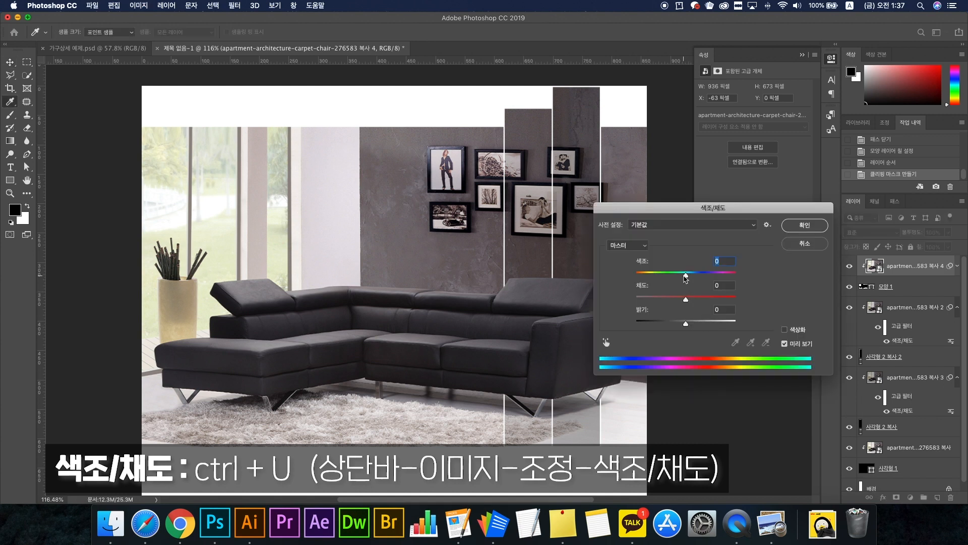
mouse_move(686, 275)
left_mouse_down()
mouse_move(730, 278)
mouse_move(661, 277)
mouse_move(710, 282)
mouse_move(656, 290)
mouse_move(681, 289)
left_mouse_up()
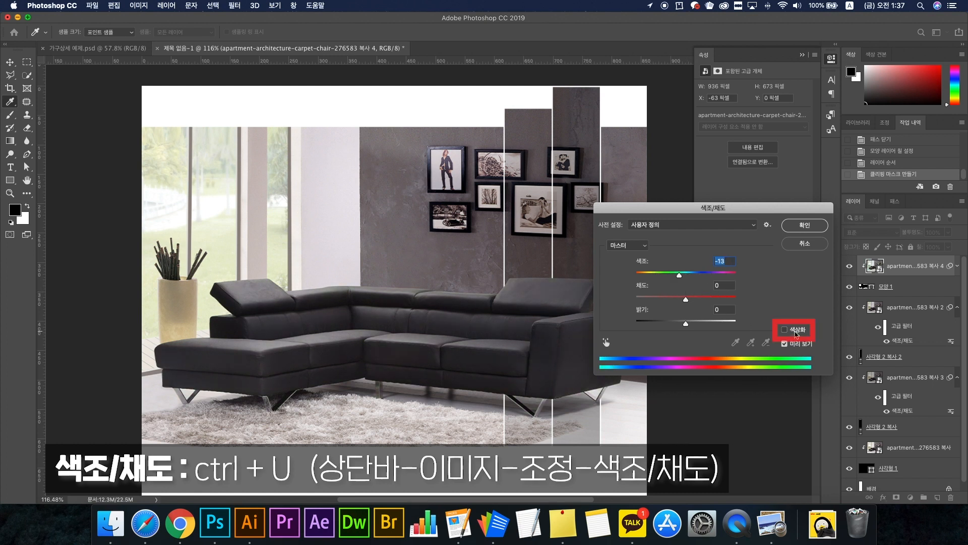
left_click(785, 330)
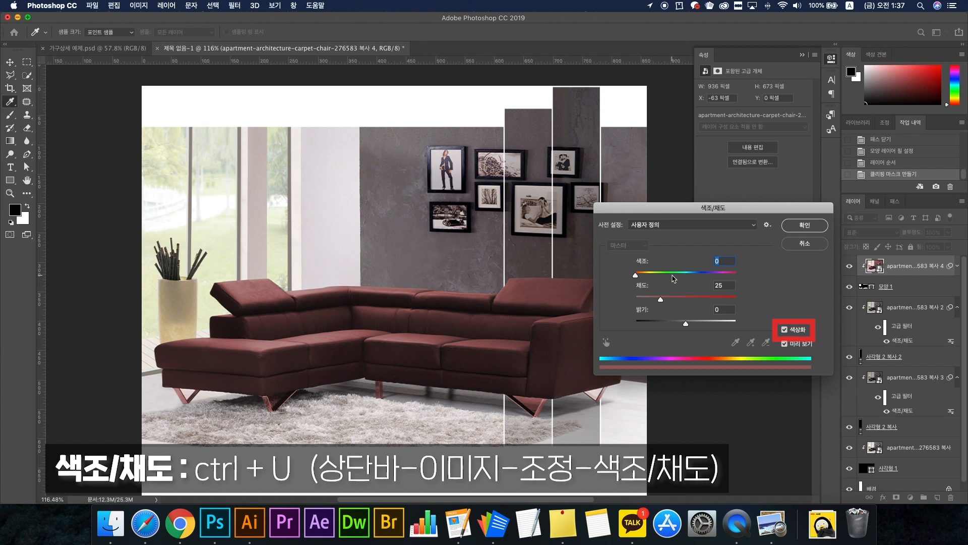
left_click_drag(636, 275, 689, 281)
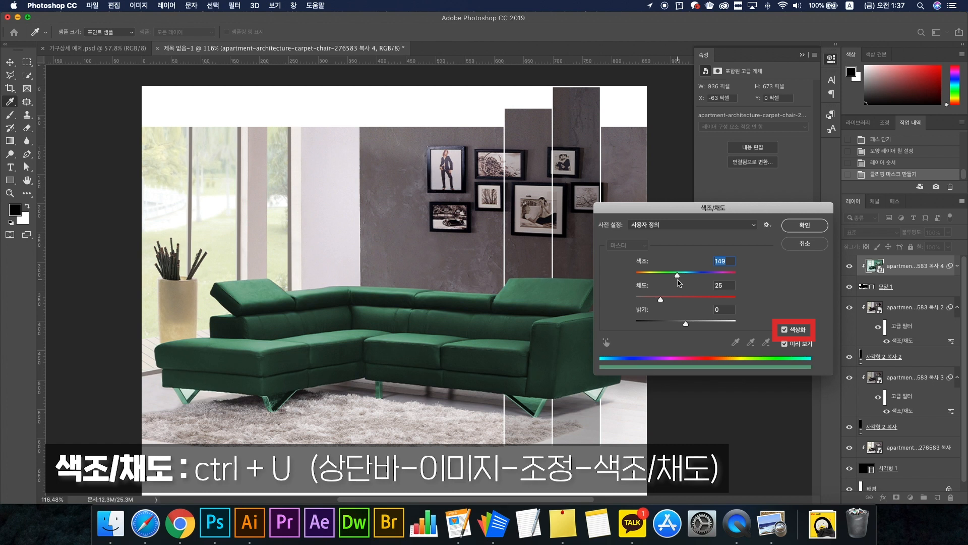
mouse_move(678, 280)
left_mouse_down()
mouse_move(666, 281)
mouse_move(684, 281)
left_mouse_up()
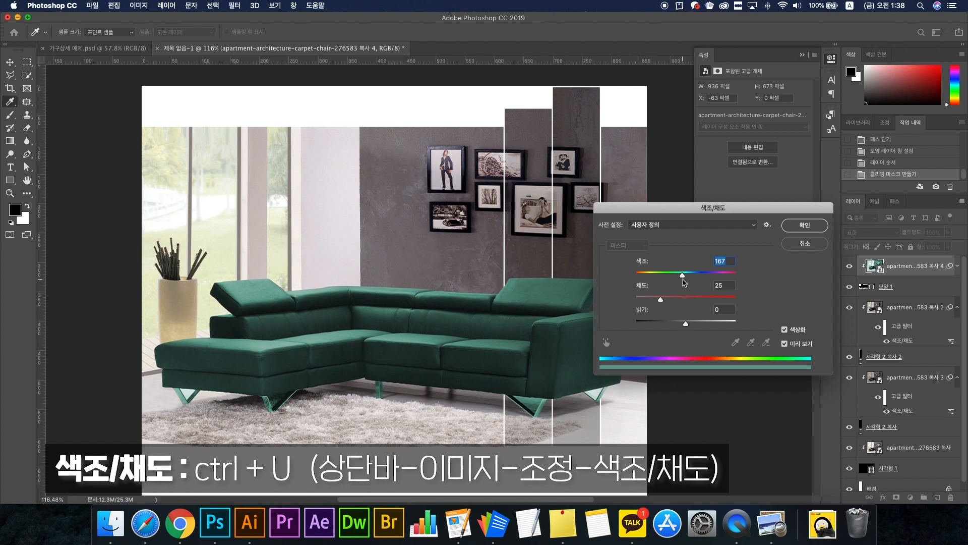
left_click_drag(684, 282, 685, 283)
left_click(789, 228)
Compare the recoloured sofa's legs with the reference image in Preview, and return to Photoshop
left_click(766, 526)
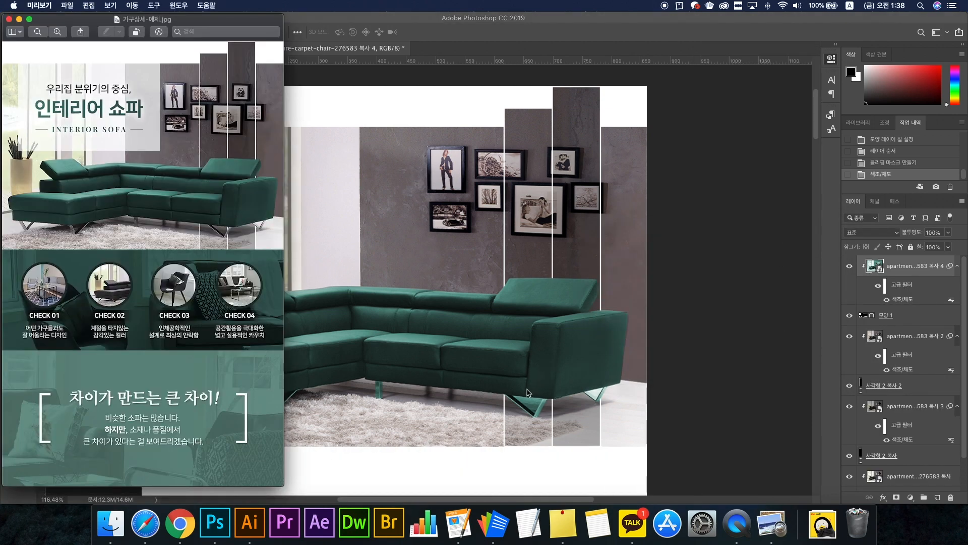
scroll(528, 393, "up", 5)
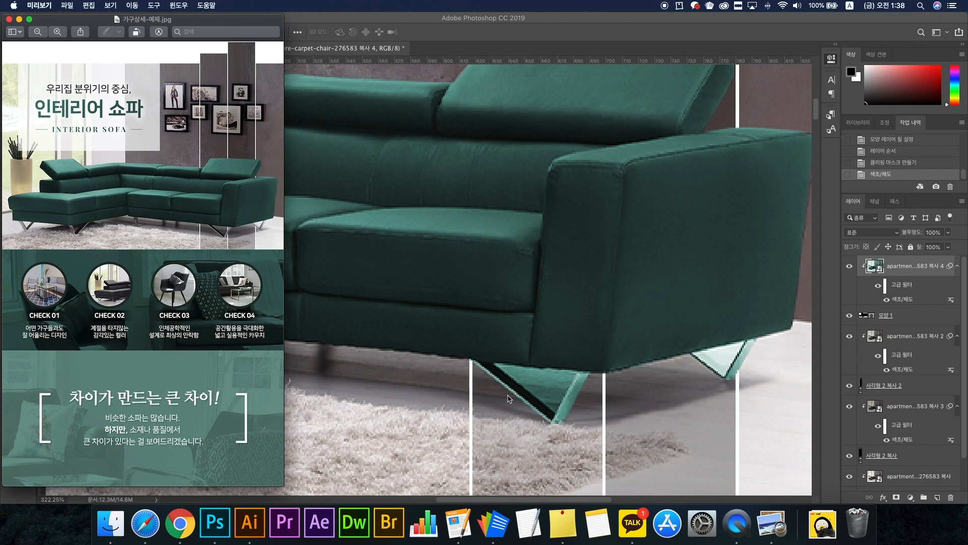
left_click(634, 273)
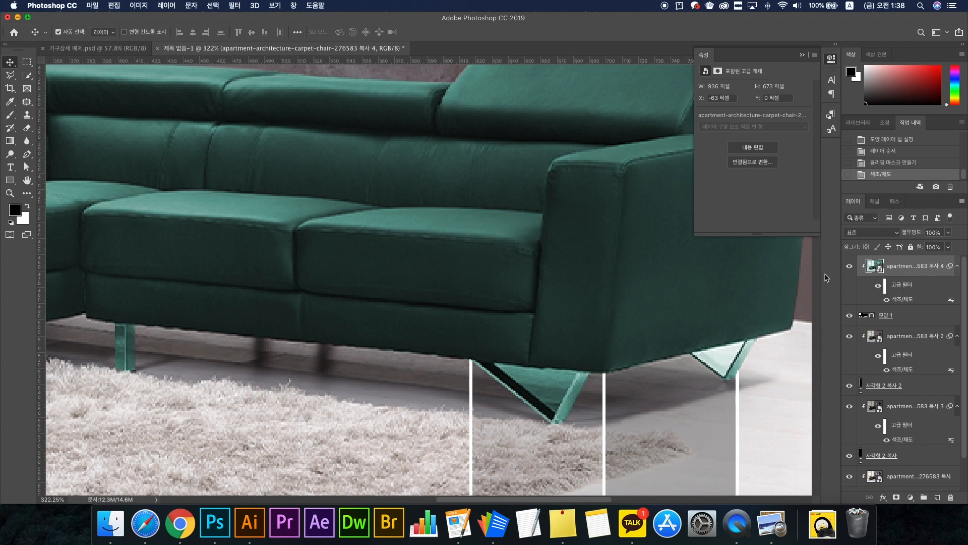
Undo and redo the sofa's Hue/Saturation recolouring
key("super+z")
scroll(615, 257, "down", 5)
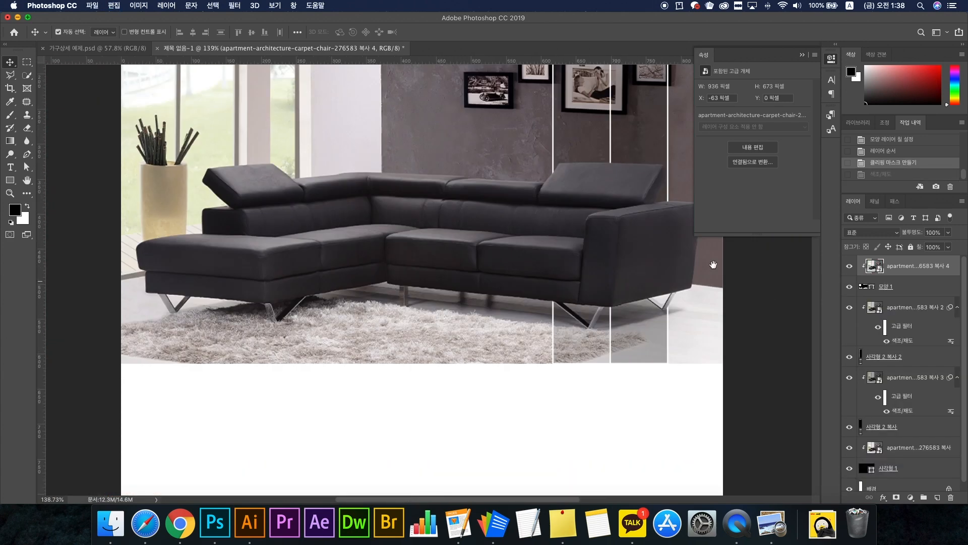
left_click_drag(676, 244, 629, 313)
key("super+r")
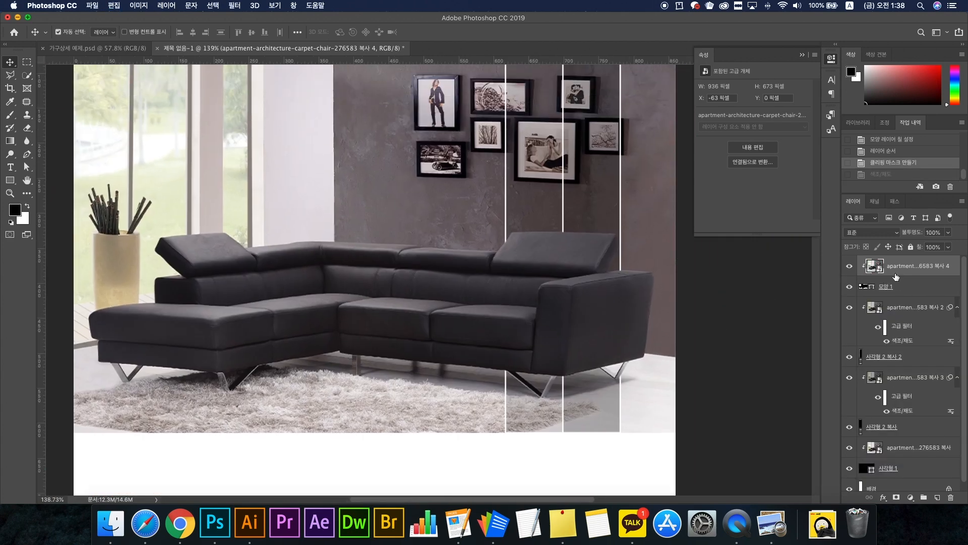
key("super")
key("super+shift+z")
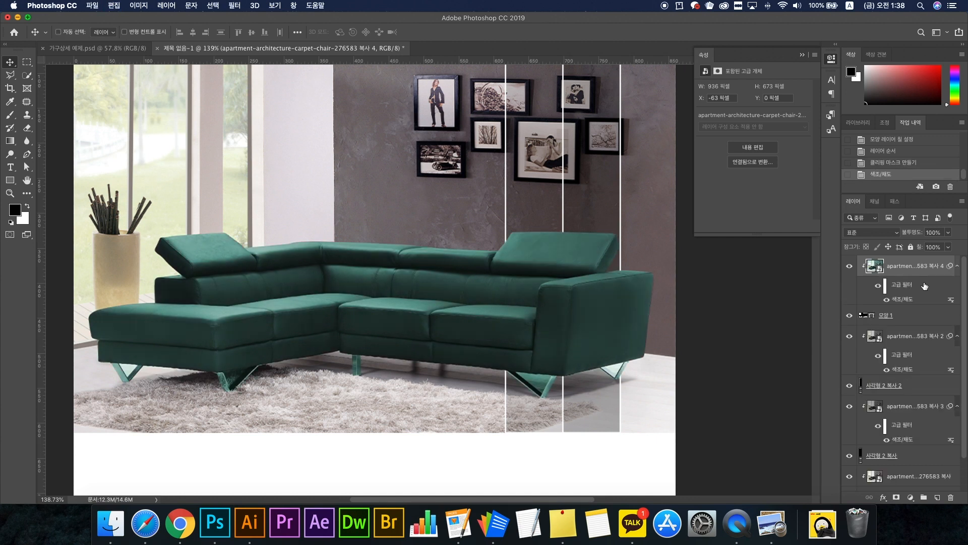
Target the sofa photo's smart filter mask and outline the rightmost leg with a polygonal lasso selection
left_click(886, 286)
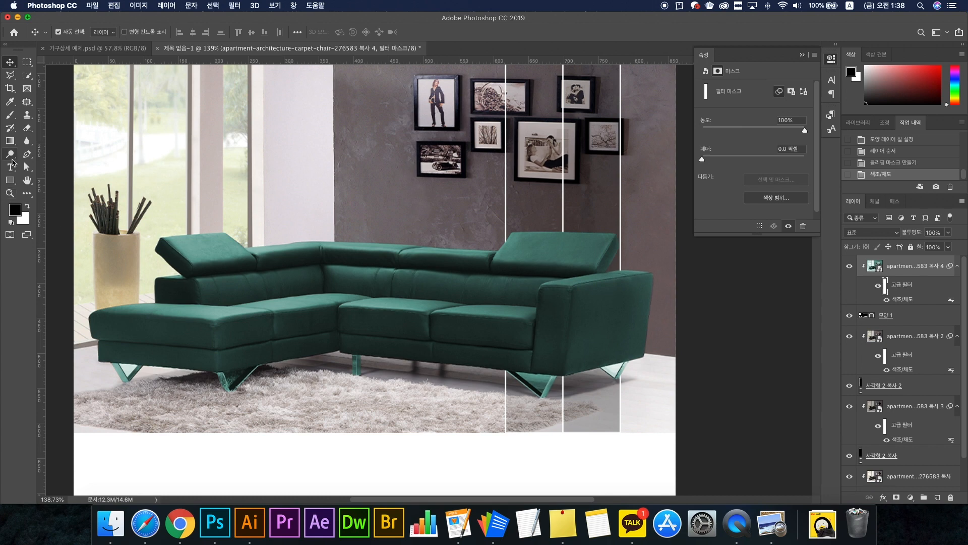
left_click(12, 75)
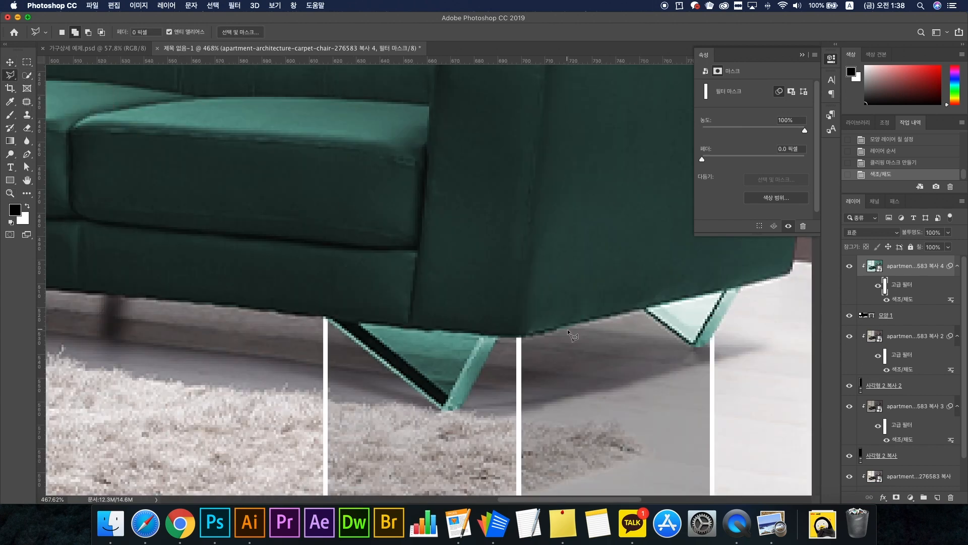
left_click(644, 372)
left_click(721, 387)
left_click(750, 318)
left_click(748, 284)
left_click(634, 310)
double_click(621, 342)
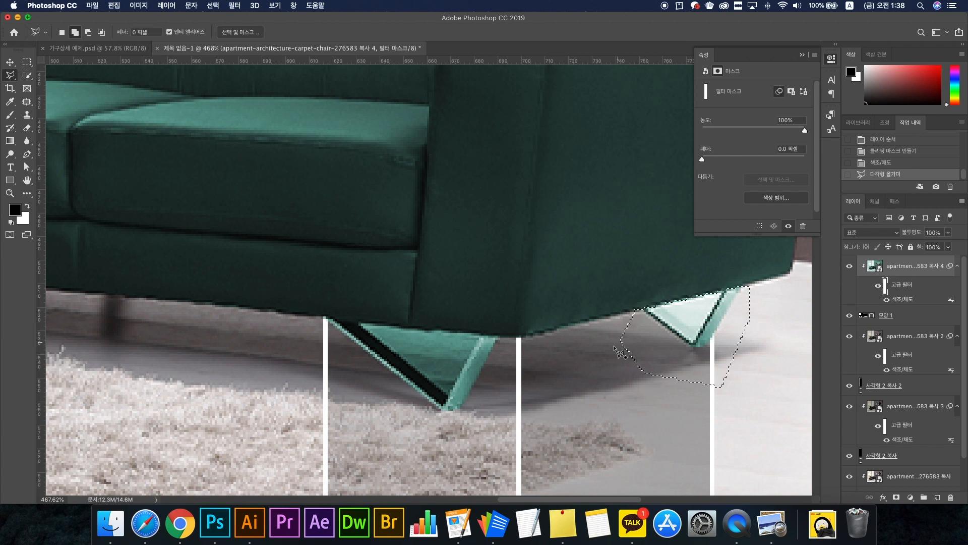
Add the front leg below the right armrest to the polygonal selection
left_click(463, 448)
left_click(504, 374)
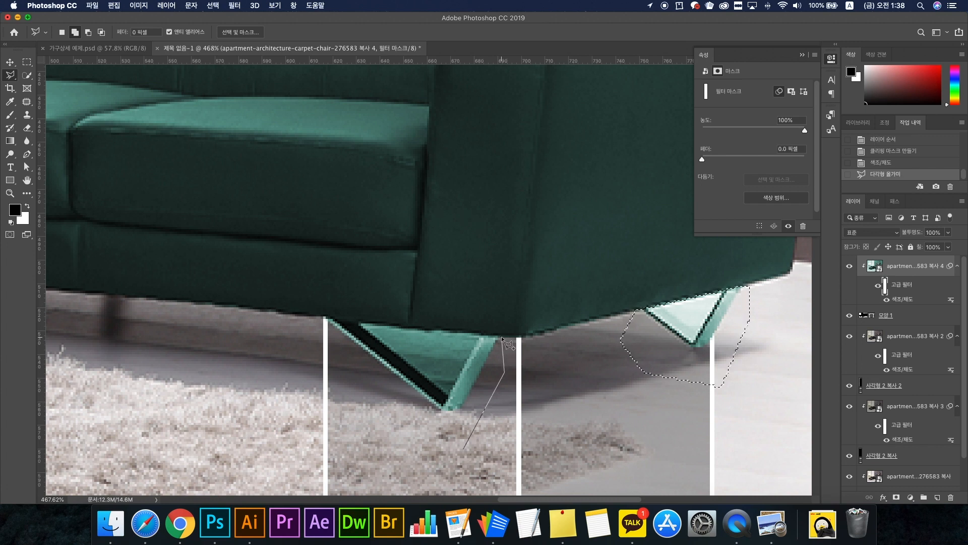
left_click(502, 337)
double_click(403, 440)
Add the sofa's straight middle leg to the polygonal selection
left_click_drag(296, 385, 605, 392)
left_click_drag(243, 361, 495, 376)
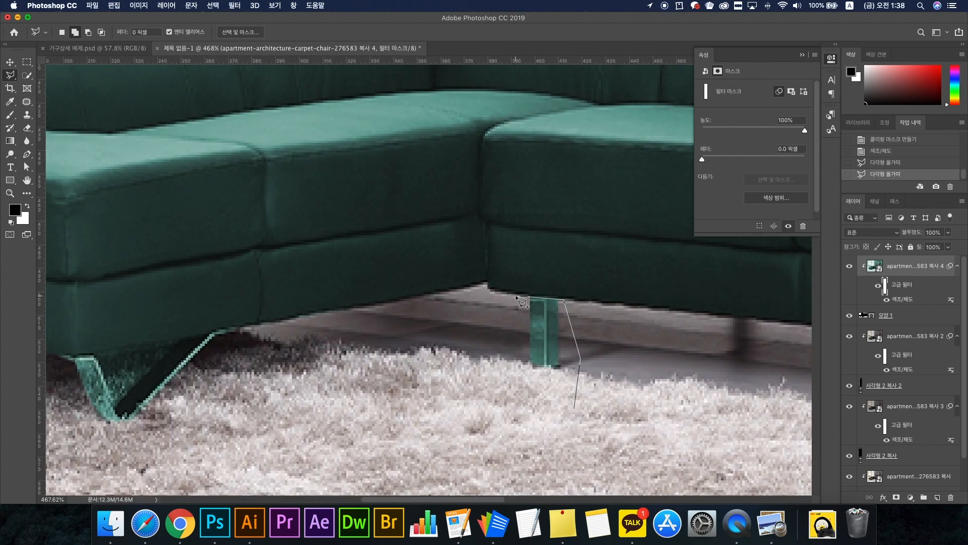
left_click(515, 295)
double_click(496, 356)
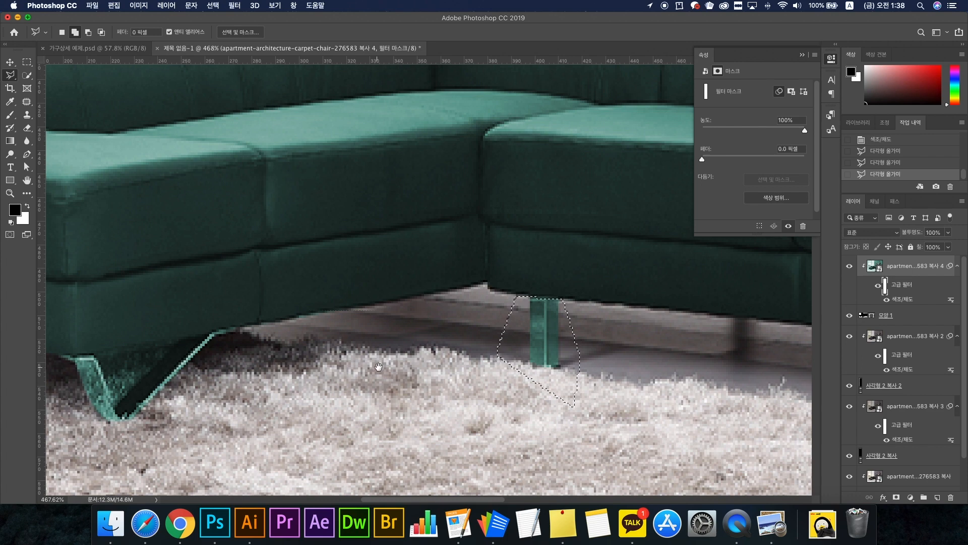
Add the leg under the chaise's front corner to the polygonal selection
left_click_drag(141, 462, 410, 416)
left_click(409, 417)
left_click(514, 279)
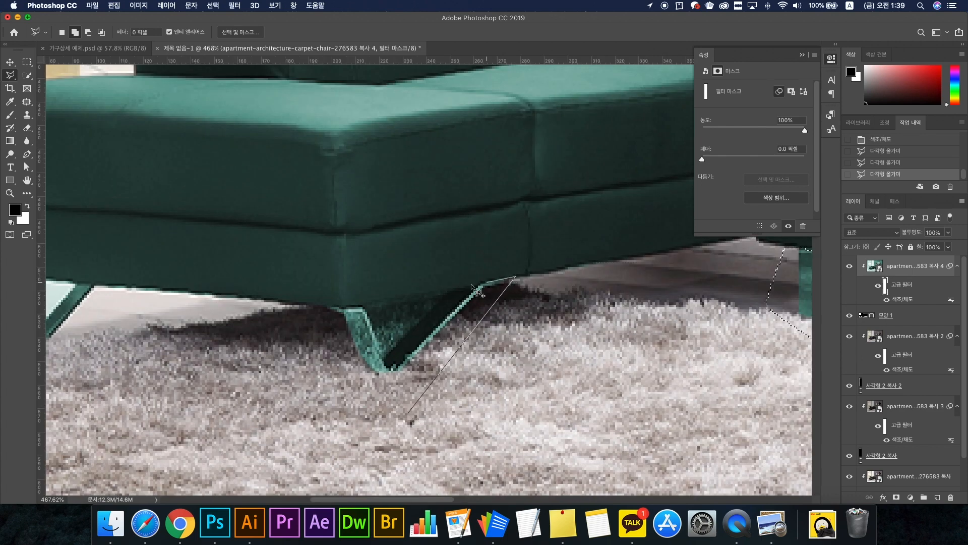
left_click(352, 306)
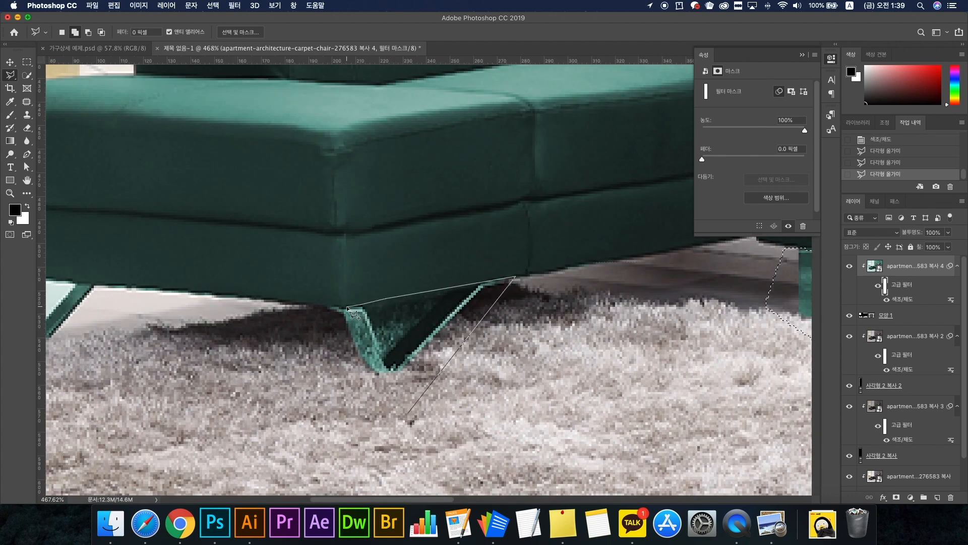
left_click(287, 306)
double_click(292, 373)
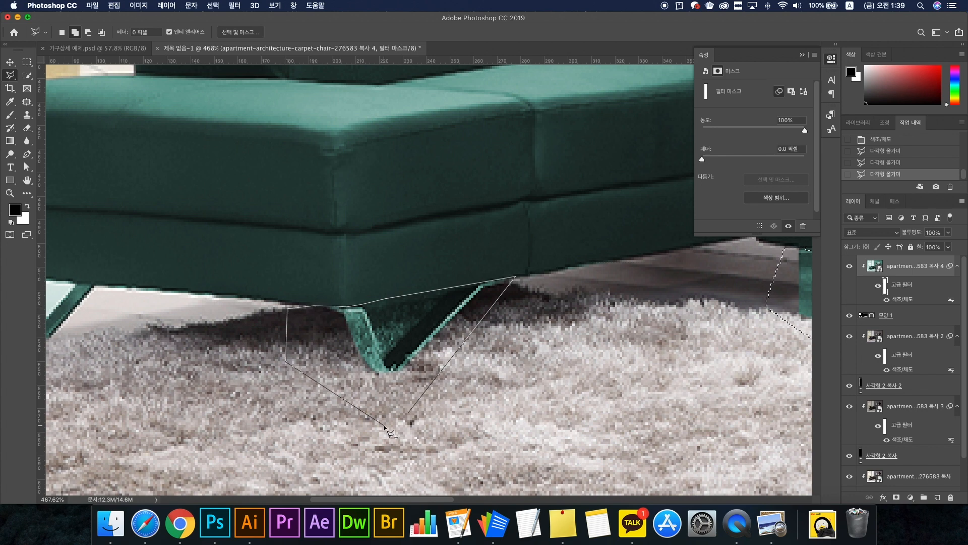
Add the V-shaped leg at the chaise's far end to the polygonal selection
scroll(450, 382, "left", 10)
left_click(446, 388)
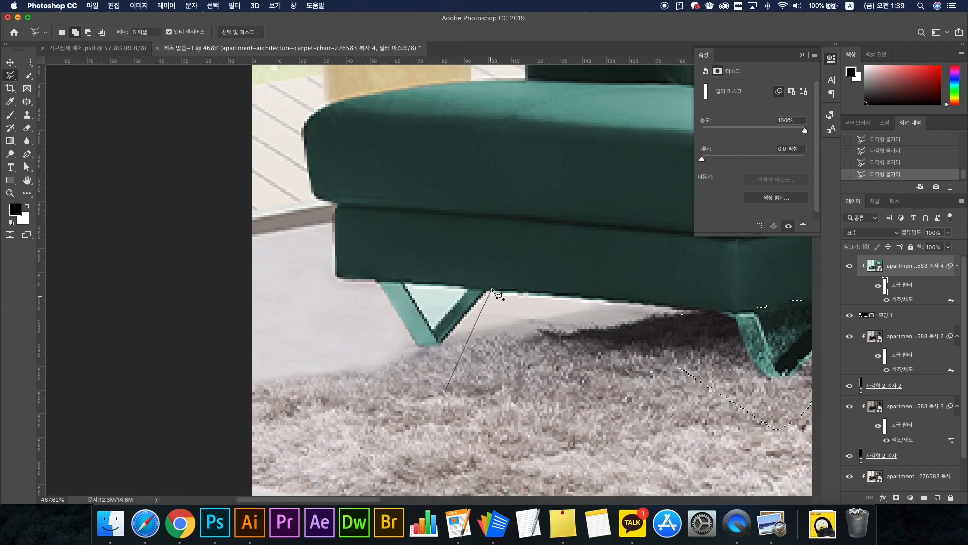
left_click(492, 291)
left_click(332, 275)
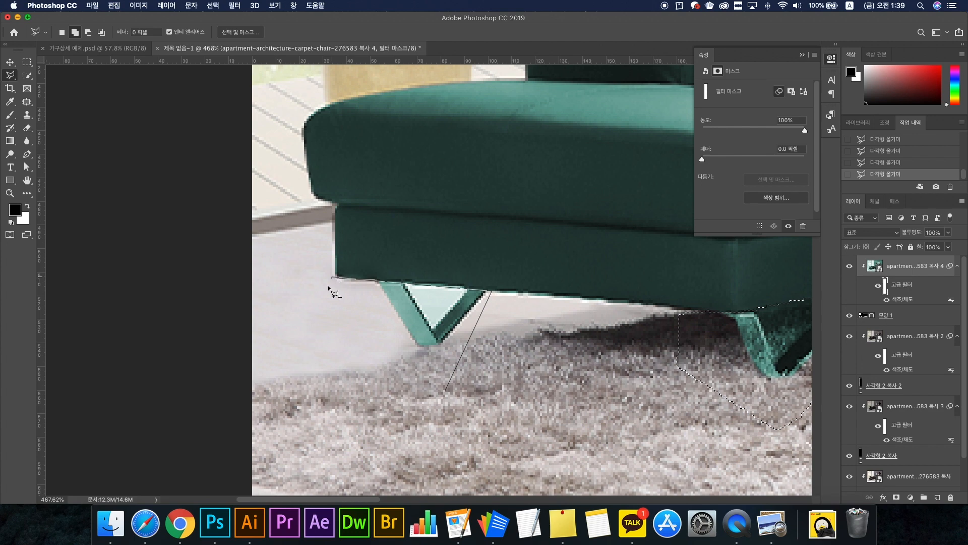
left_click(326, 319)
left_click(392, 385)
left_click(446, 389)
Fill the selected legs with black on the smart filter mask to remove their green tint, and deselect
scroll(459, 379, "down", 5)
scroll(464, 383, "right", 5)
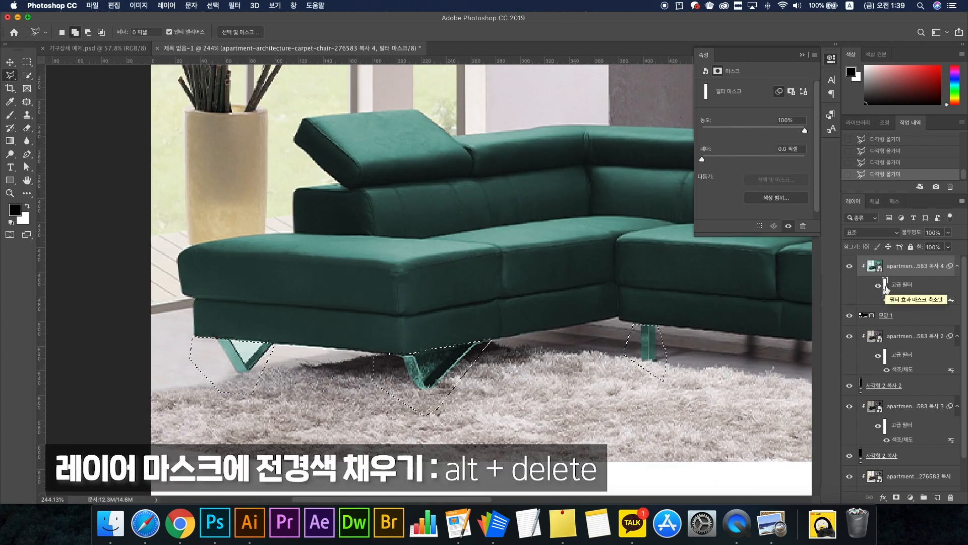
key("alt+BackSpace")
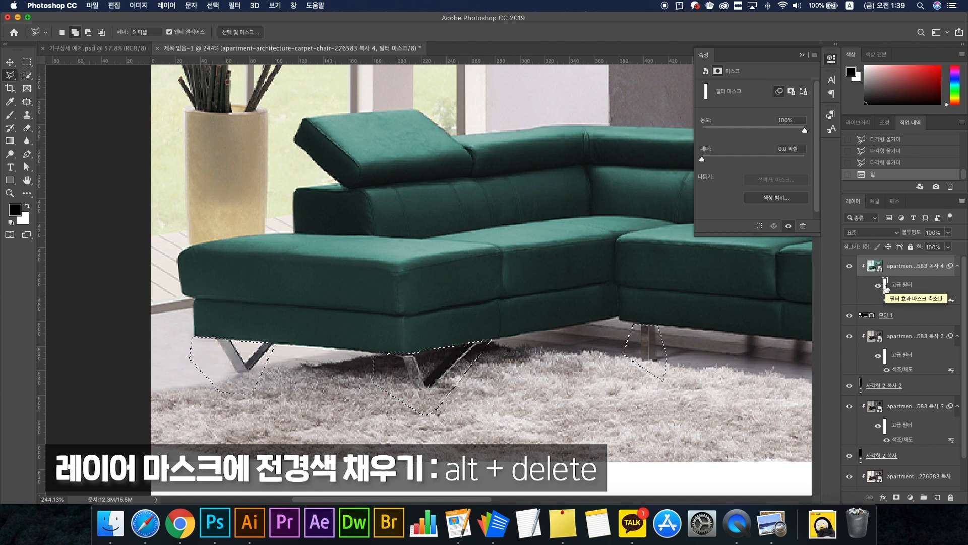
key("super+d")
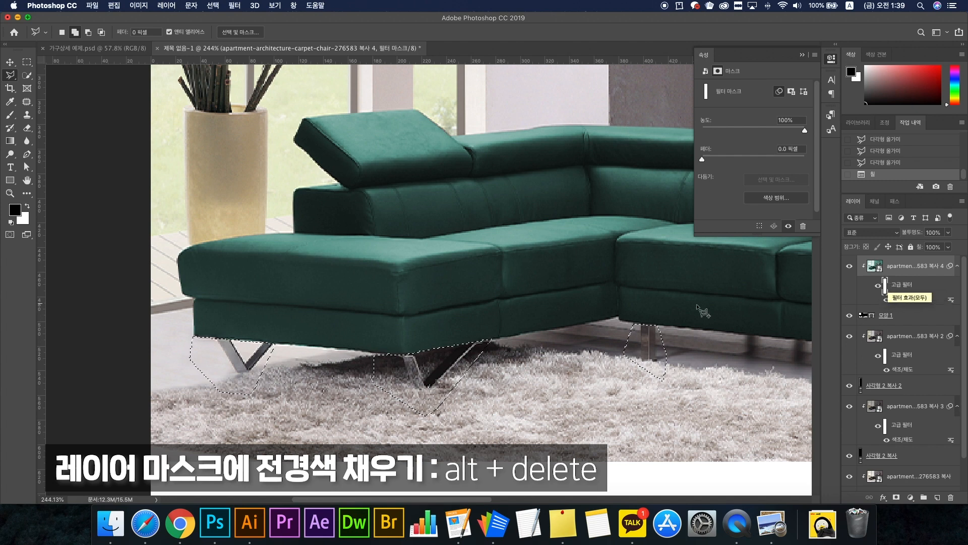
scroll(699, 315, "down", 1, "alt")
scroll(697, 327, "down", 4, "alt")
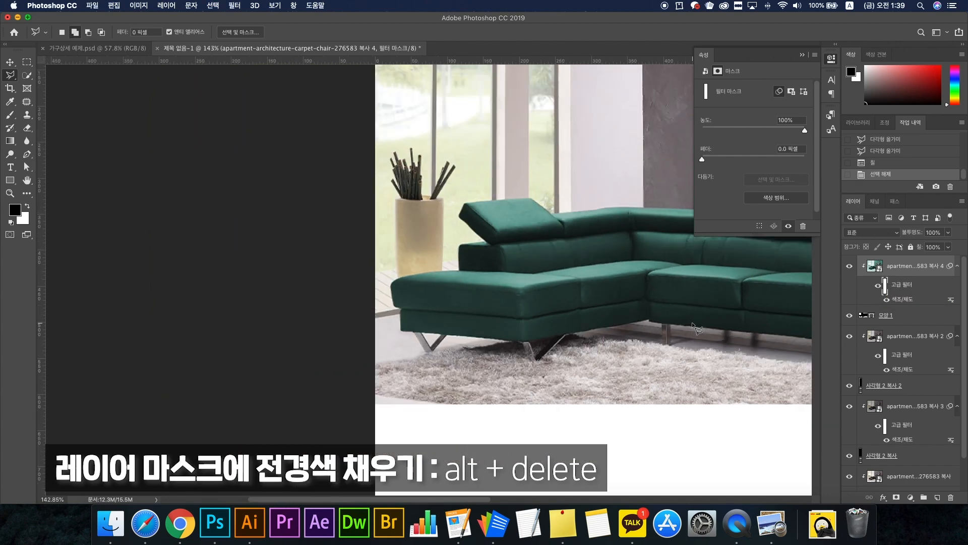
scroll(633, 391, "up", 3, "alt")
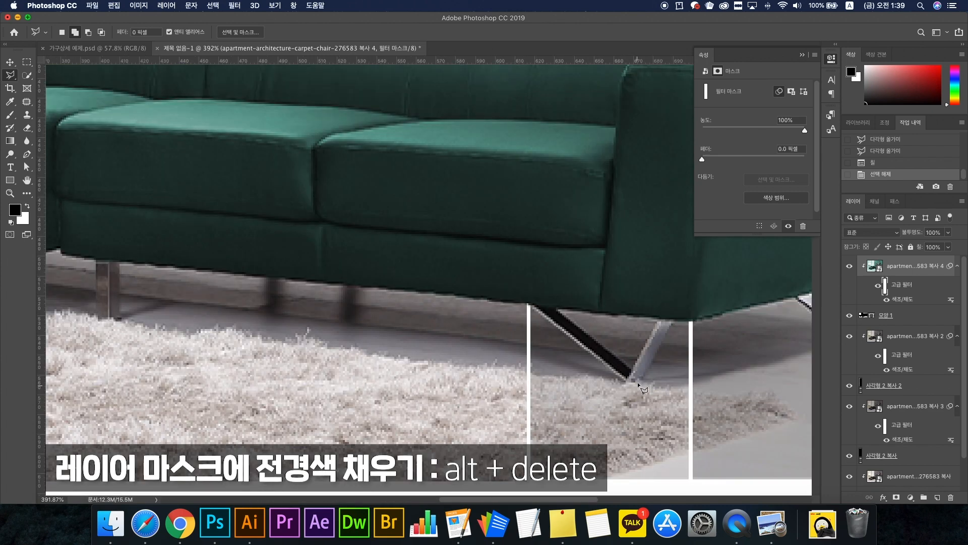
scroll(643, 358, "down", 5, "alt")
scroll(643, 358, "down", 1)
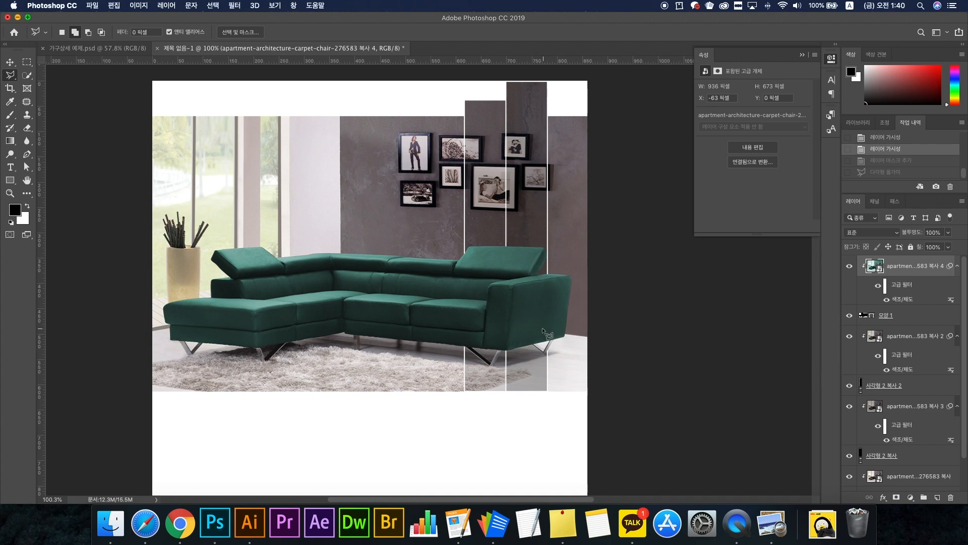
Toggle the sofa outline shape layer 모양 1 to check its effect on the rear leg, and add a layer mask to it
scroll(551, 358, "up", 10, "alt")
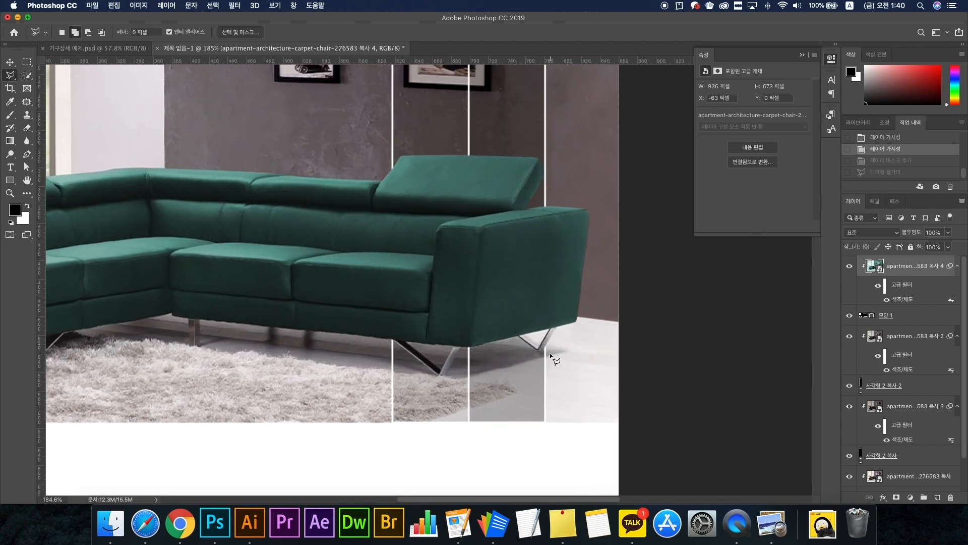
scroll(550, 352, "up", 3, "alt")
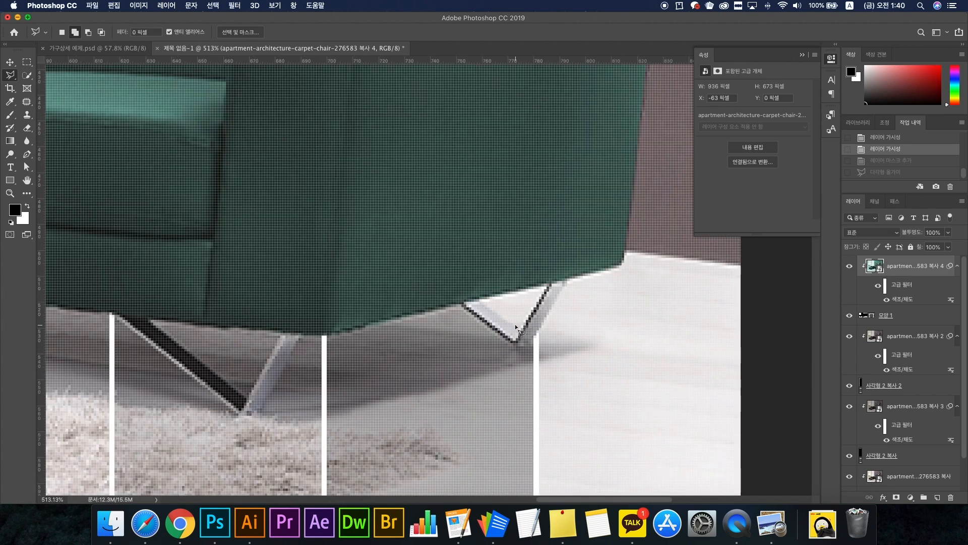
scroll(478, 332, "down", 3)
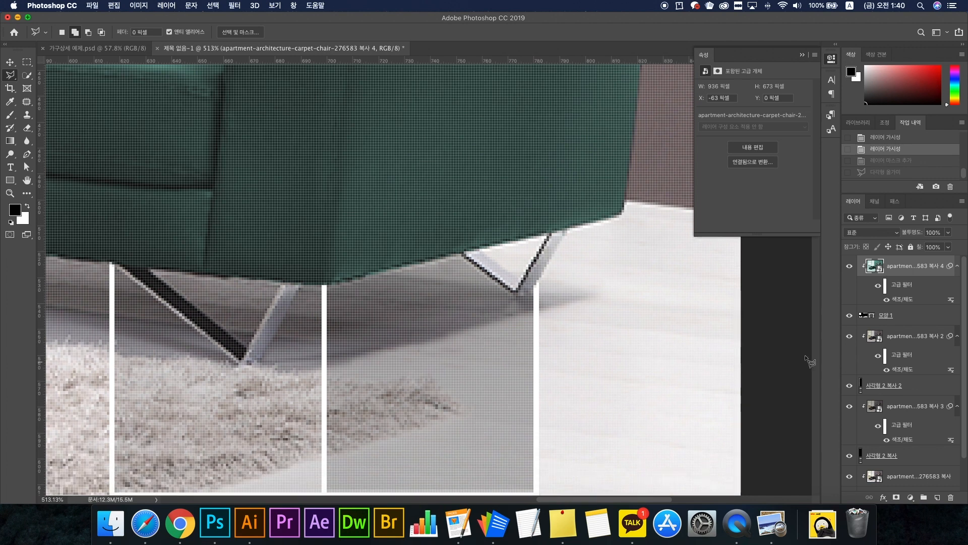
left_click(901, 324)
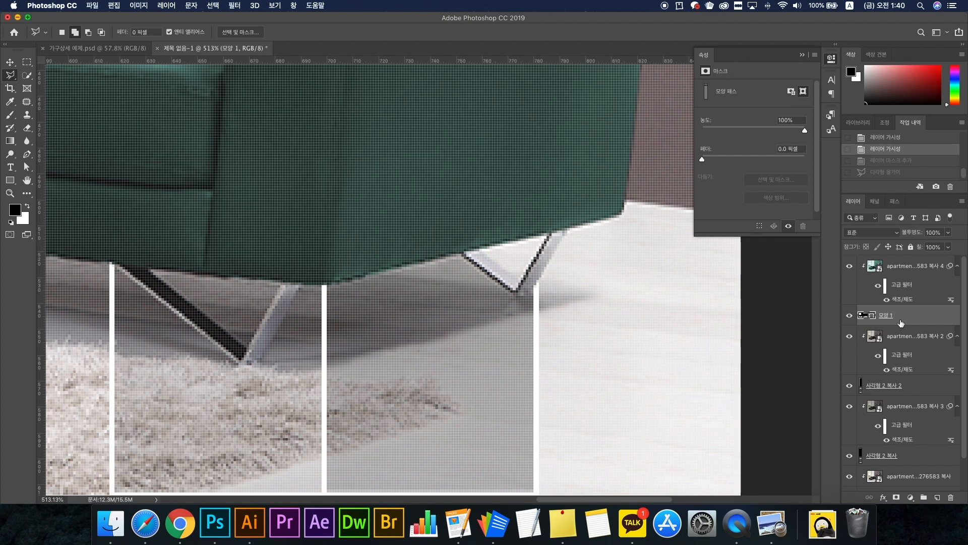
left_click(849, 316)
left_click(850, 316)
left_click(849, 316)
left_click(850, 317)
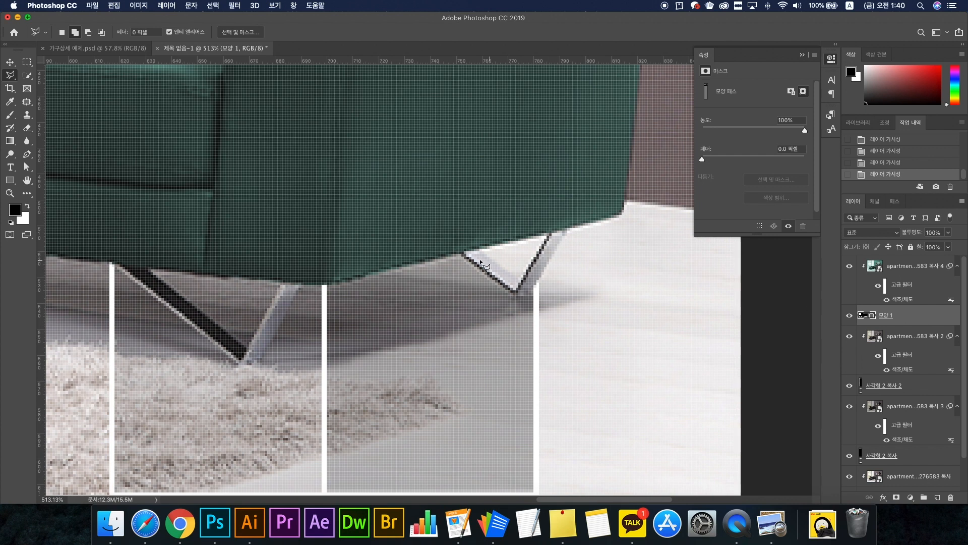
left_click(897, 498)
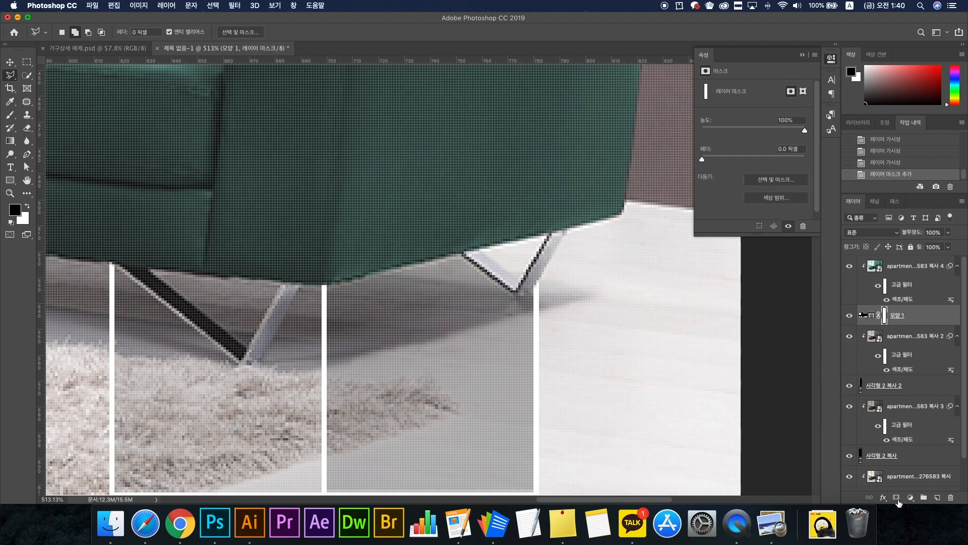
Select the triangular gap inside the sofa's rightmost leg, fill it with black on the layer mask, and deselect
left_click(481, 248)
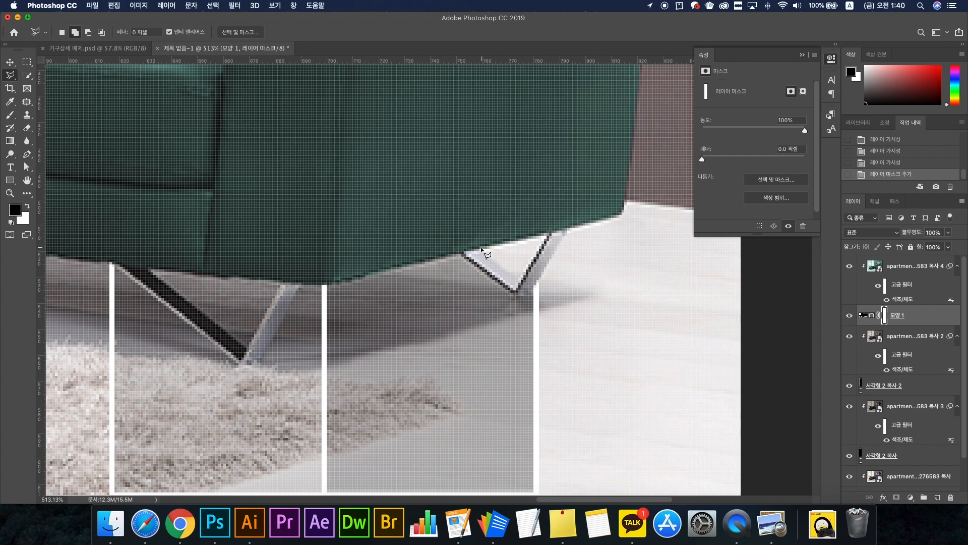
left_click(521, 277)
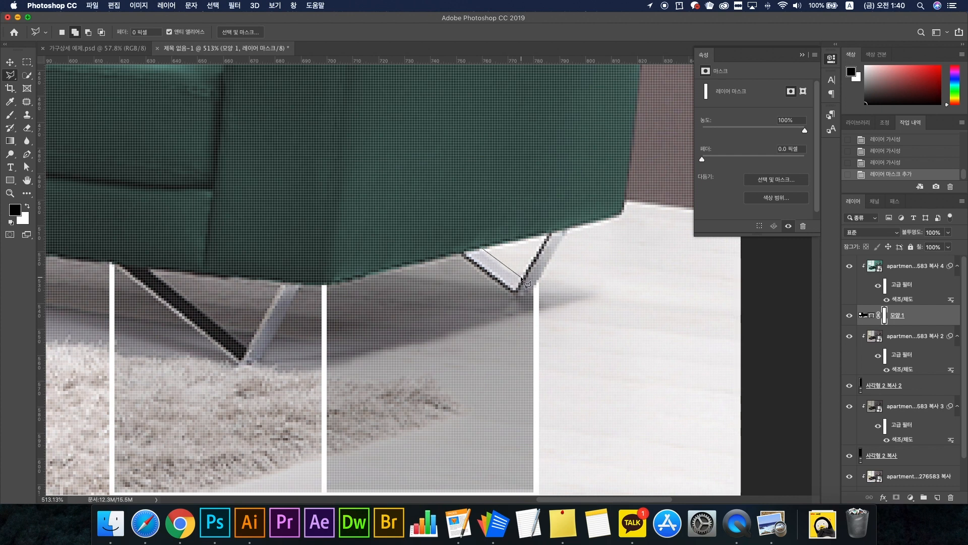
double_click(549, 235)
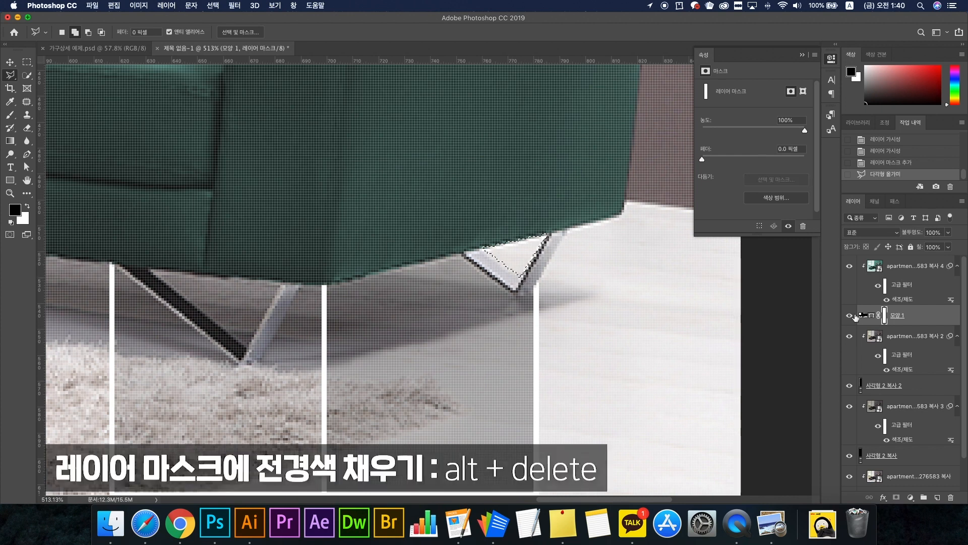
key("alt+Delete")
key("ctrl+d")
Inspect the masked leg and the whole sofa composition with the photo strips
scroll(526, 286, "down", 3)
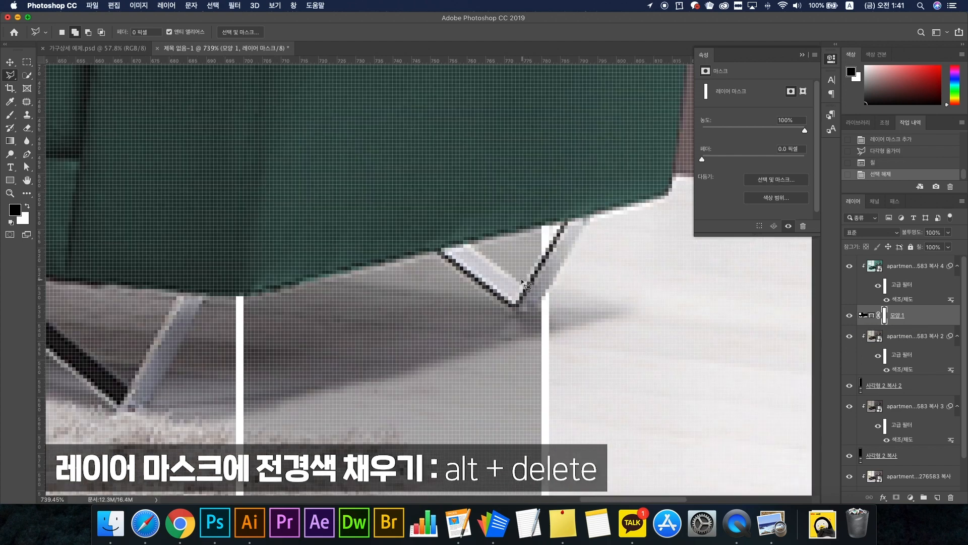
scroll(525, 285, "down", 7)
left_click(11, 62)
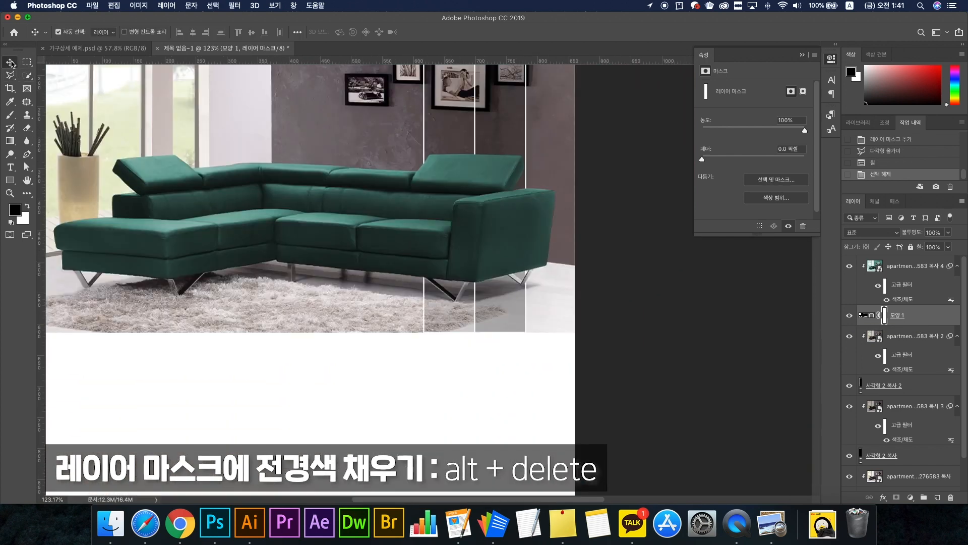
left_click_drag(415, 251, 461, 309)
scroll(460, 312, "down", 5)
scroll(459, 316, "up", 5)
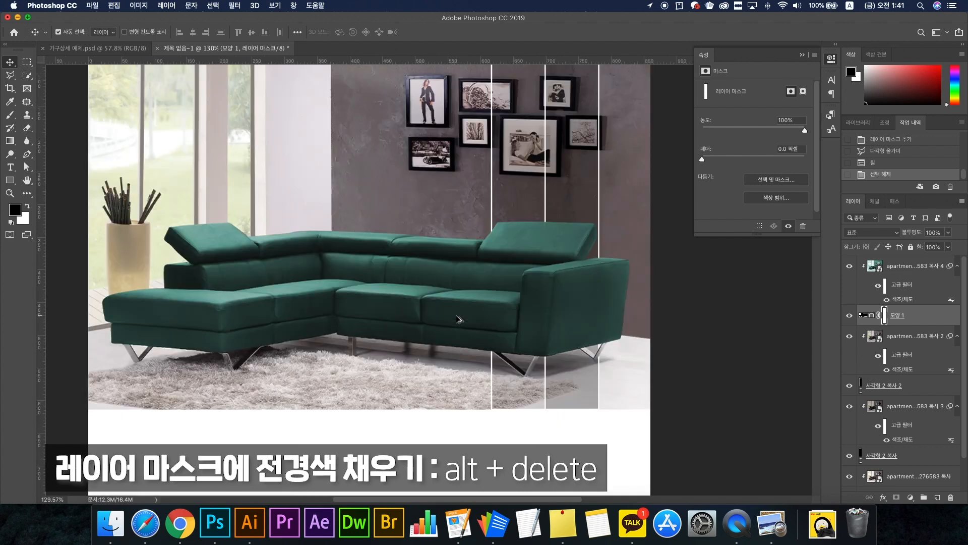
scroll(458, 319, "down", 1)
scroll(458, 319, "down", 5)
scroll(580, 396, "up", 4)
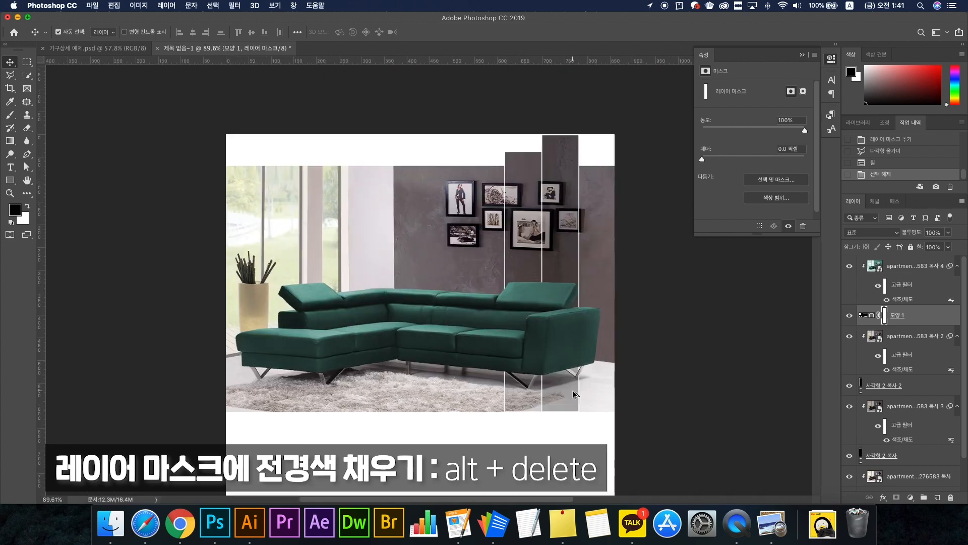
scroll(653, 427, "up", 1)
Switch to Preview and examine the headline panel in the reference image 가구상세-예제.jpg
left_click(767, 524)
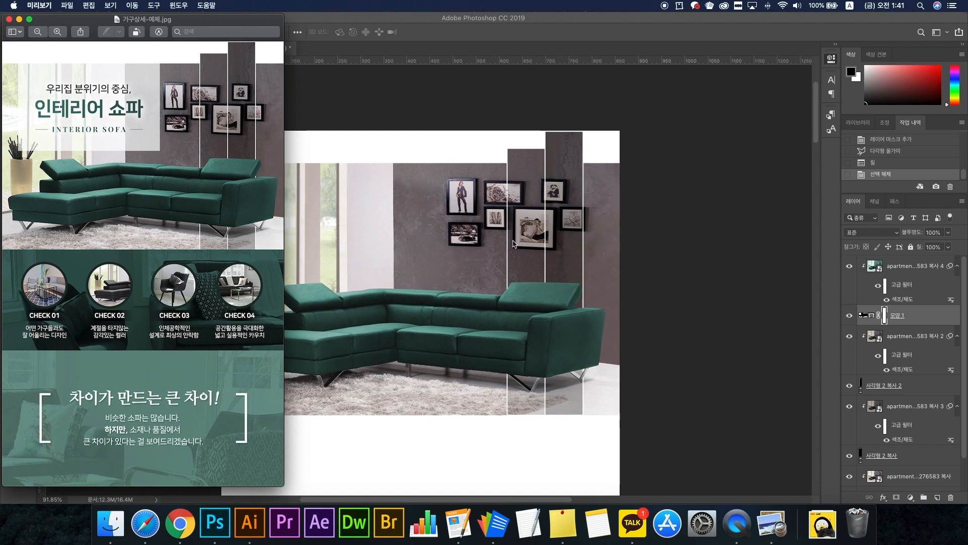
scroll(513, 258, "down", 3)
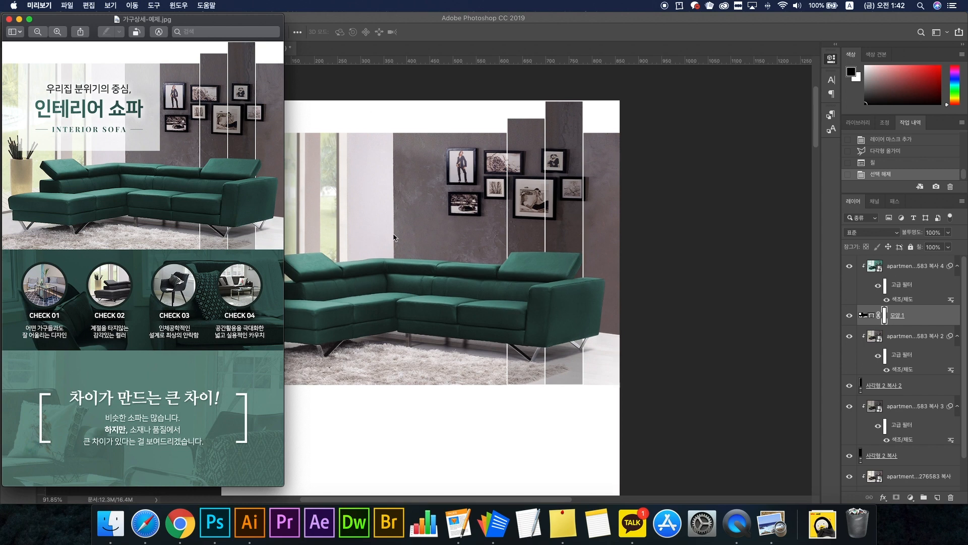
scroll(393, 234, "down", 1)
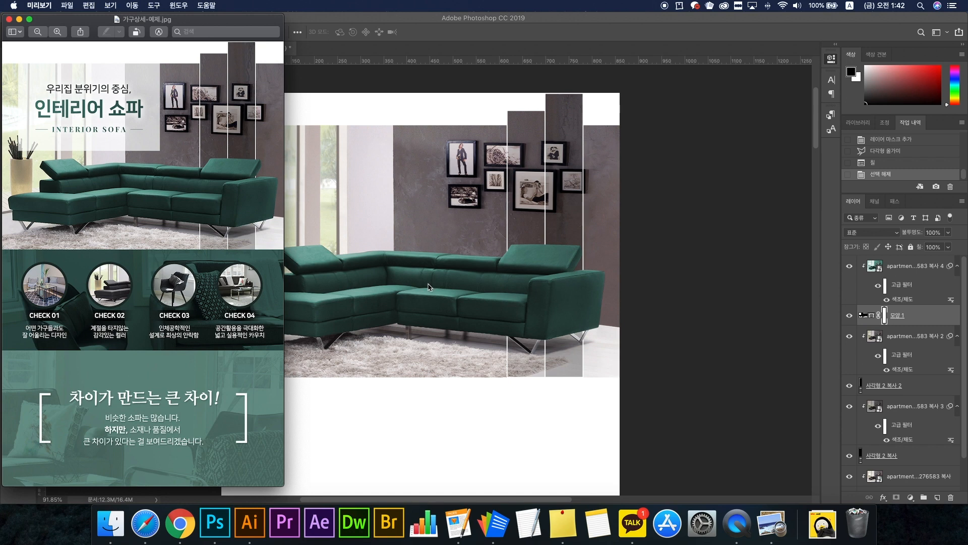
left_click(403, 205)
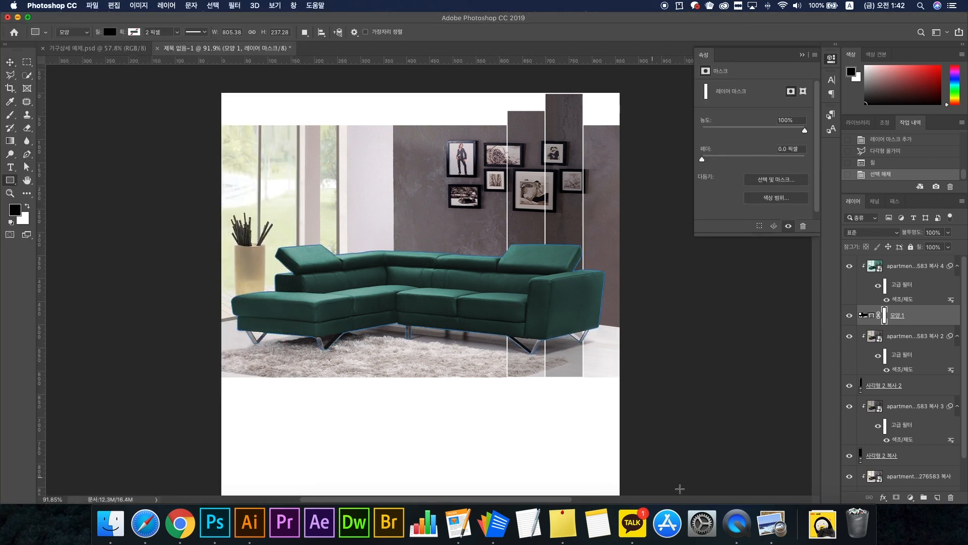
left_click(771, 525)
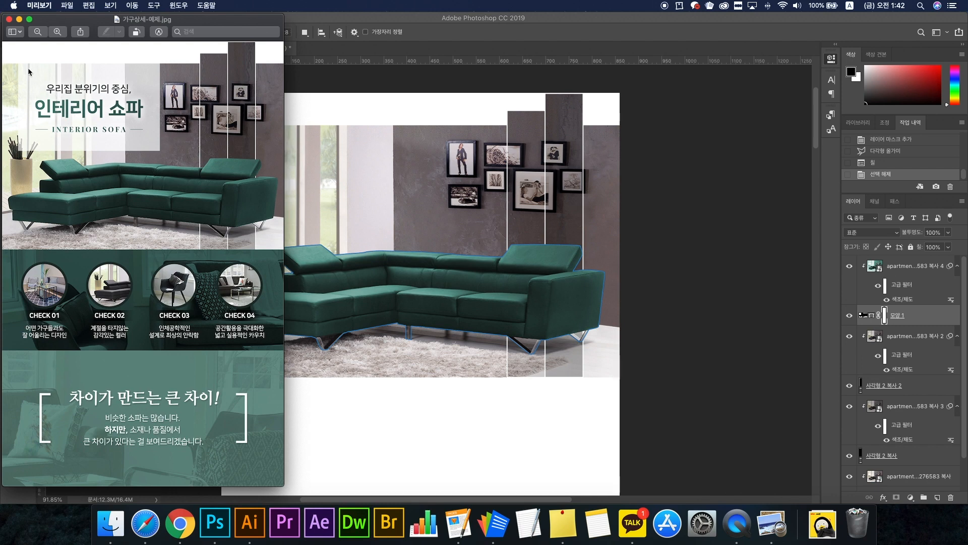
left_click(397, 137)
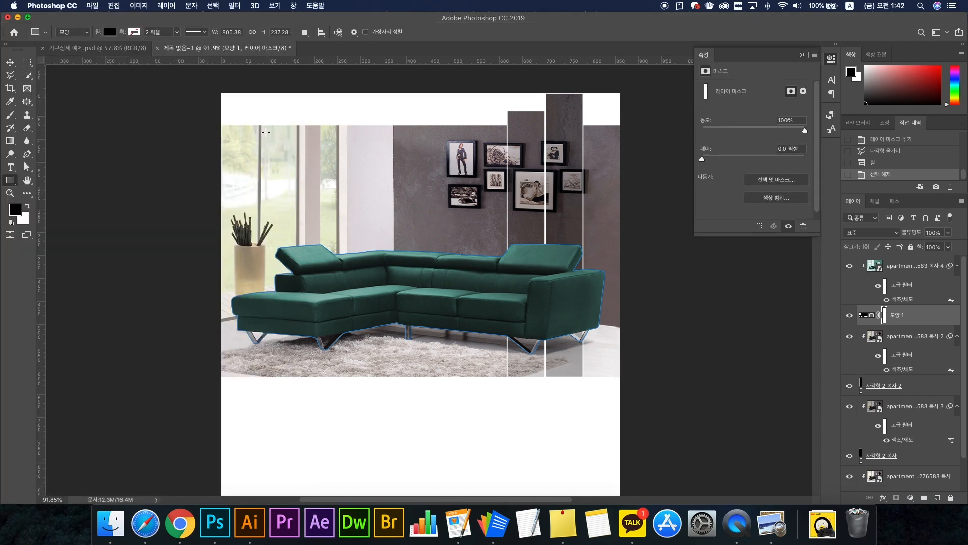
Draw a rectangle about 373 × 225 px over the windows above the sofa and fill it with white
mouse_move(246, 125)
left_mouse_down()
mouse_move(338, 169)
mouse_move(401, 231)
left_mouse_up()
key("super+z")
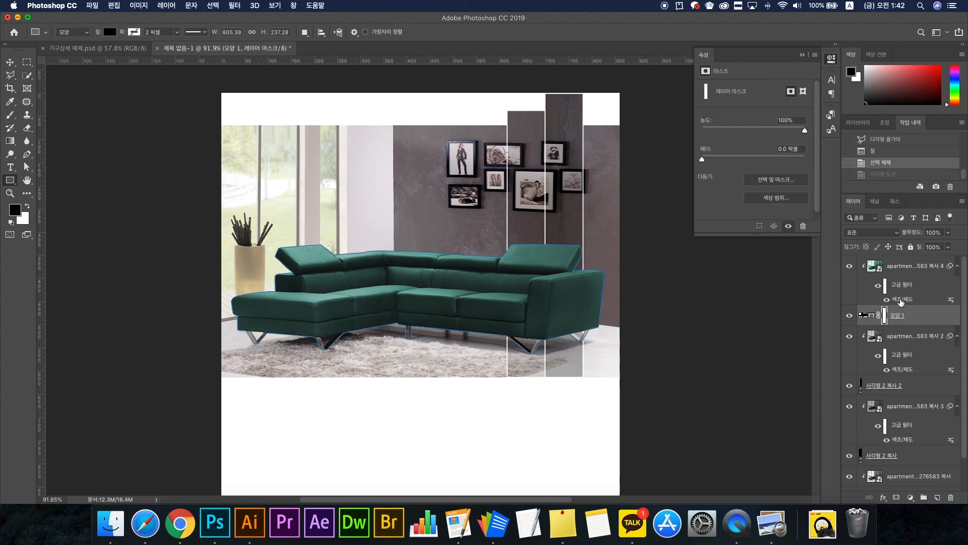
left_click_drag(254, 124, 426, 227)
left_click(706, 118)
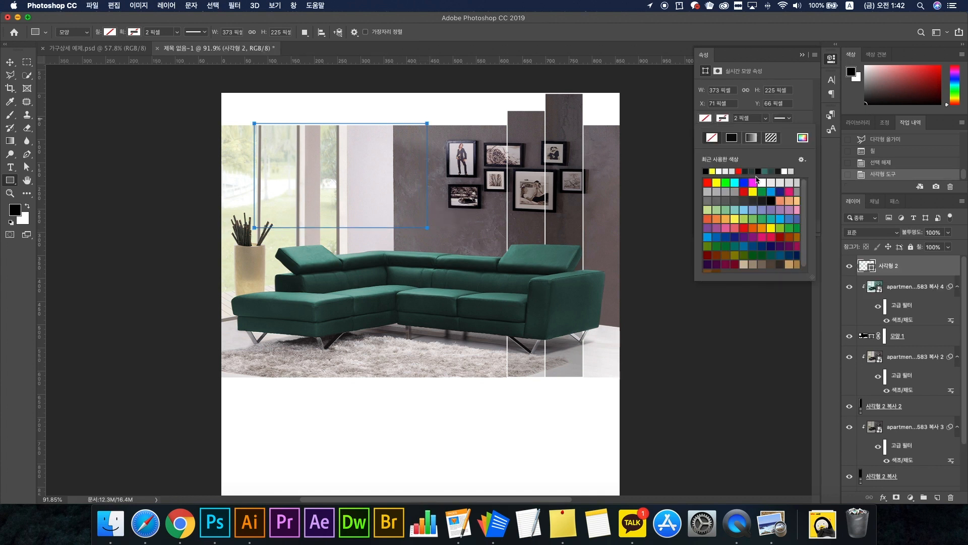
left_click(762, 180)
key("Return")
Lower the white rectangle's opacity to 57%, compare it with the reference image, and move it down to Y 70 px
key("v")
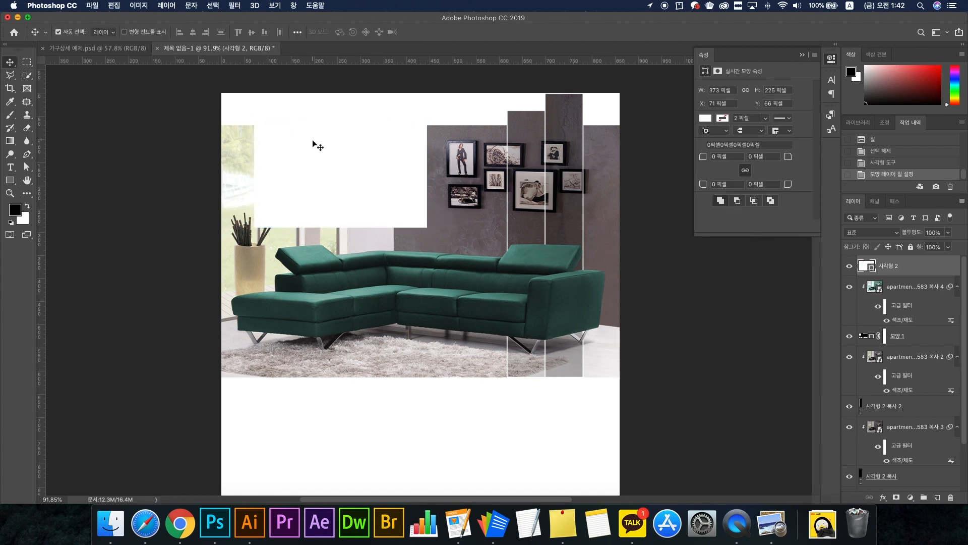
left_click(948, 232)
left_click_drag(933, 247, 928, 247)
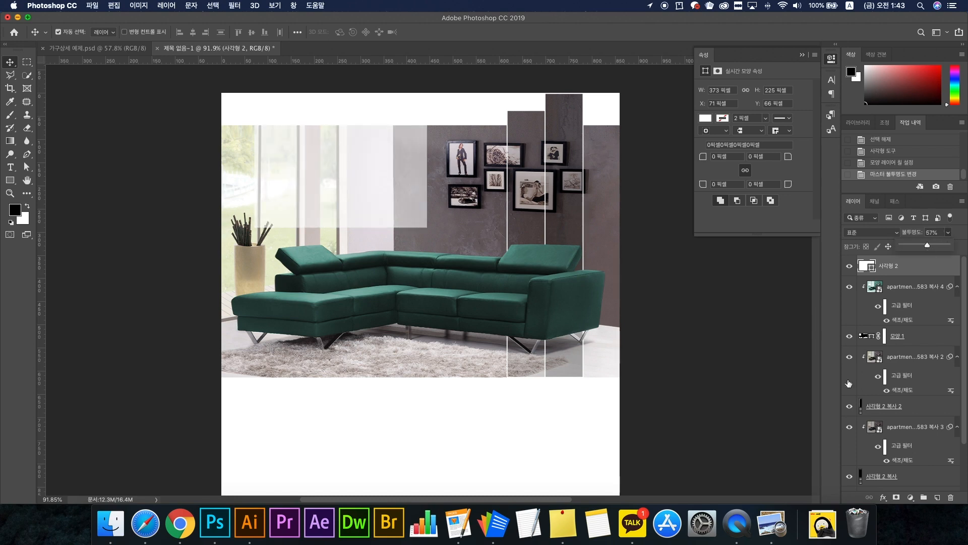
left_click(772, 522)
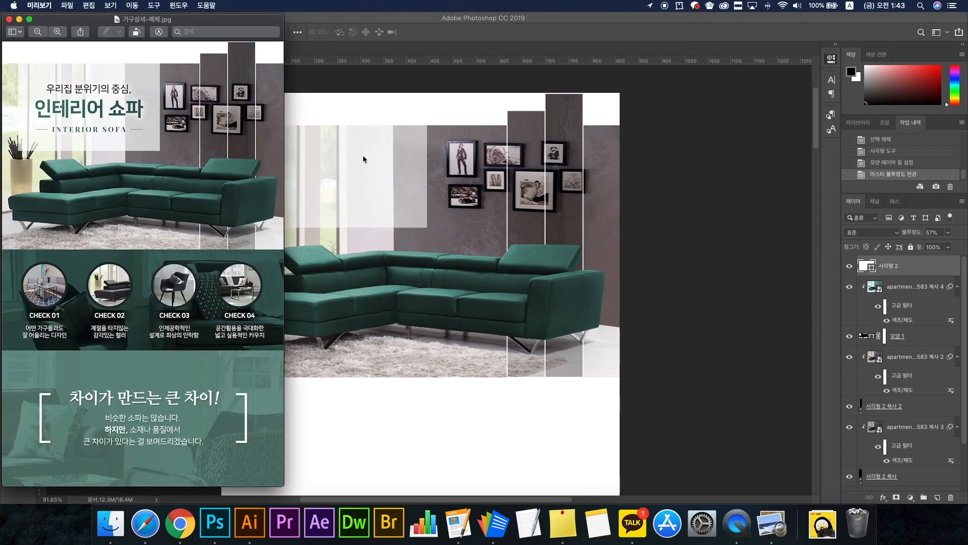
left_click(363, 156)
left_click_drag(363, 156, 363, 158)
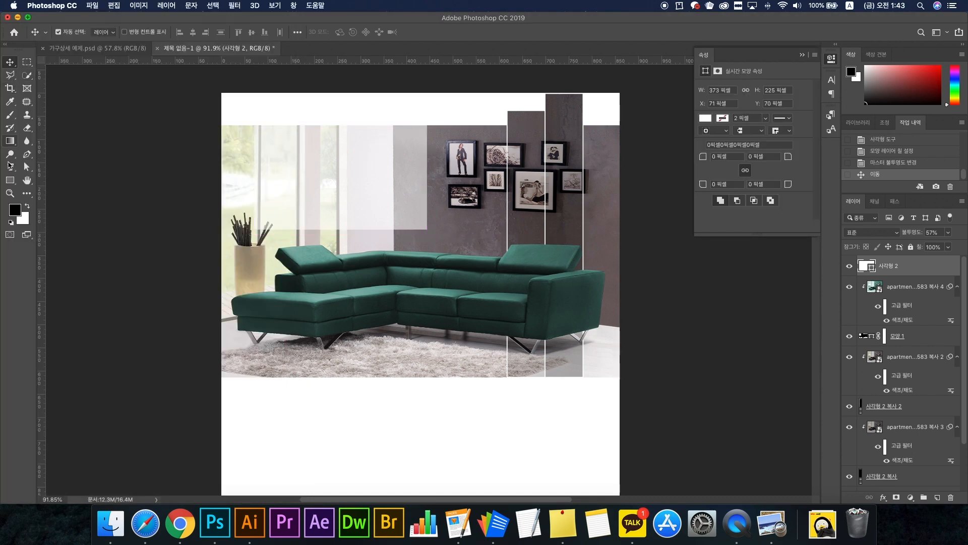
Switch to 가구상세 예제.psd and copy the headline text 우리집 분위기의 중심, 인테리어 쇼파
left_click(10, 167)
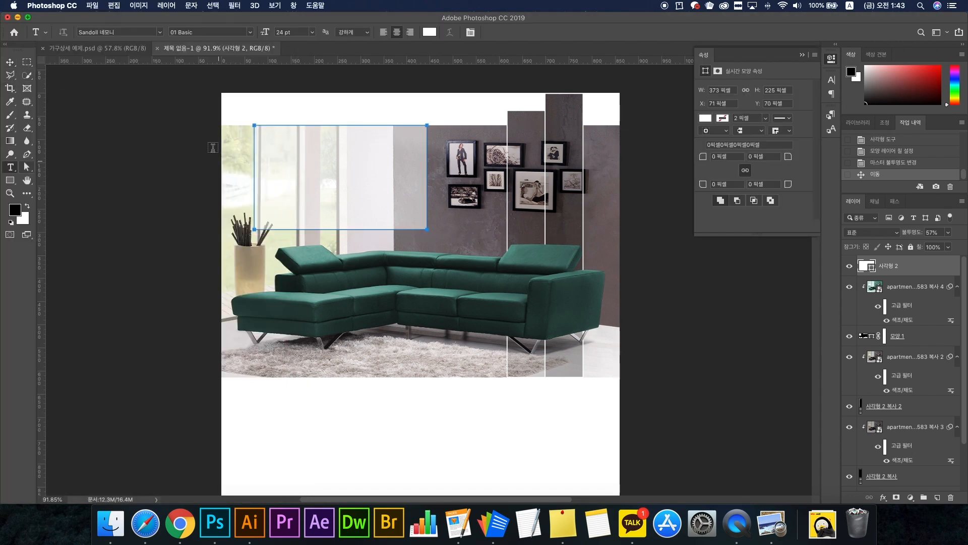
left_click(131, 49)
scroll(333, 92, "up", 2)
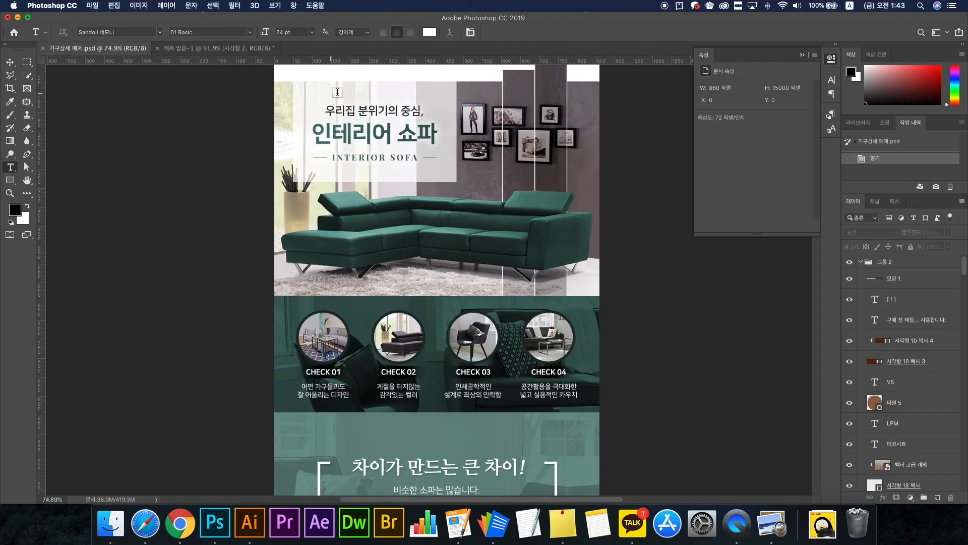
scroll(338, 92, "up", 4)
triple_click(380, 216)
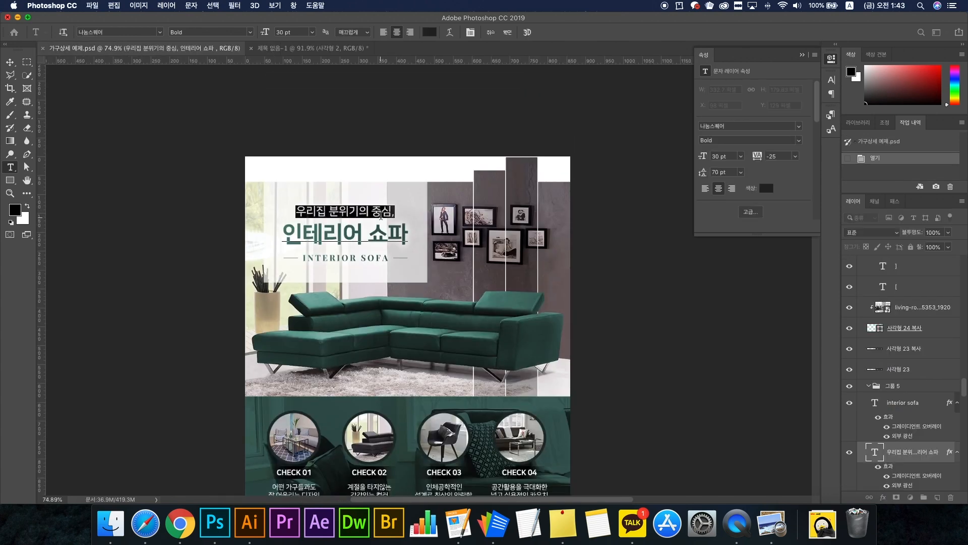
left_click(368, 215)
triple_click(307, 212)
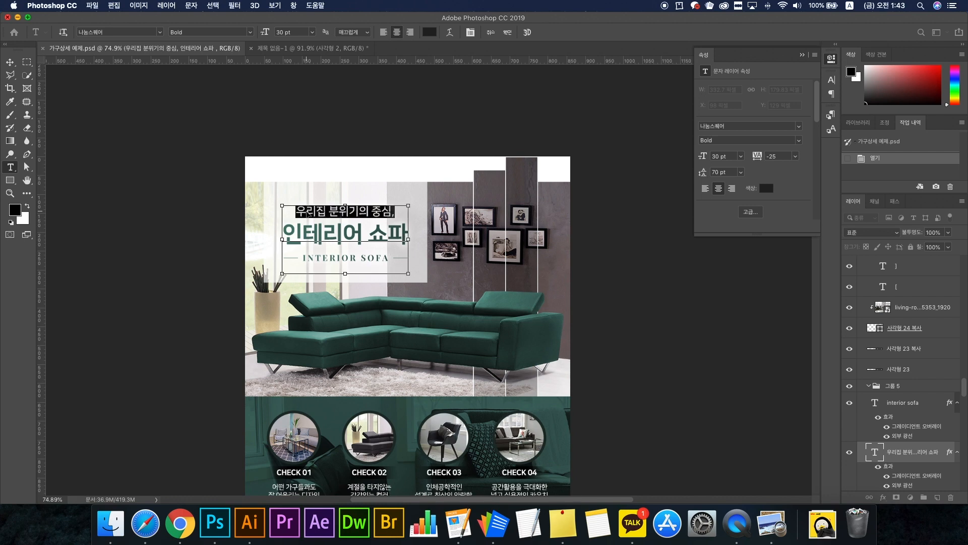
key("ctrl+a")
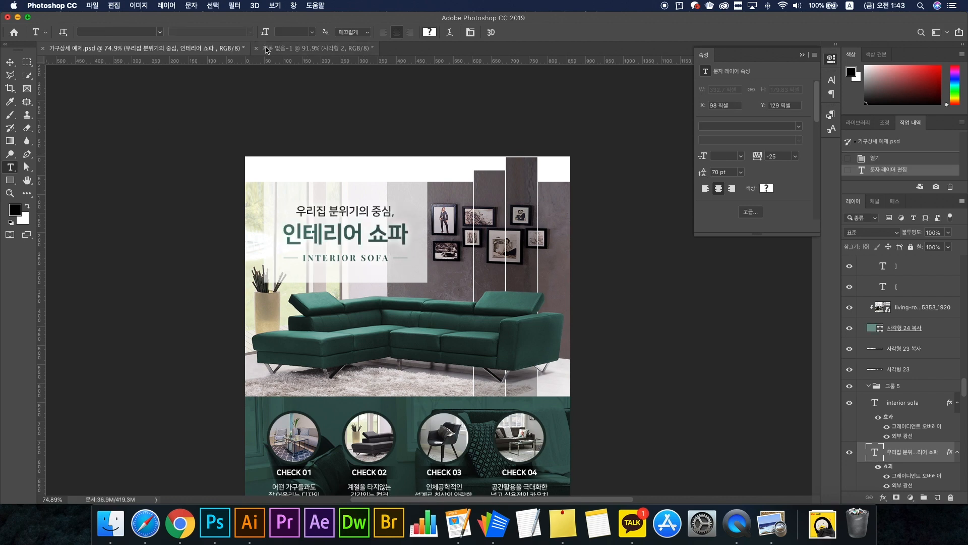
Paste the headline as a new text layer in the 제목 없음-1 document and move it onto the translucent white panel
left_click(313, 48)
left_click(314, 270)
type("우리집 분위기의 중심 인테리어 쇼파")
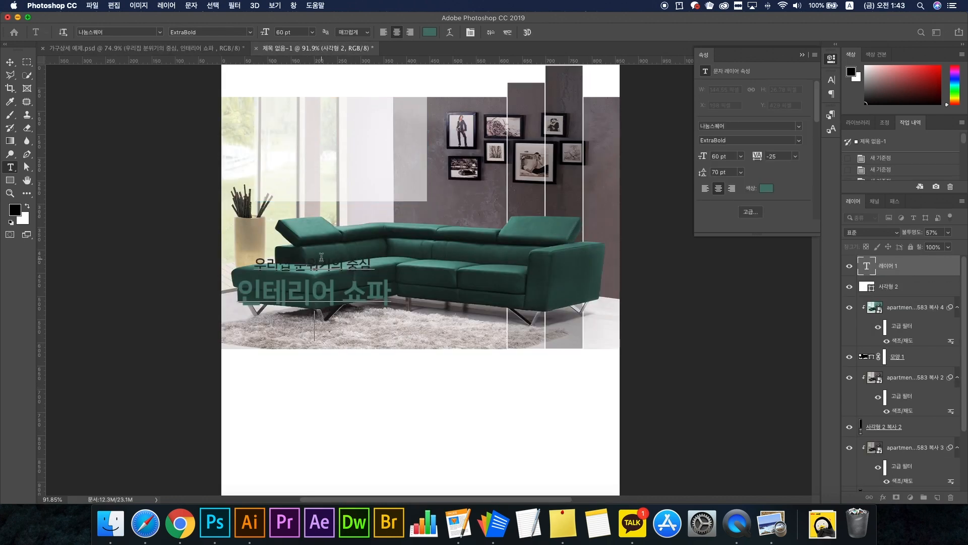
key("super+Return")
key("v")
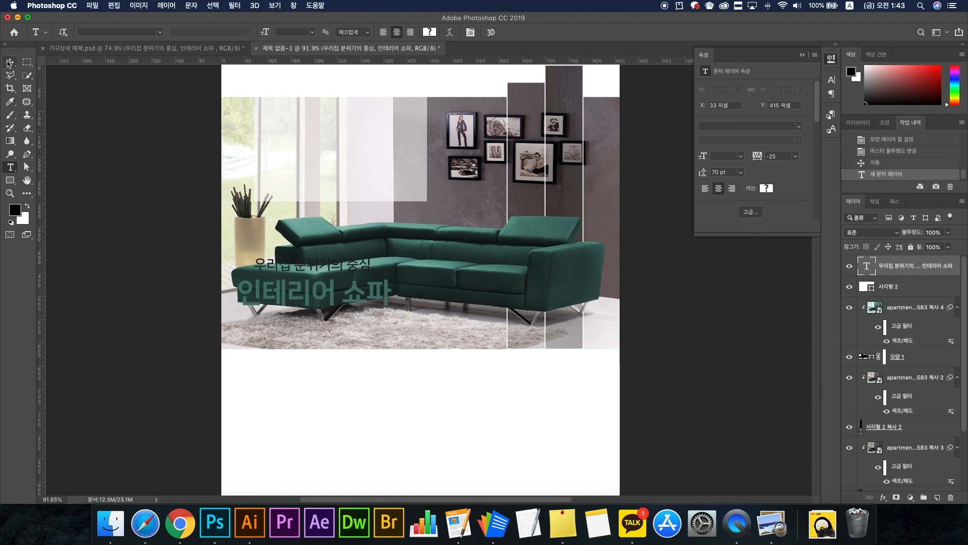
left_click_drag(307, 265, 333, 129)
scroll(413, 193, "up", 3)
Widen the translucent white panel symmetrically to 417 px so it extends further beyond both sides of the headline
left_click(412, 194)
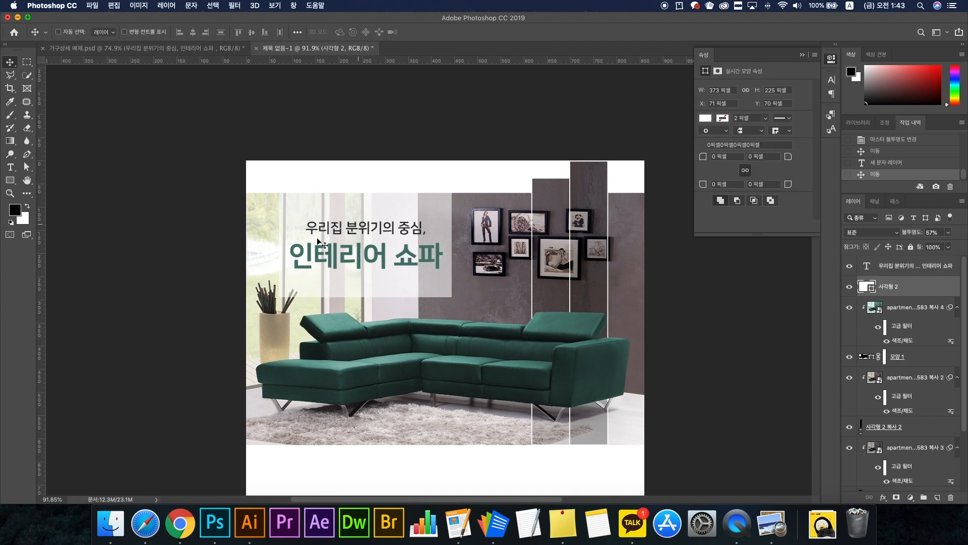
key("super+t")
left_click_drag(279, 246, 269, 246)
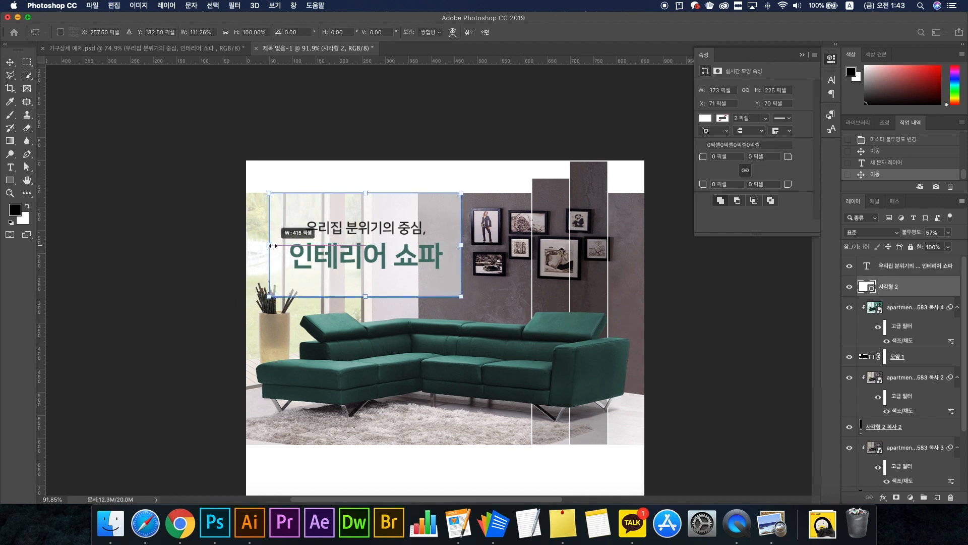
key("Return")
Center the headline text horizontally and vertically on the white panel and move it up to Y 120 px
left_click_drag(368, 258, 368, 253)
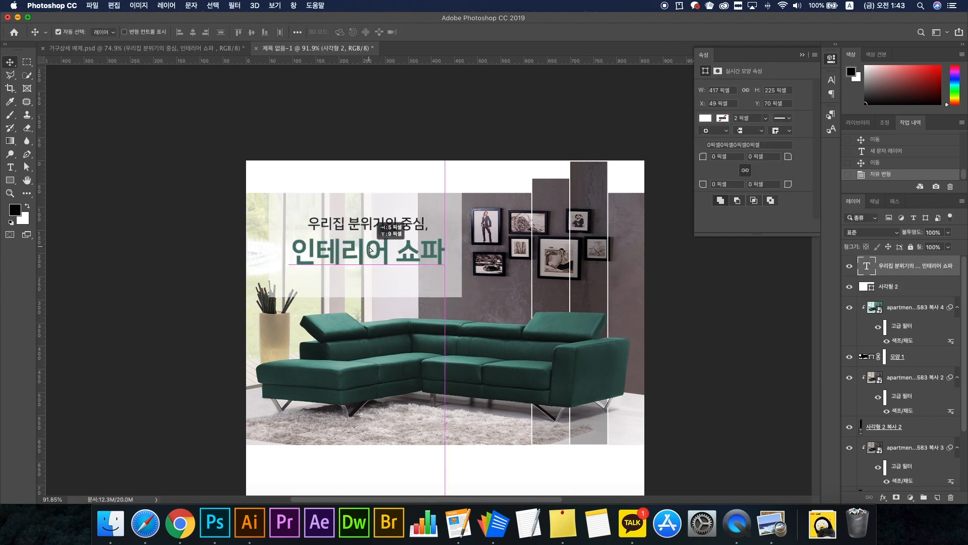
left_click(393, 277, "shift")
left_click(253, 32)
left_click(251, 32)
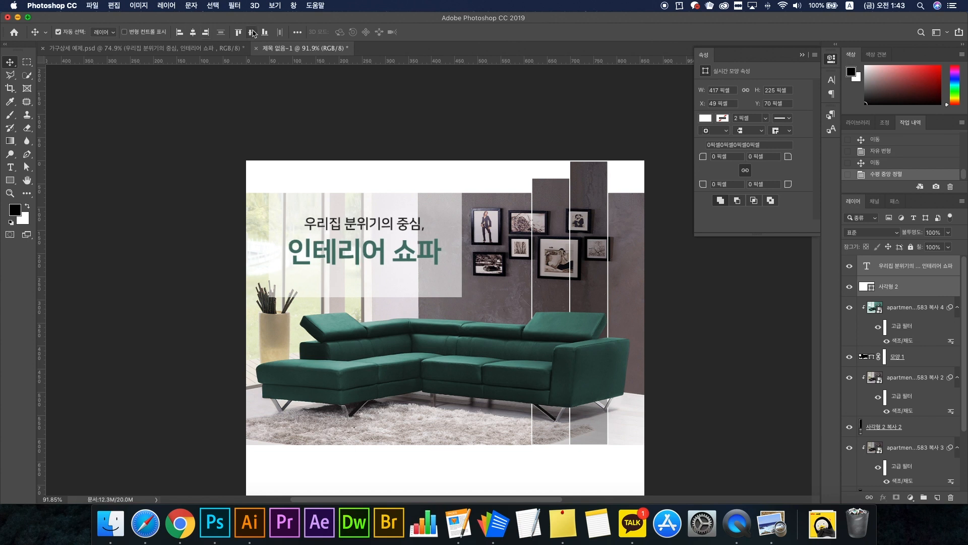
left_click_drag(387, 226, 383, 220)
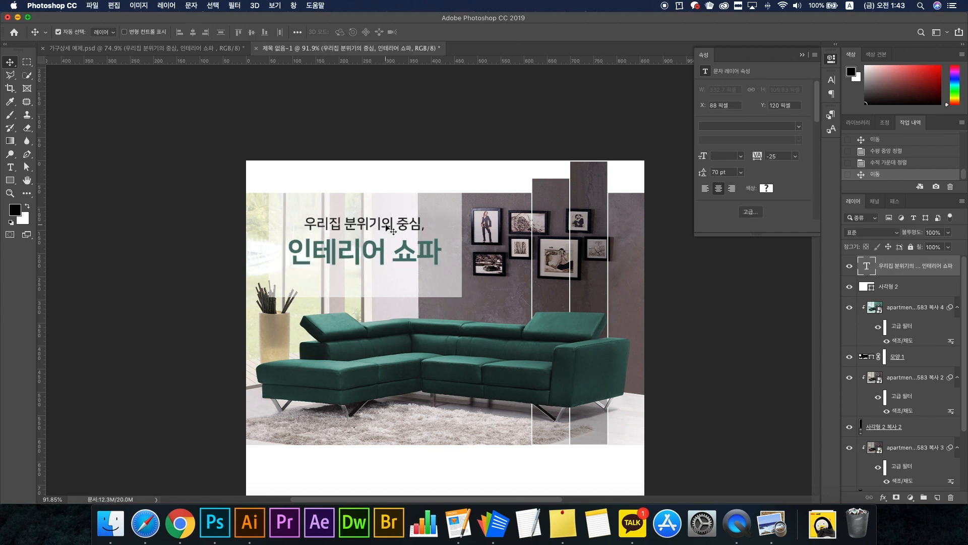
Check the font settings of both headline lines and move the headline text up to Y 111 px
triple_click(387, 225)
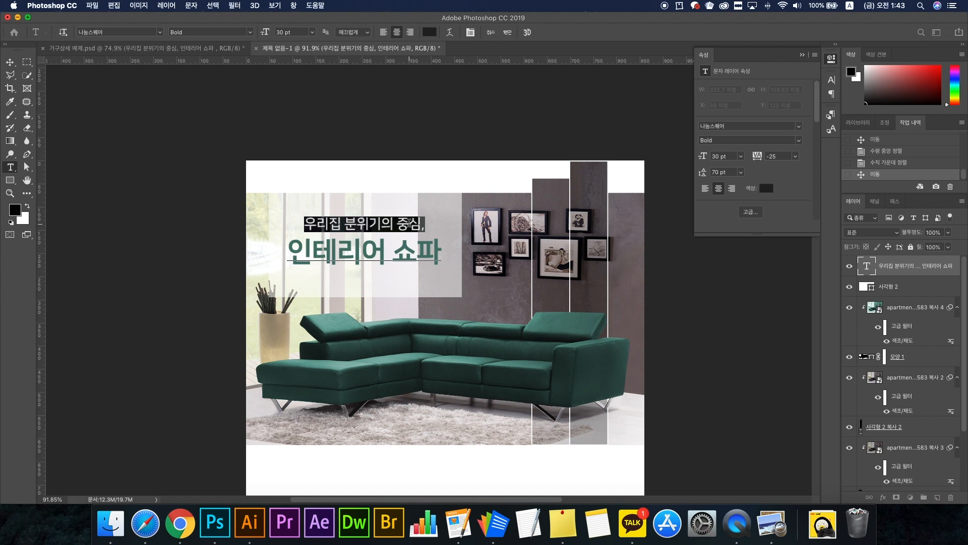
left_click(392, 221)
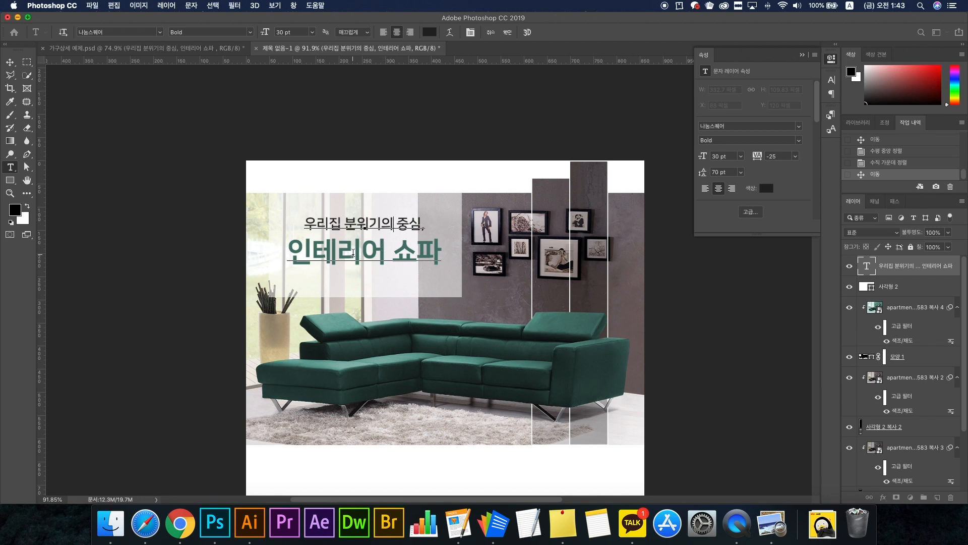
left_click(353, 253)
left_click_drag(440, 252, 277, 249)
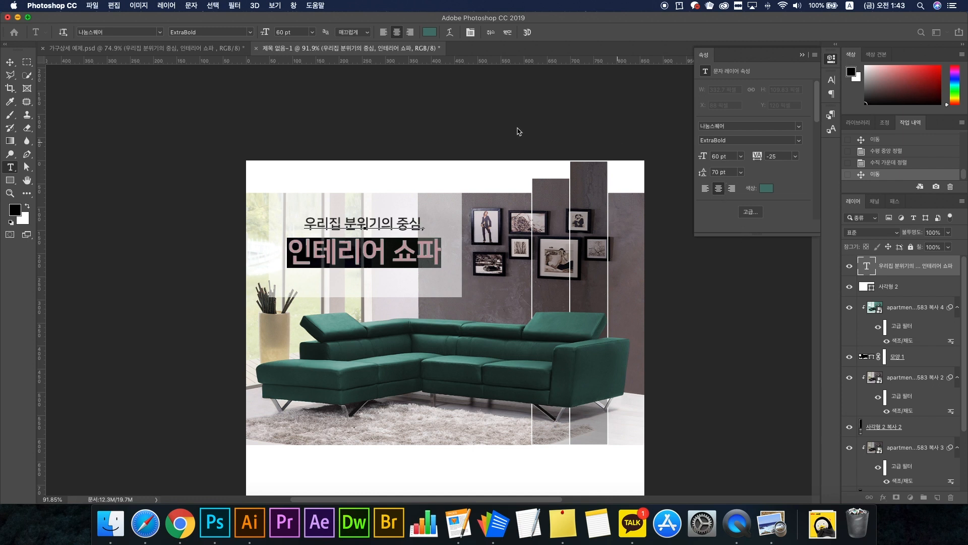
left_click(9, 62)
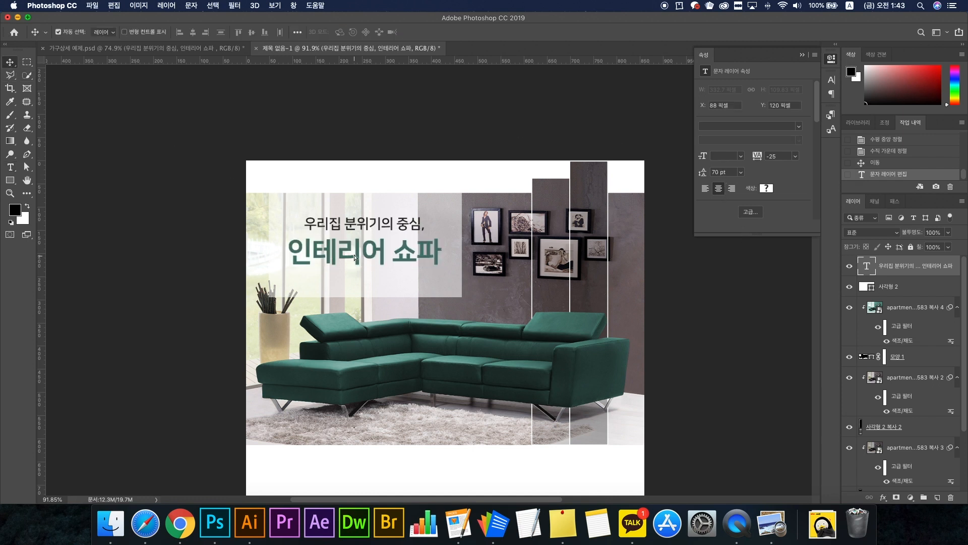
left_click_drag(355, 261, 409, 257)
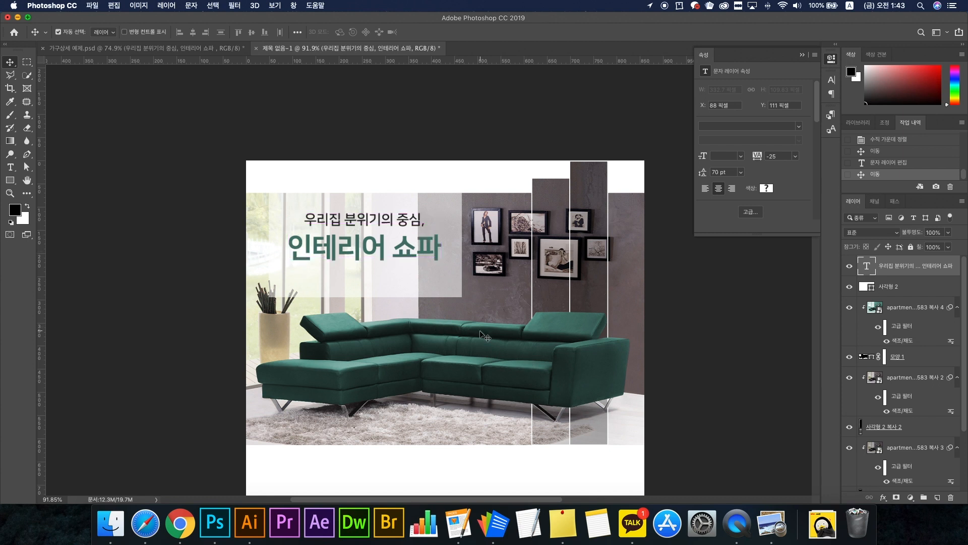
double_click(398, 247)
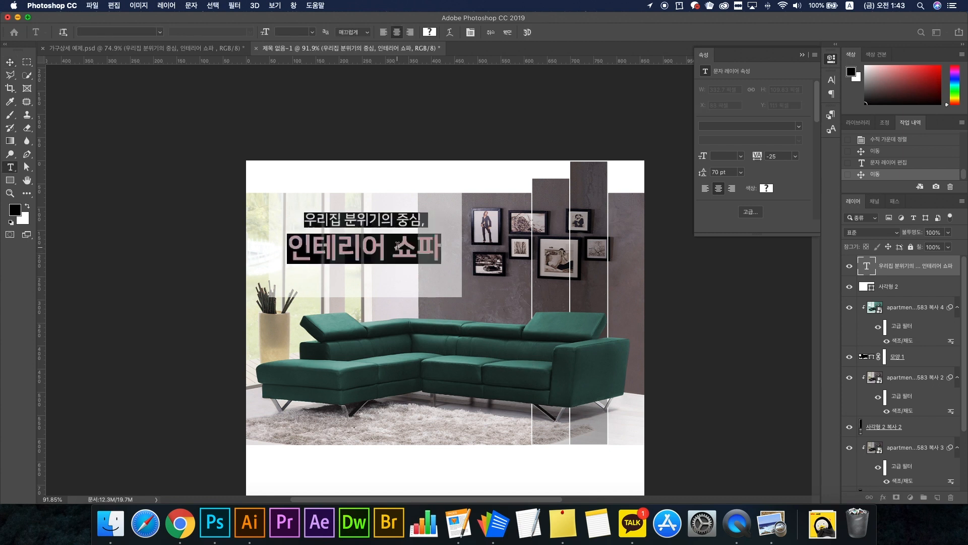
double_click(398, 247)
left_click(398, 246)
left_click(398, 247)
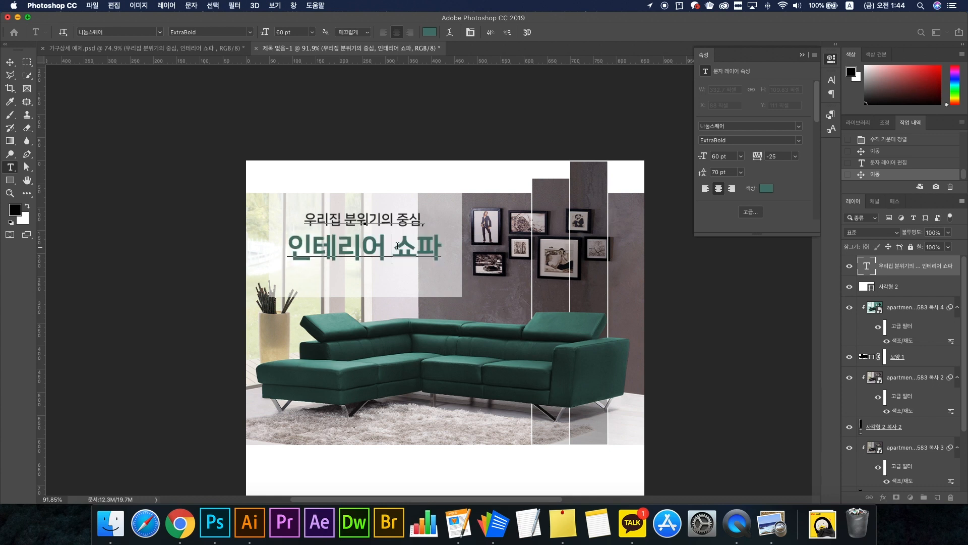
key("Escape")
key("v")
double_click(398, 250)
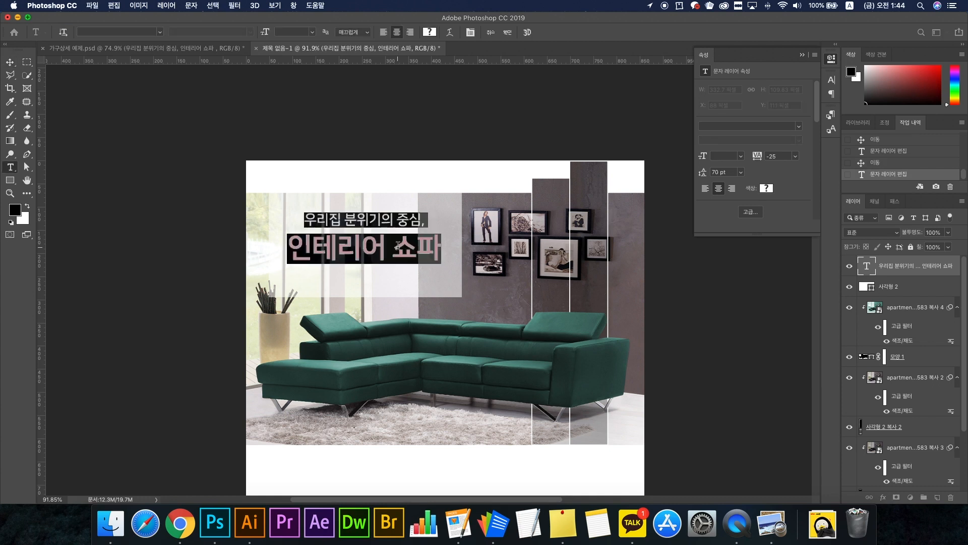
double_click(398, 250)
left_click(398, 250)
key("Escape")
key("v")
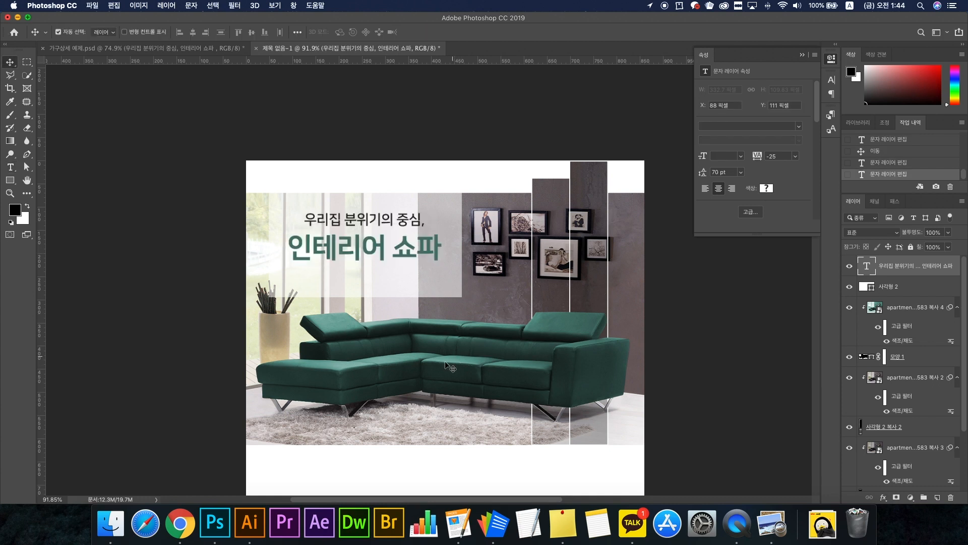
Try black and 111111 as the color of the line 우리집 분위기의 중심, and settle on 222222
double_click(424, 226)
triple_click(410, 220)
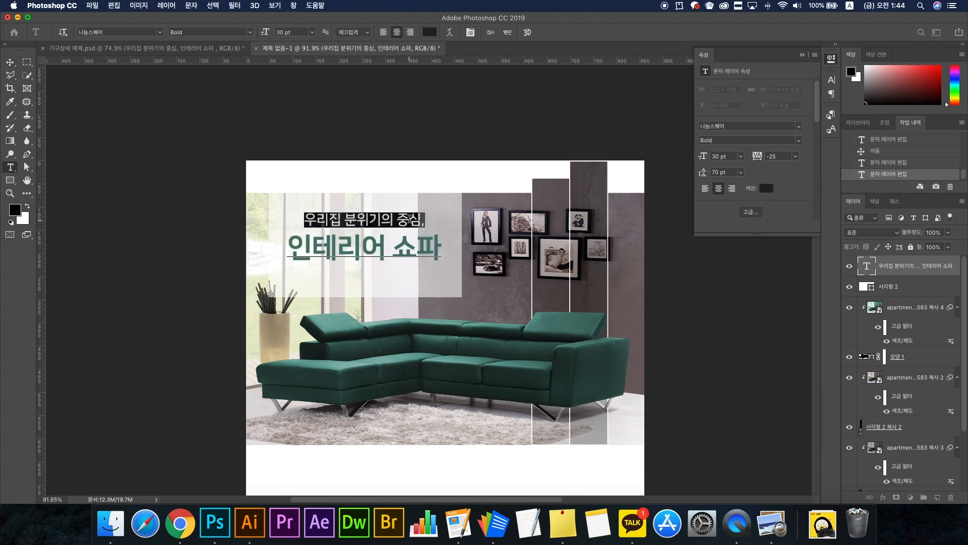
left_click(766, 188)
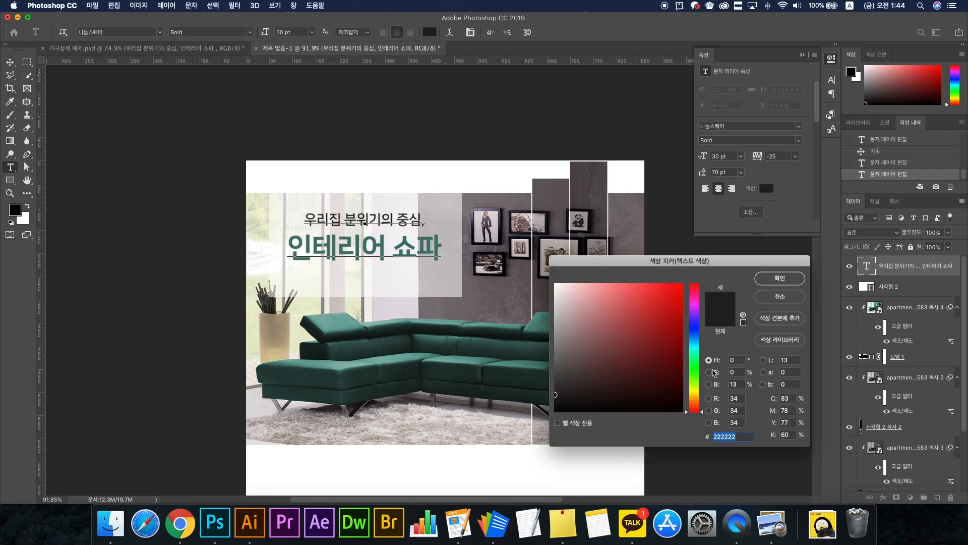
left_click(683, 411)
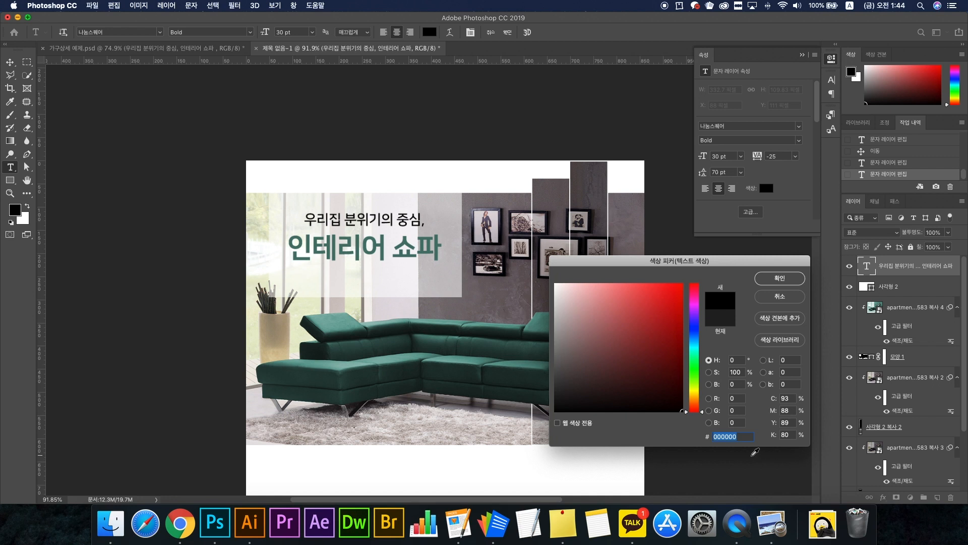
type("11111")
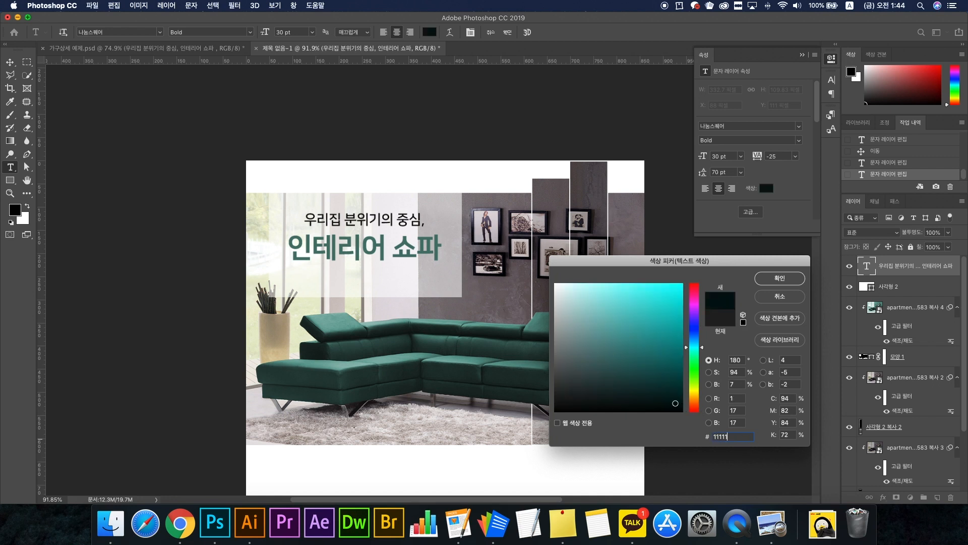
type("1")
left_click_drag(732, 437, 689, 431)
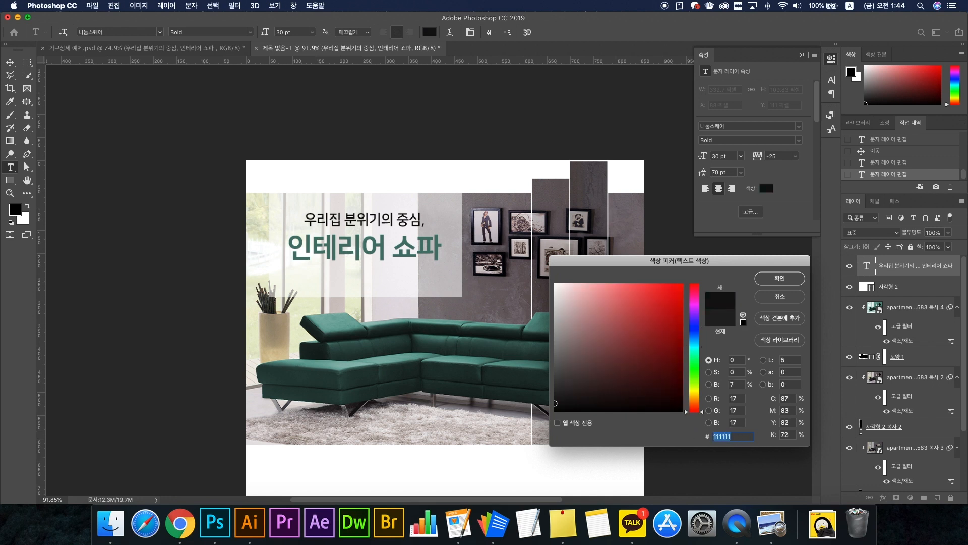
type("222222")
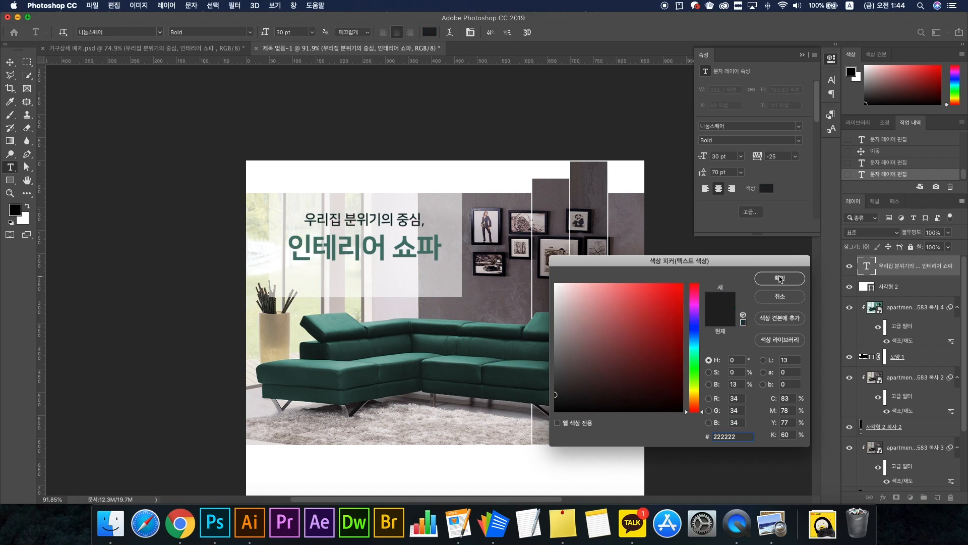
left_click(780, 278)
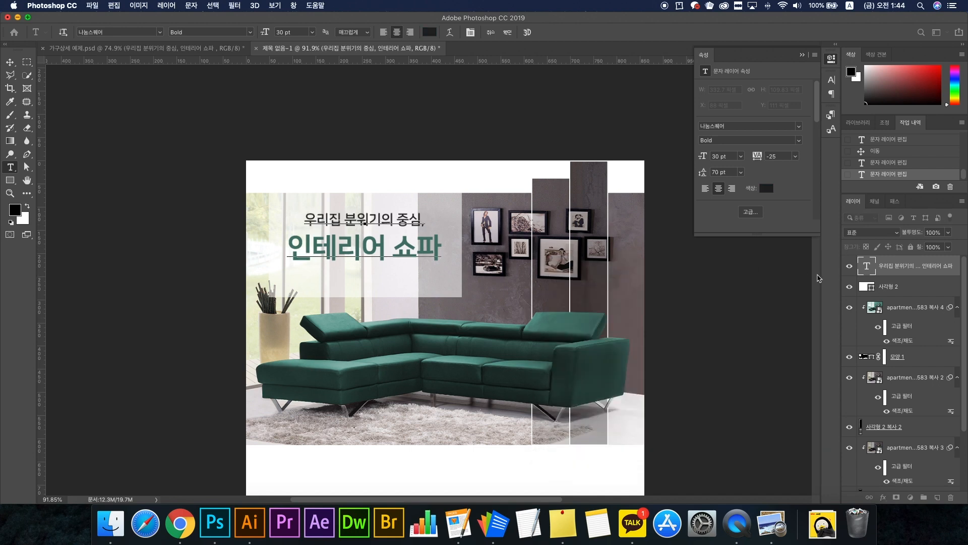
key("ctrl+Return")
key("v")
Duplicate the headline text layer downward and delete 인테리어 쇼파 from the original so it keeps only 우리집 분위기의 중심,
scroll(374, 234, "up", 5)
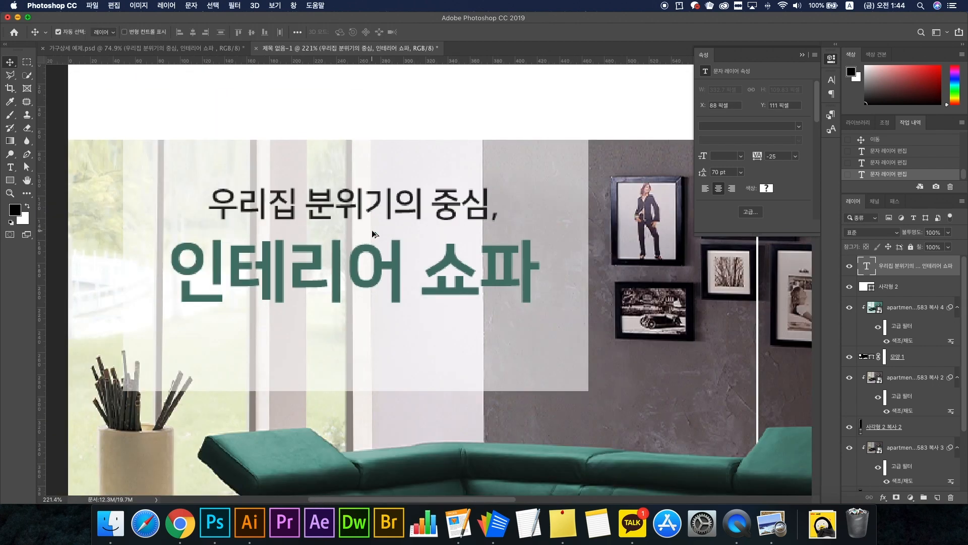
scroll(372, 233, "down", 3)
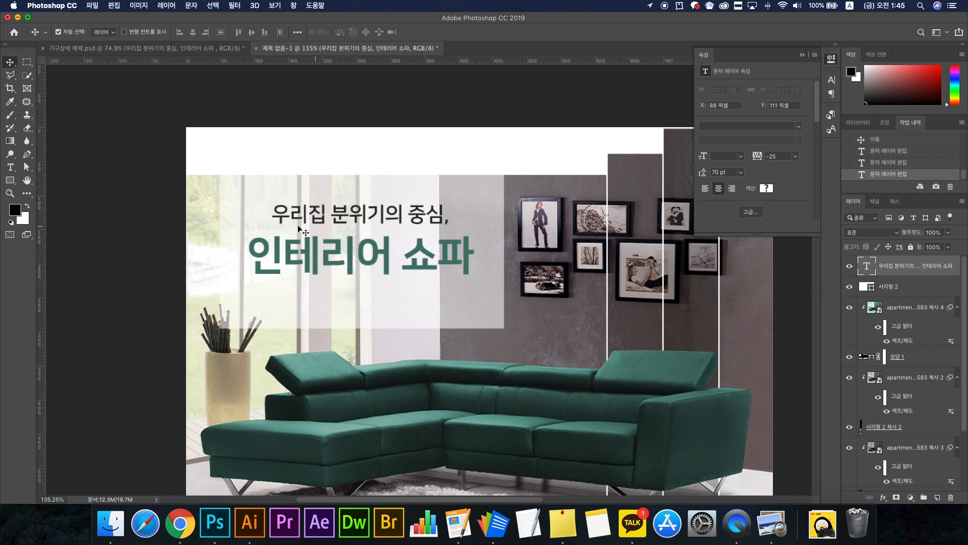
scroll(361, 234, "down", 2)
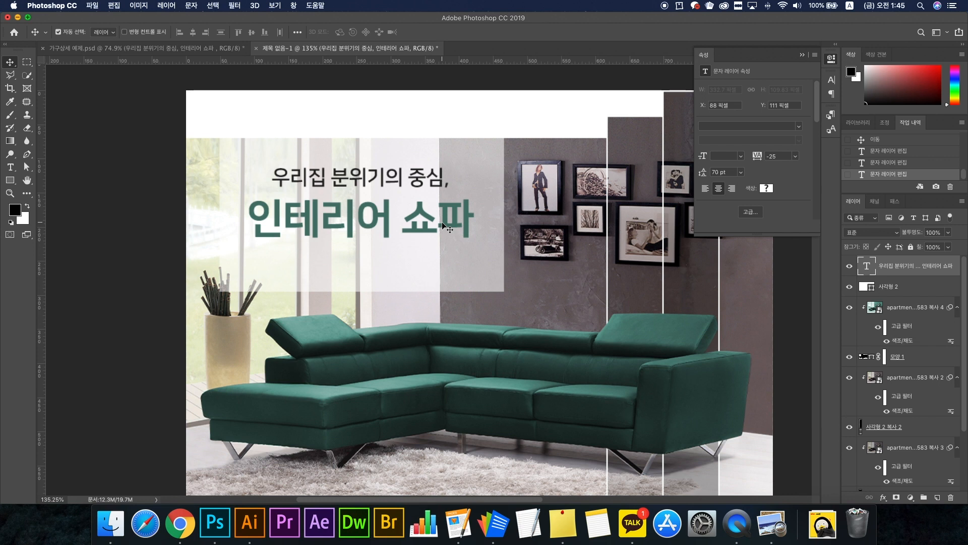
left_click_drag(458, 210, 458, 253)
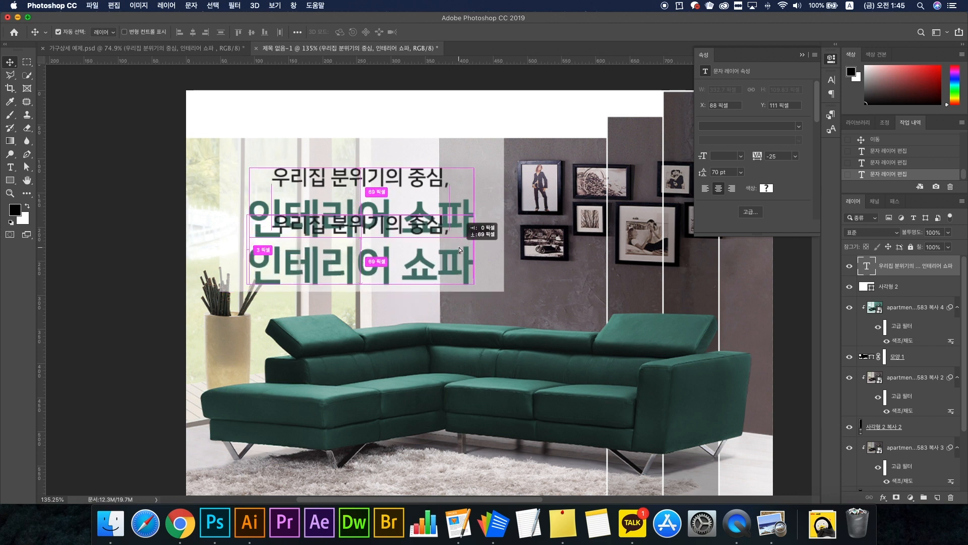
double_click(448, 174)
left_click_drag(448, 174, 473, 227)
key("BackSpace")
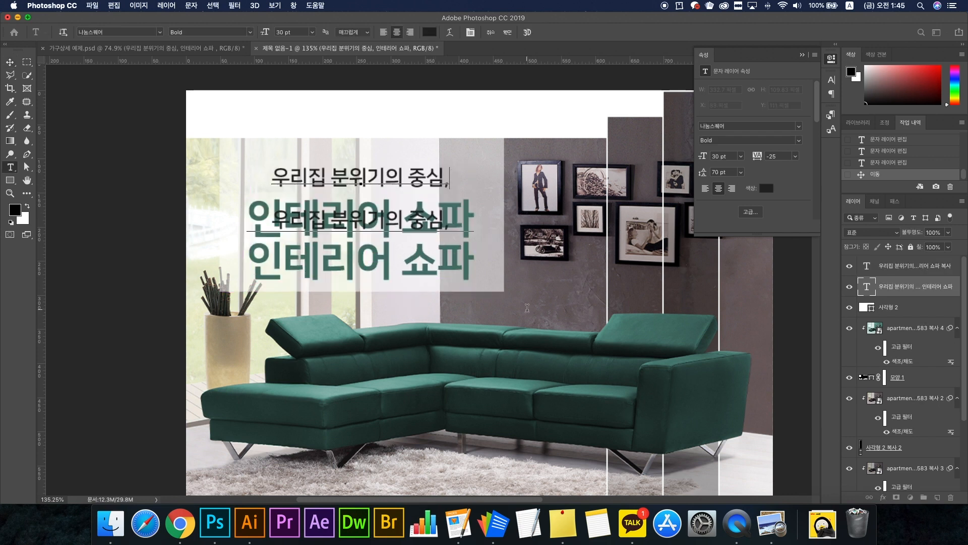
key("super+Return")
Reduce the duplicated text layer to 인테리어 쇼파 and place it directly beneath the line 우리집 분위기의 중심,
left_click(311, 244)
key("super+a")
left_click(247, 263, "shift")
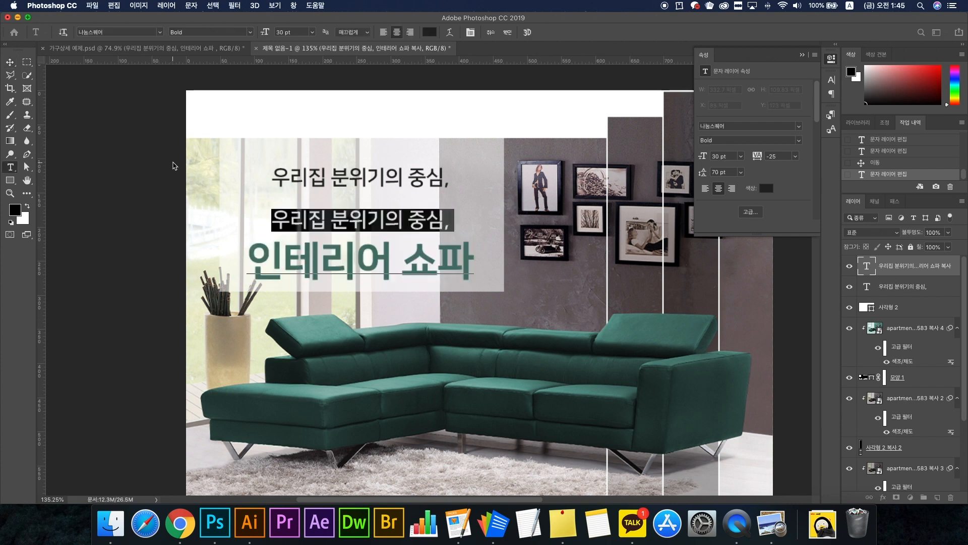
key("BackSpace")
key("super+Return")
left_click_drag(338, 217, 341, 223)
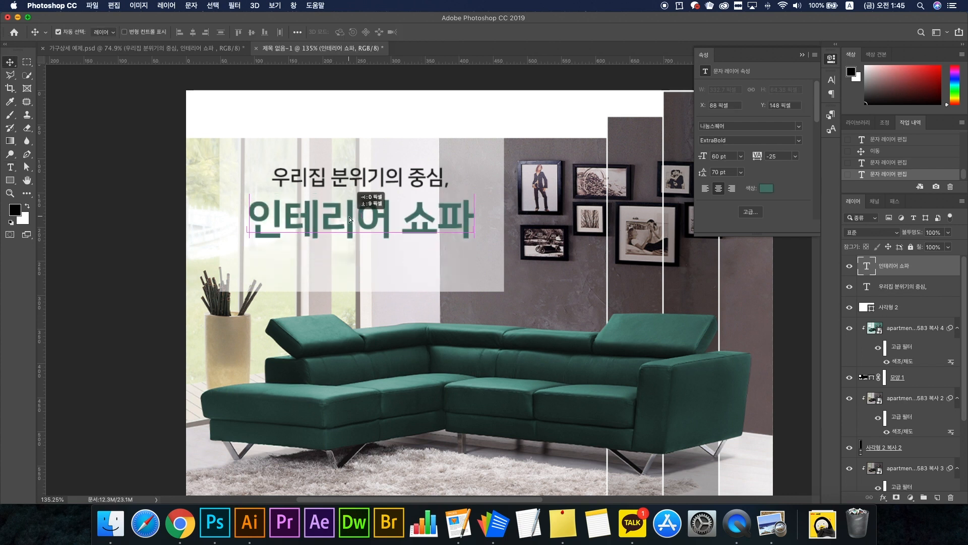
Add a Gradient Overlay effect to the 인테리어 쇼파 text layer and keep the text in view for previewing
left_click(456, 179)
left_click(441, 221)
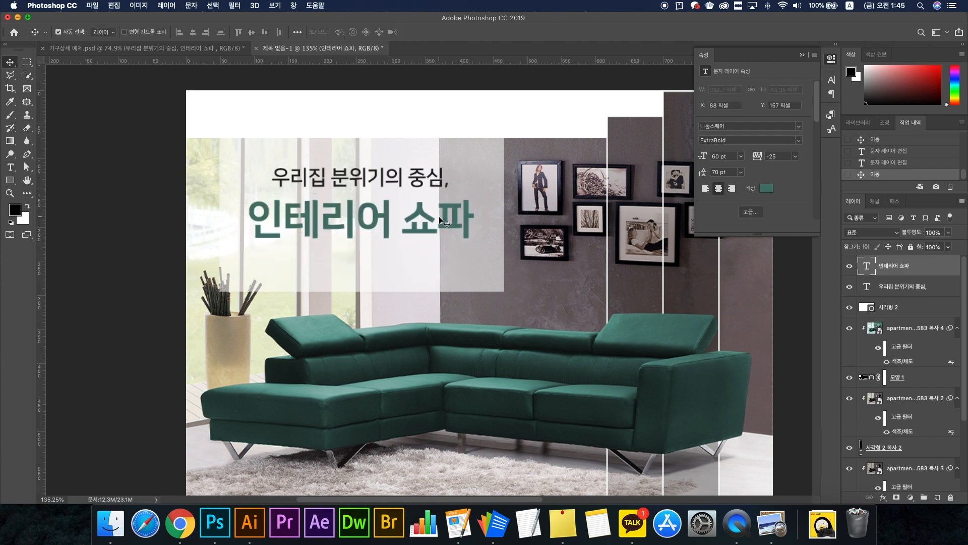
left_click(885, 498)
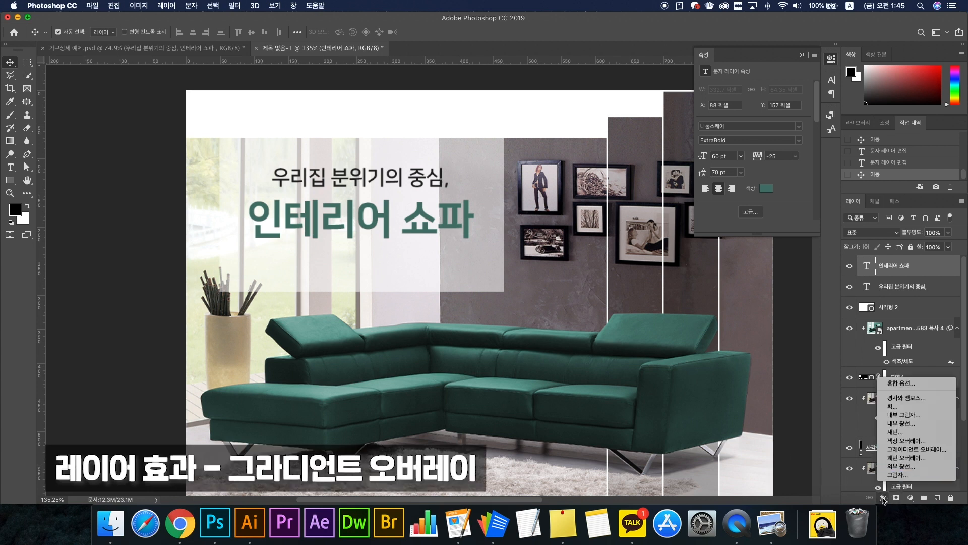
left_click(898, 451)
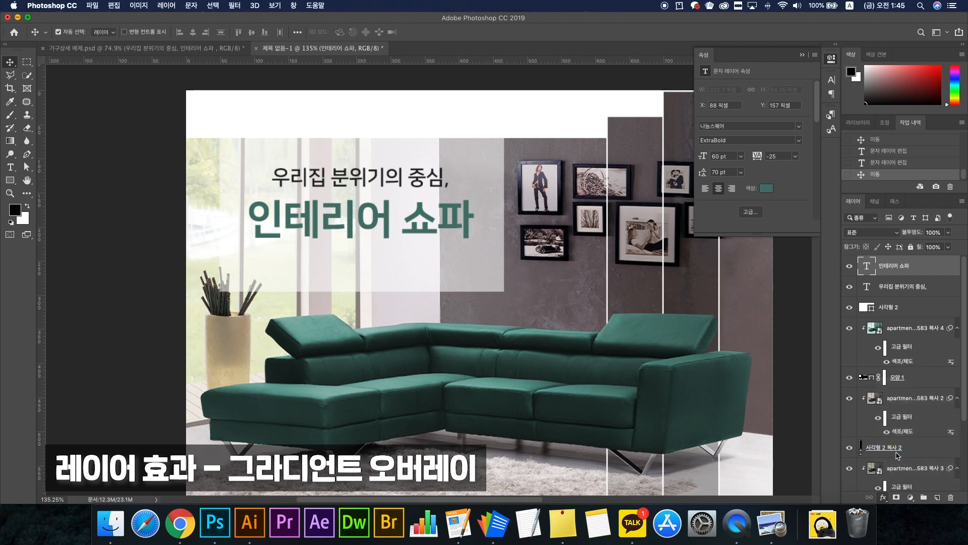
left_click_drag(732, 283, 657, 206)
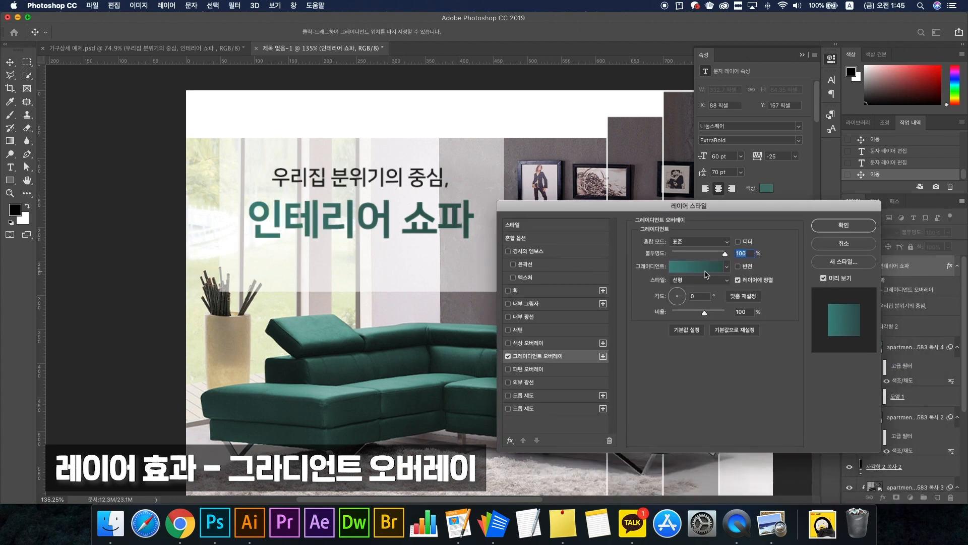
Edit the overlay's gradient, try the preset 빨강, 녹색, and settle on the preset 전경색에서 배경색으로
left_click(707, 270)
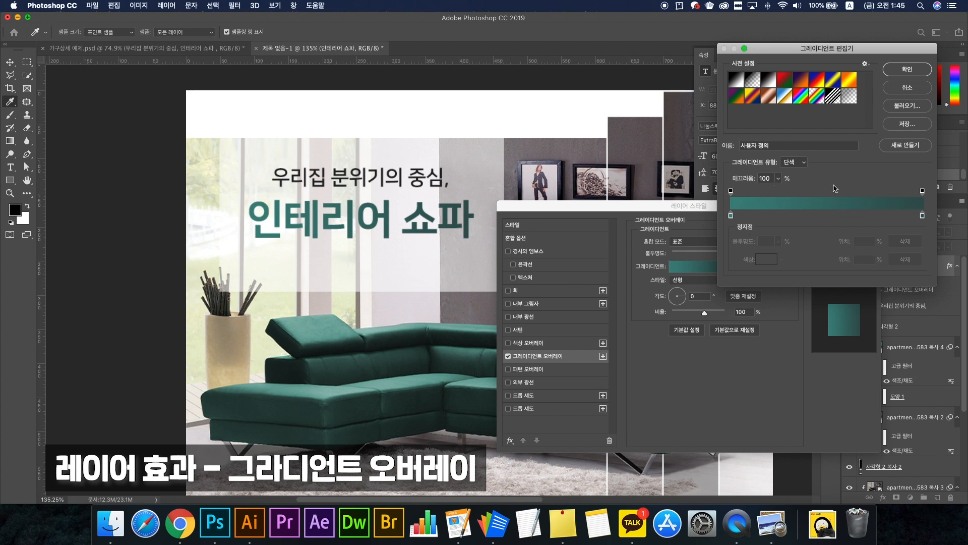
left_click(784, 78)
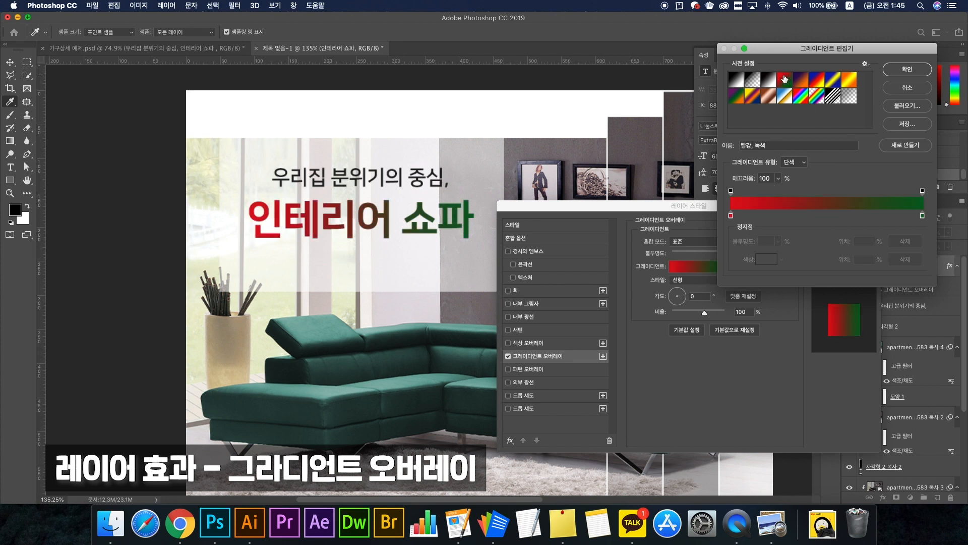
left_click(736, 79)
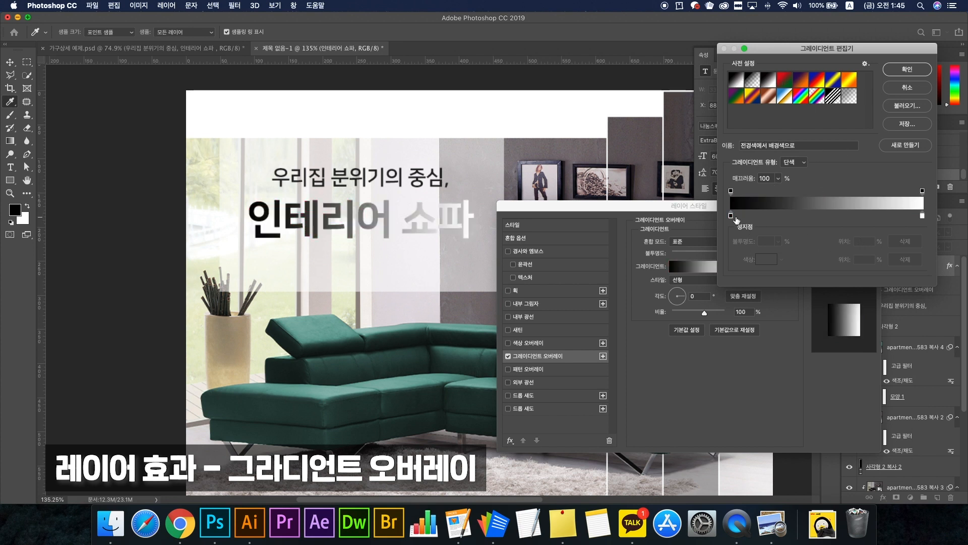
Sample the sofa's green for the gradient's starting color stop and adjust it to the darker shade 417b70
left_click(731, 216)
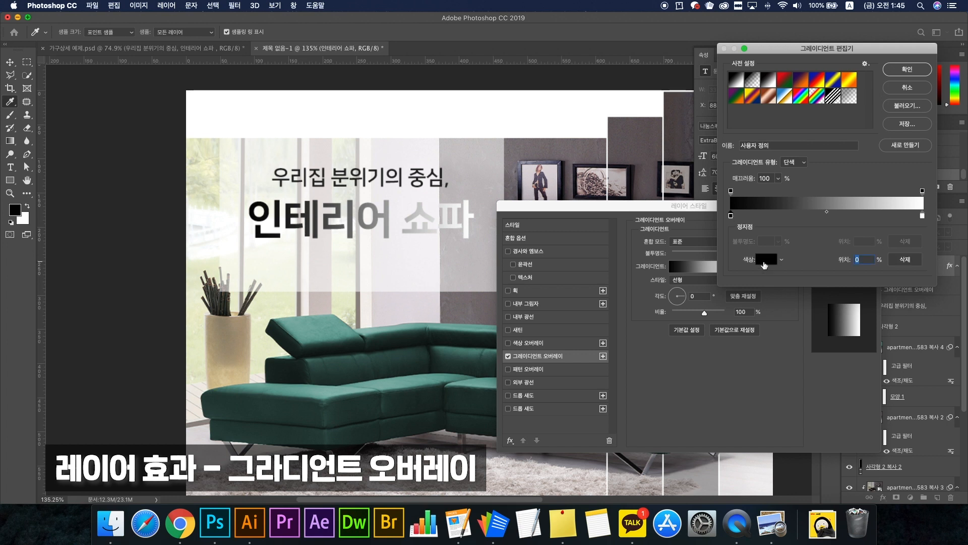
left_click(766, 259)
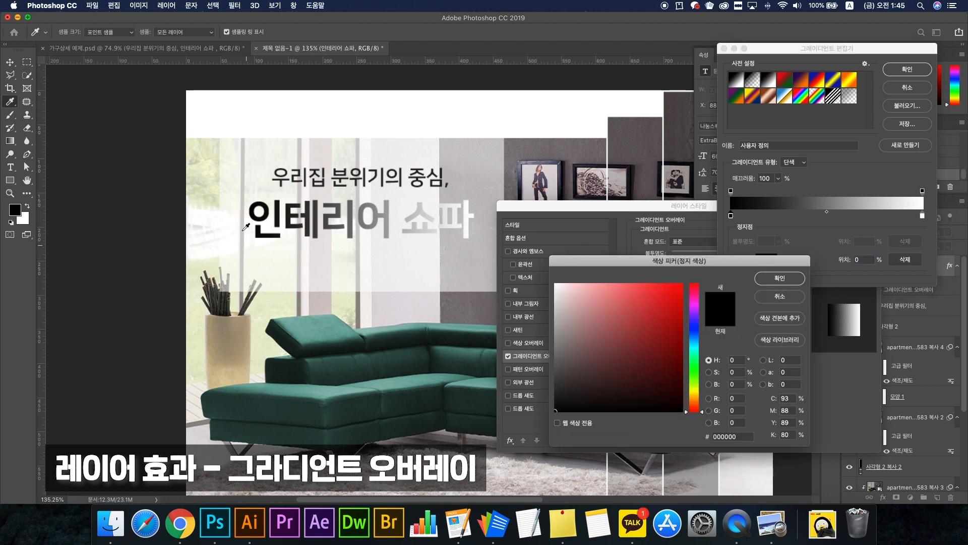
left_click(325, 330)
left_click_drag(326, 330, 334, 347)
left_click(323, 336)
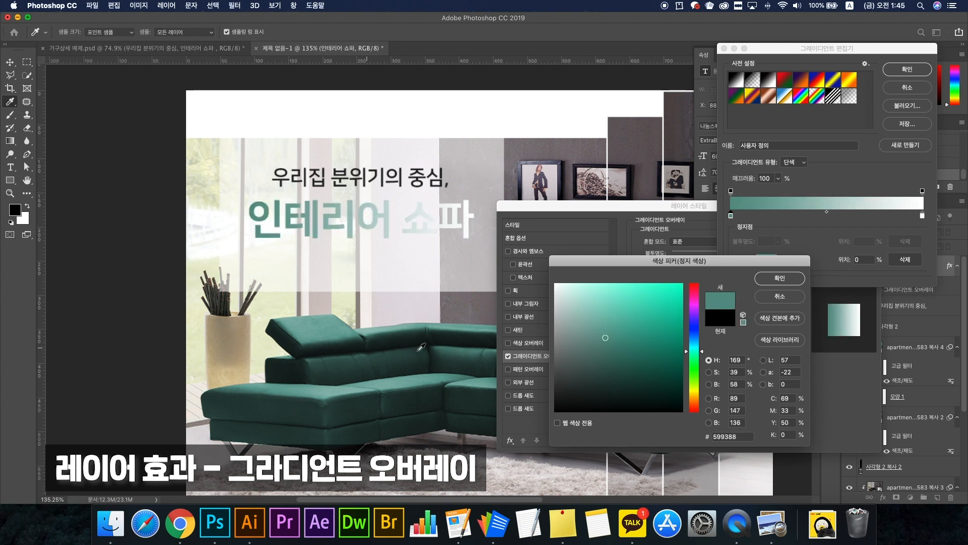
left_click(612, 349)
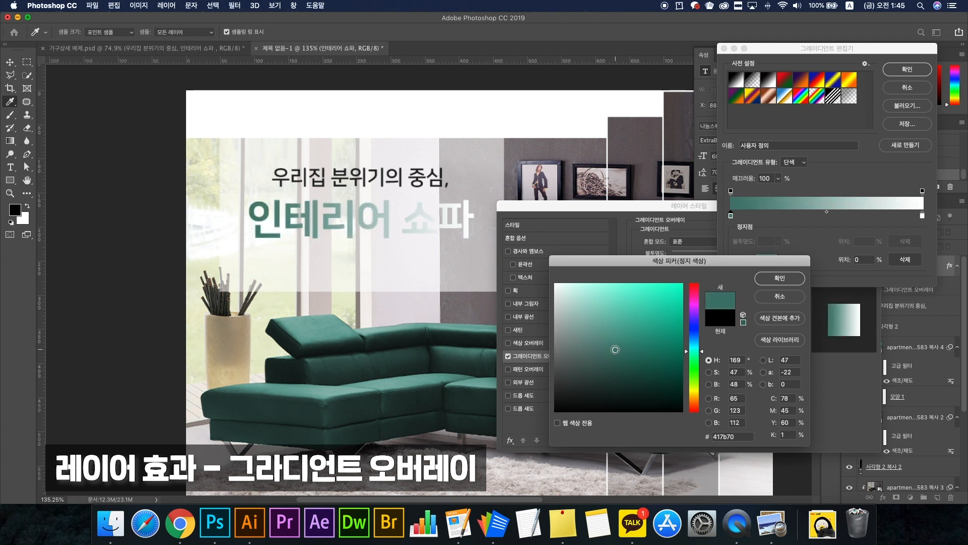
left_click(800, 278)
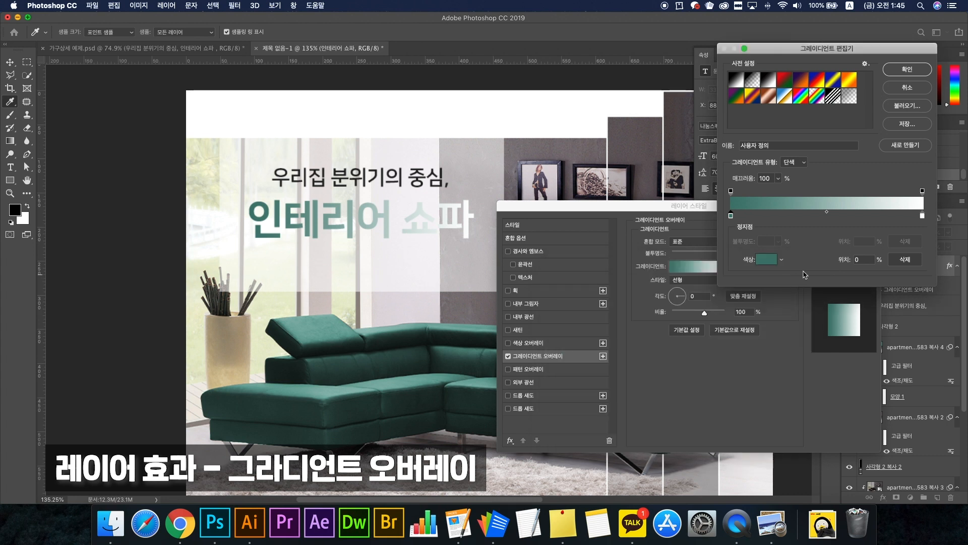
Set the gradient's ending color stop to a darker green sampled from the sofa and apply the gradient overlay
left_click(922, 215)
left_click(766, 259)
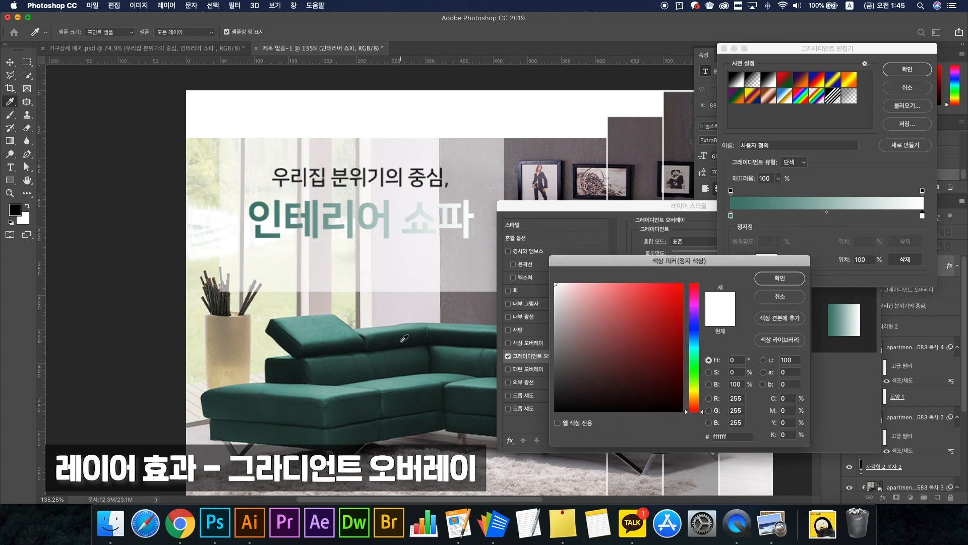
mouse_move(406, 335)
left_mouse_down()
mouse_move(379, 337)
mouse_move(388, 331)
left_mouse_up()
left_click(765, 282)
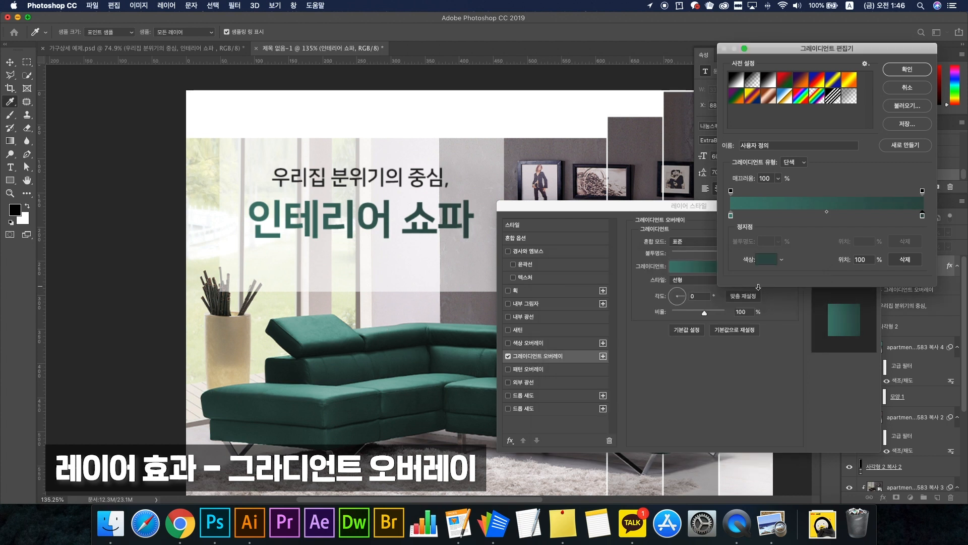
left_click(903, 70)
left_click(841, 226)
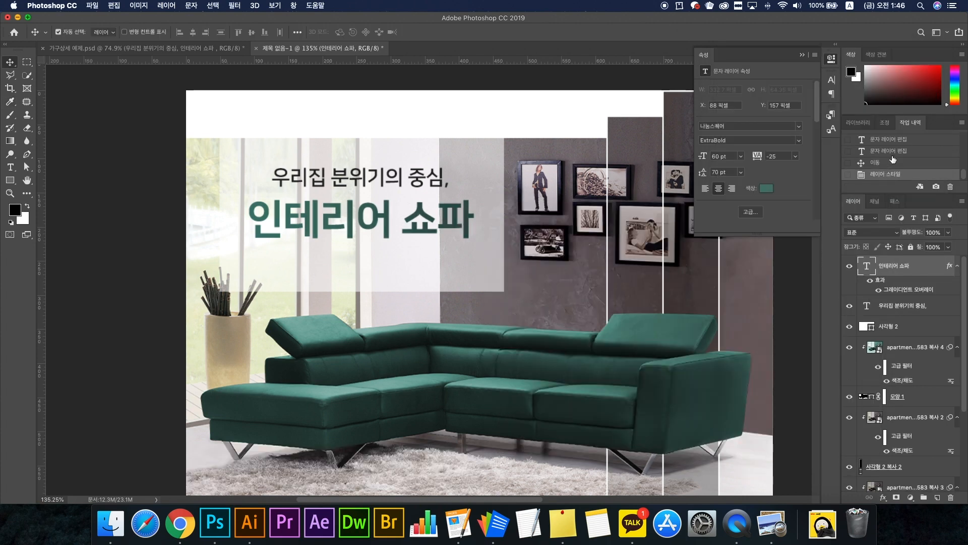
Compare the headline before and after the gradient overlay, and undo the copy of the line 우리집 분위기의 중심,
left_click(890, 161)
left_click(889, 174)
scroll(642, 231, "down", 3)
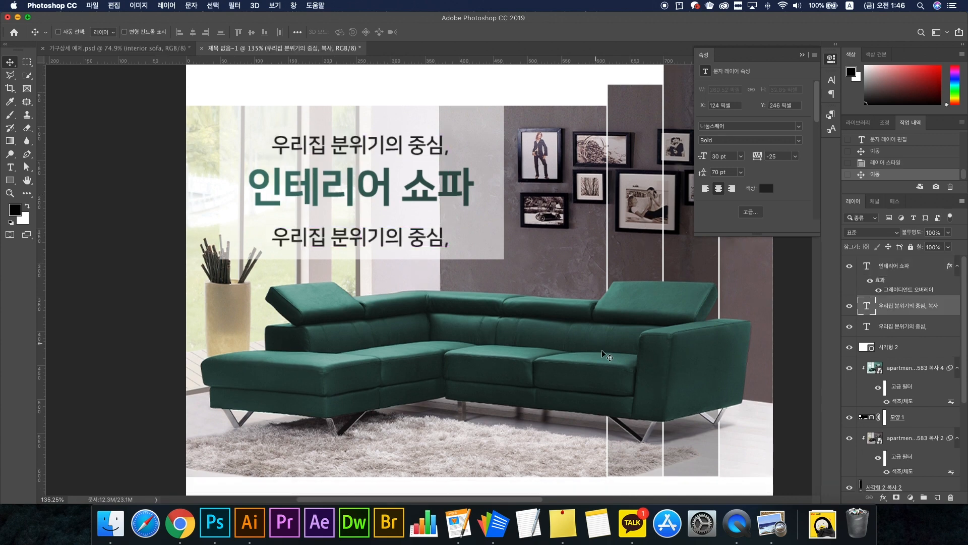
key("super+z")
After checking the reference in Preview, duplicate the first headline line beneath 인테리어 쇼파 and make it INTERIOR SOFA in green Neothic, 22 pt, tracking 200
left_click(771, 523)
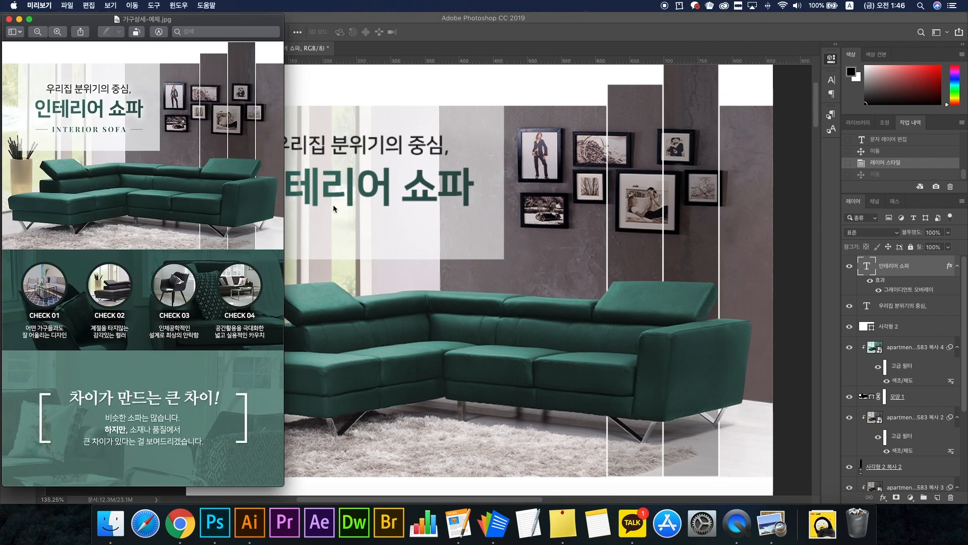
left_click(342, 239)
left_click_drag(379, 151, 396, 233)
double_click(383, 236)
type("INTERIOR SOFA")
key("super+Return")
key("v")
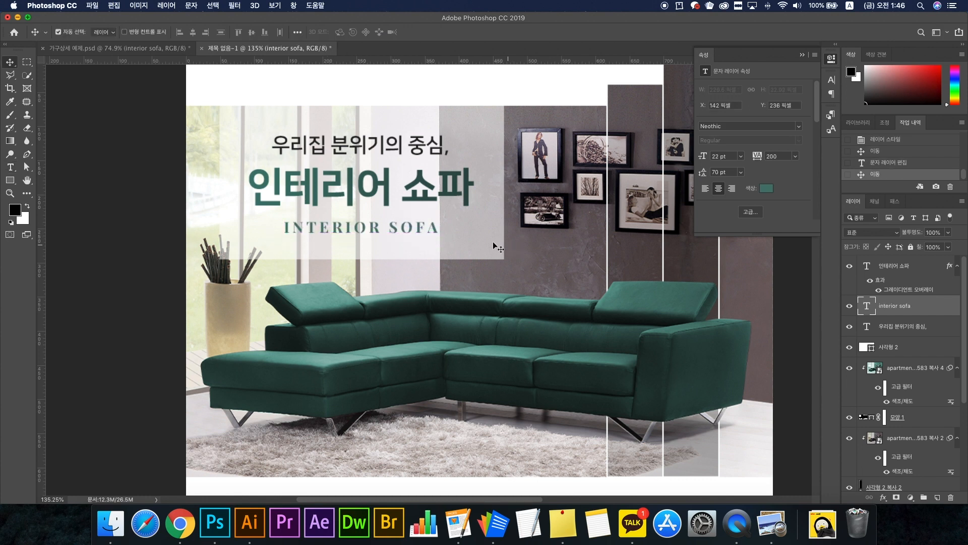
Draw a 46 px wide rectangle just right of INTERIOR SOFA and set its height to 1 px
left_click(10, 180)
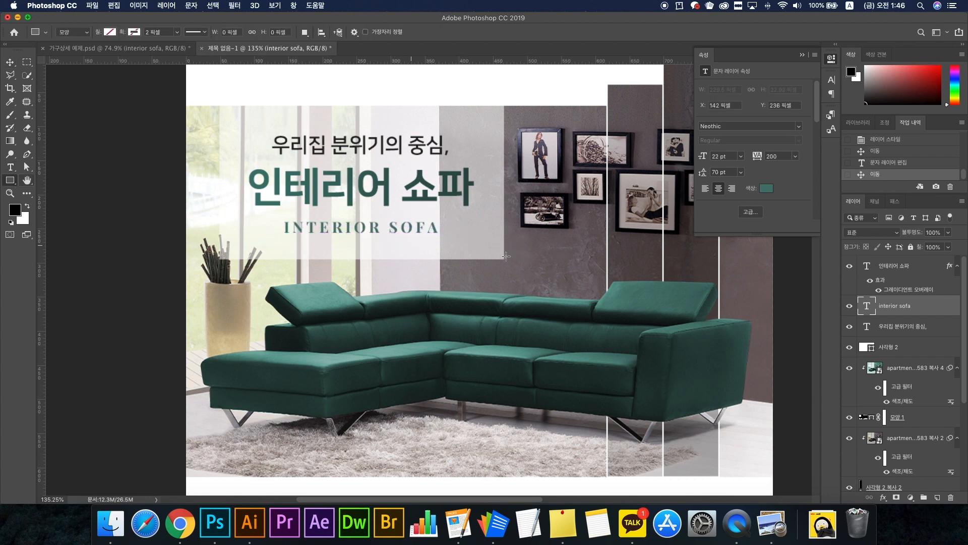
left_click_drag(443, 228, 474, 228)
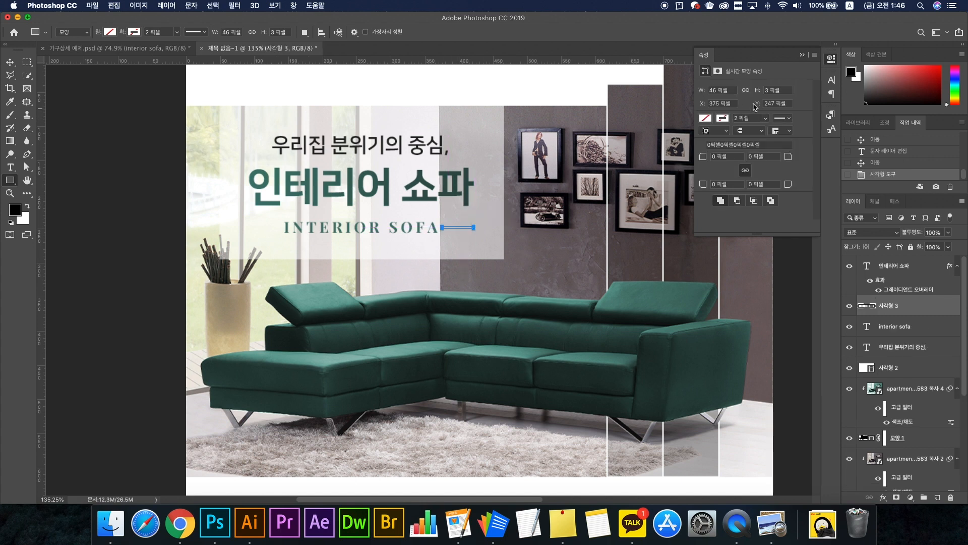
left_click(779, 90)
type("1")
key("Return")
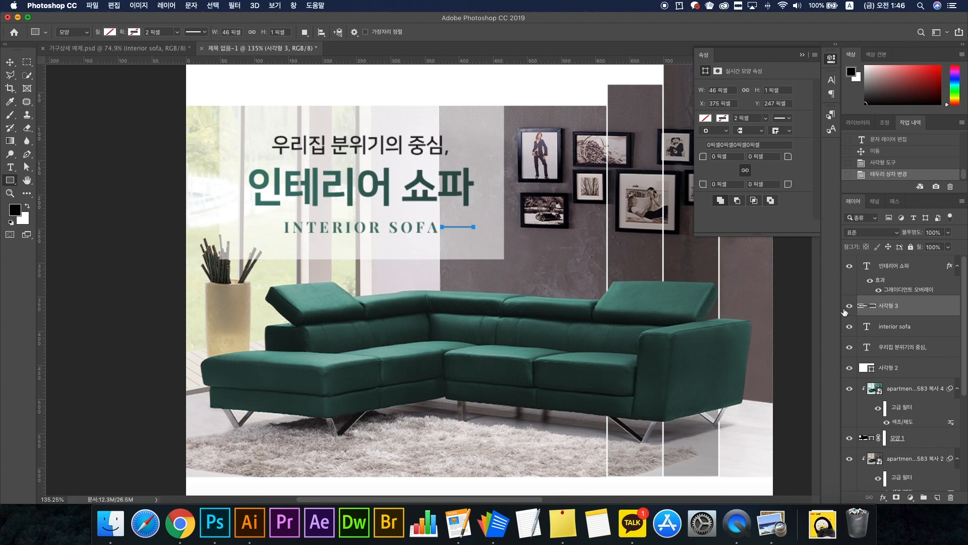
Fill the thin line with the dark green 2f4e48 sampled from the end of the headline 인테리어 쇼파
left_click(706, 118)
left_click(802, 138)
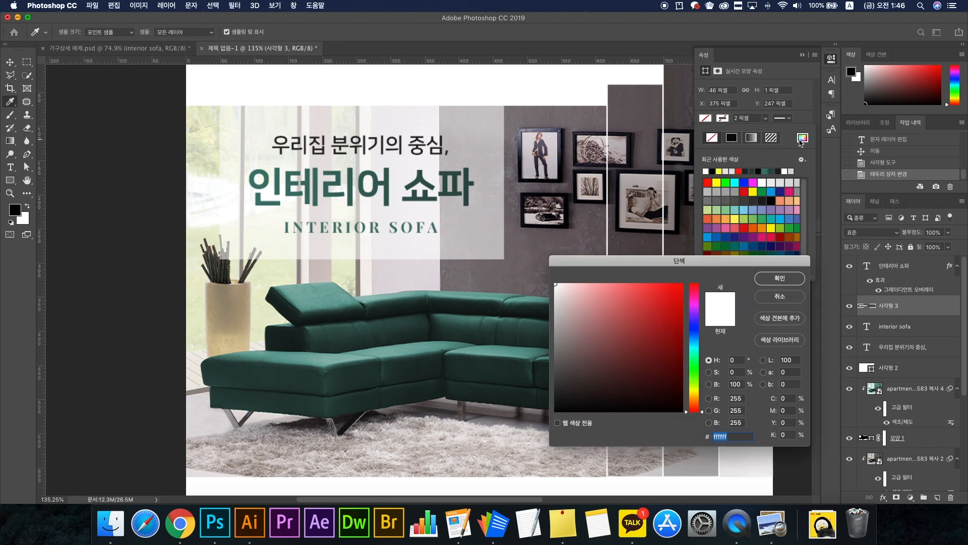
left_click(468, 186)
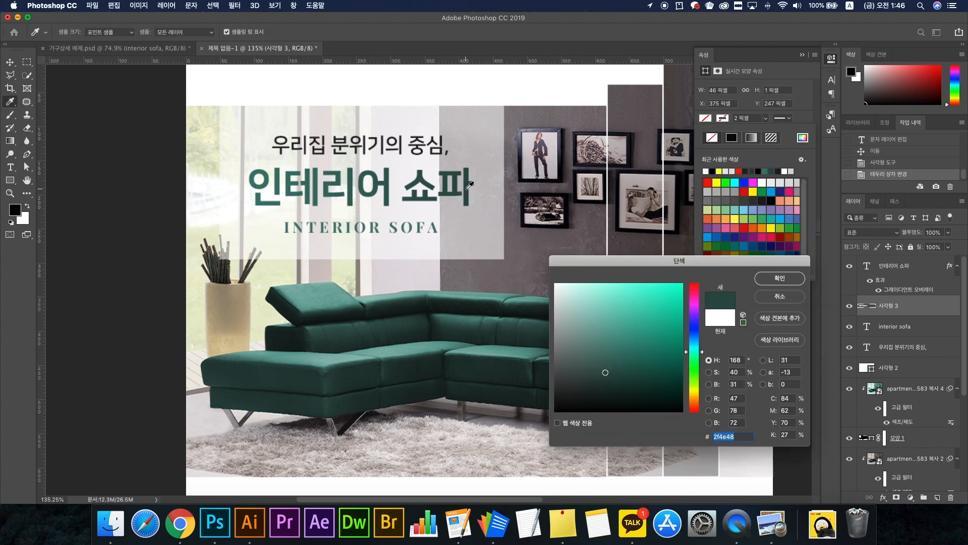
left_click(793, 284)
key("v")
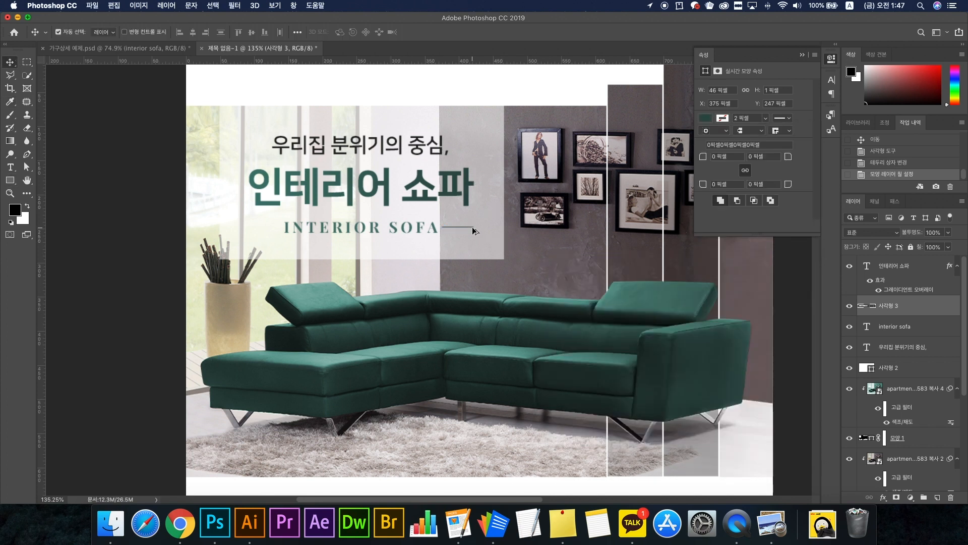
Duplicate the thin line to the left of INTERIOR SOFA and fill it with green sampled from the start of the headline
left_click_drag(474, 229, 279, 232)
left_click(707, 120)
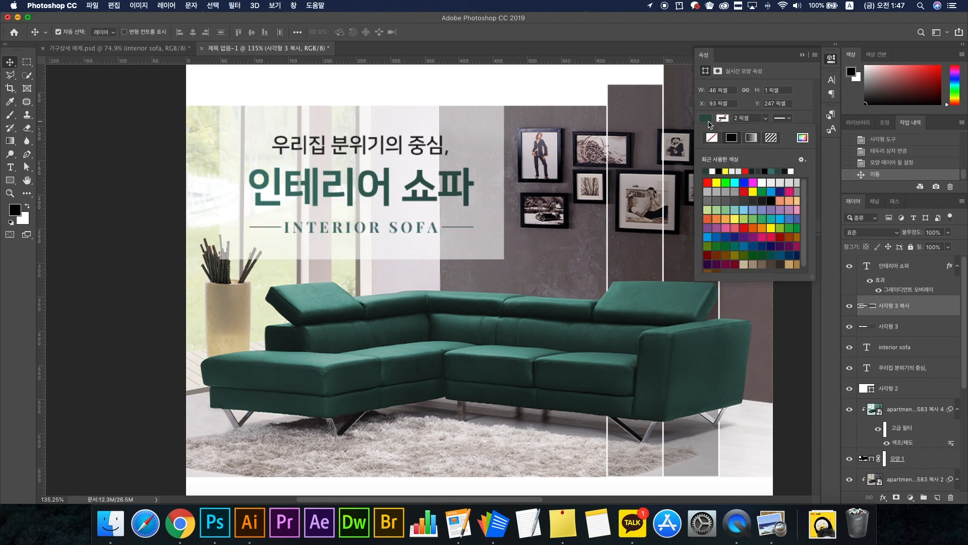
left_click(803, 139)
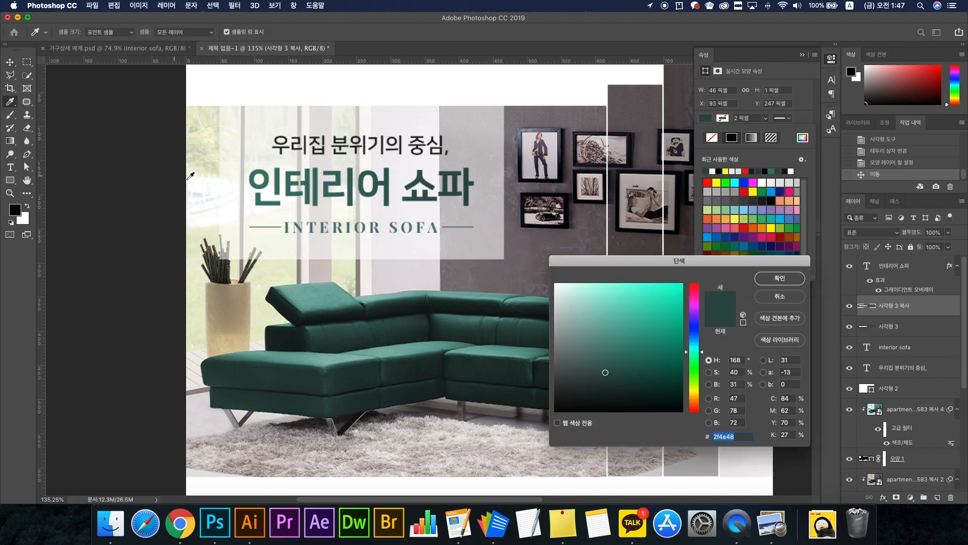
left_click(256, 174)
left_click(780, 278)
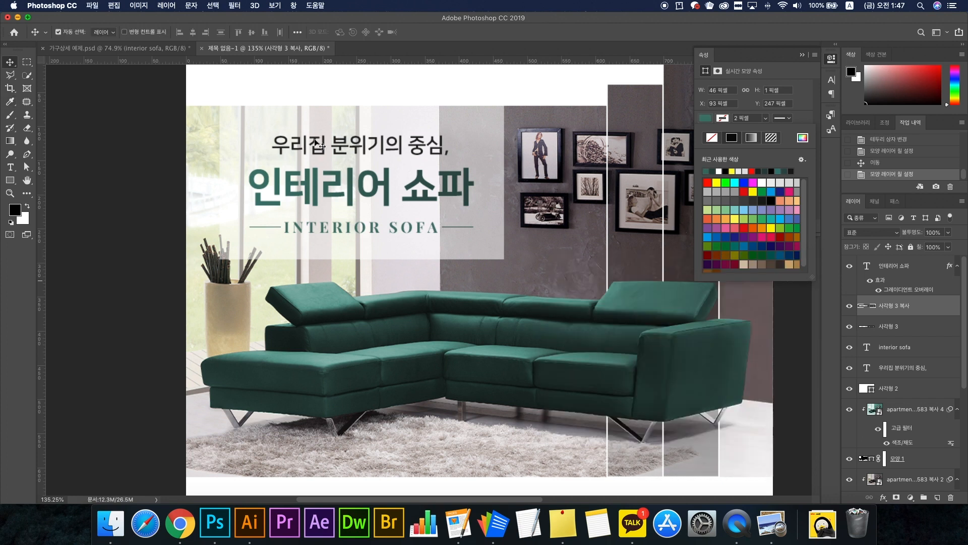
Align both thin lines and the INTERIOR SOFA text on their vertical centers
left_click(904, 329)
left_click(907, 307, "shift")
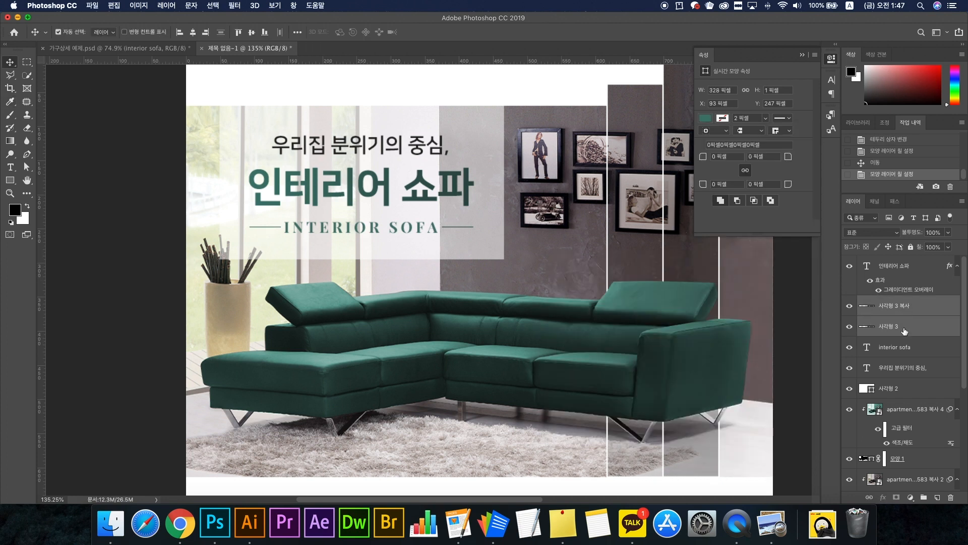
left_click(903, 347, "shift")
left_click(251, 31)
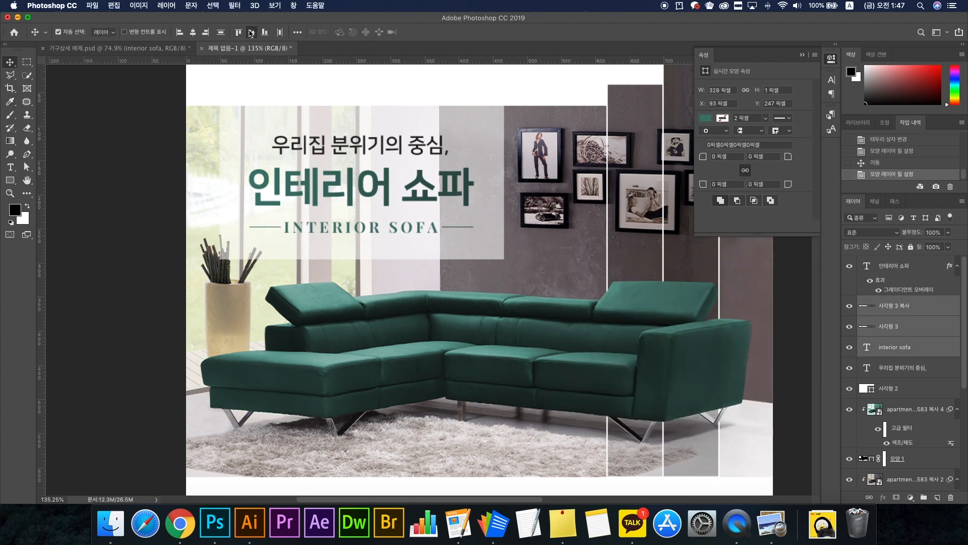
Check the reference image 가구상세-예제.jpg in Preview, then extend the translucent headline panel slightly downward
left_click(354, 196)
scroll(707, 404, "down", 5)
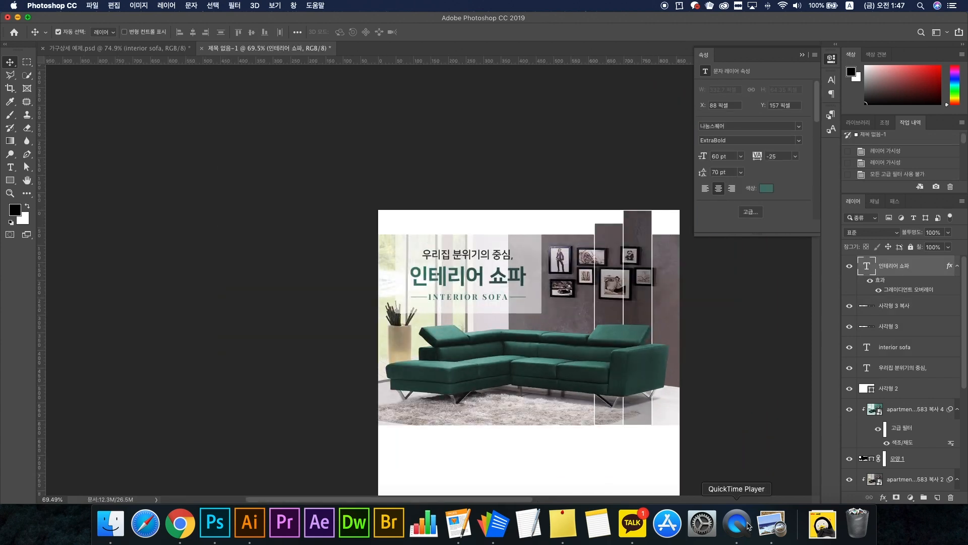
left_click(772, 524)
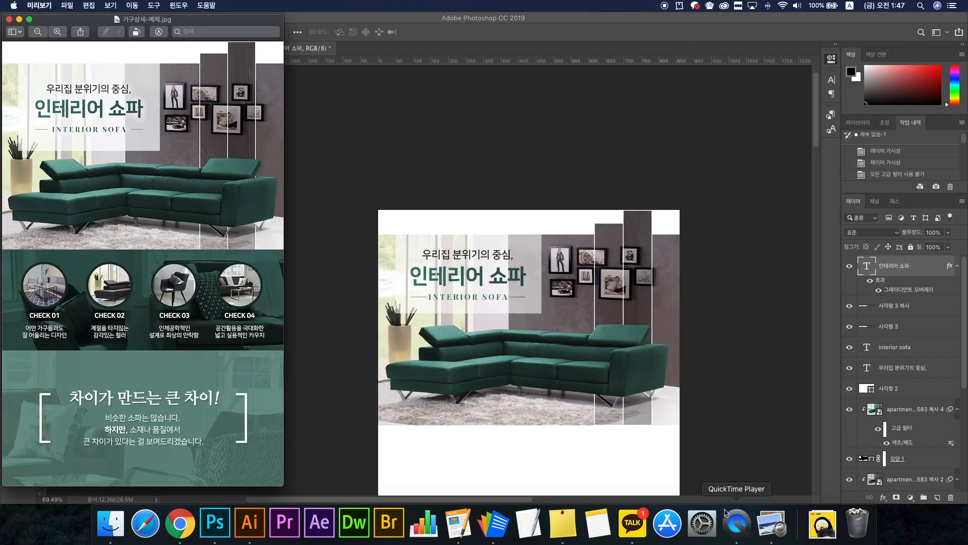
left_click_drag(158, 24, 245, 196)
left_click(498, 185)
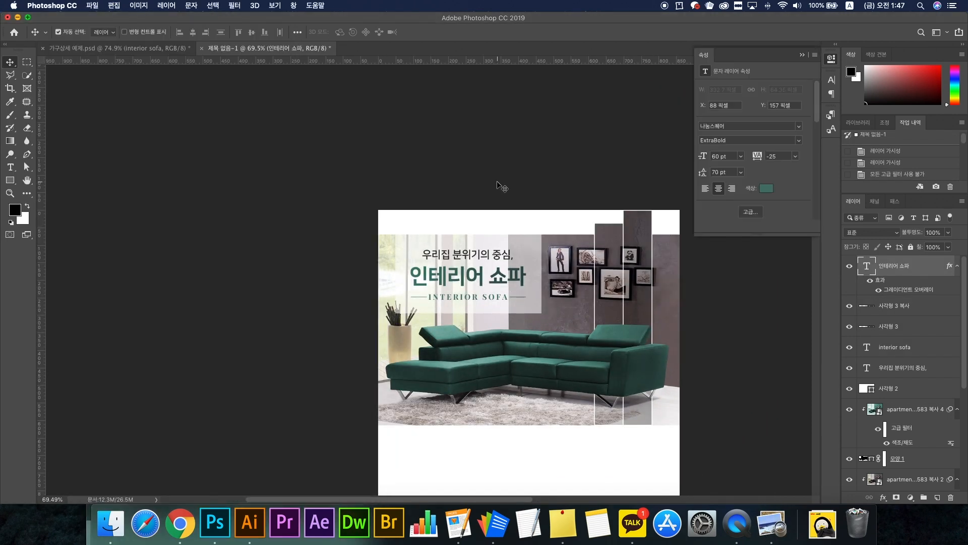
left_click(489, 241)
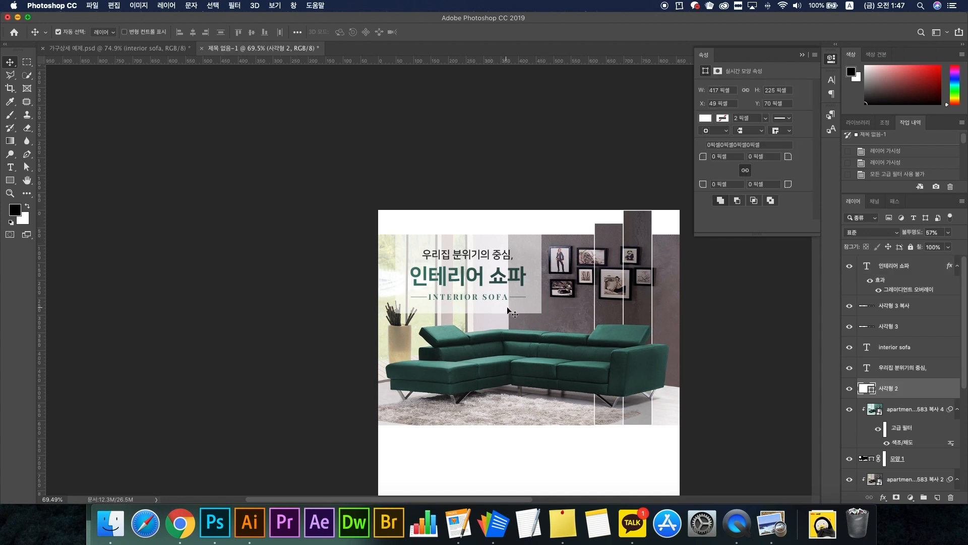
key("ctrl+t")
left_click_drag(468, 314, 470, 320)
key("Return")
Nudge the INTERIOR SOFA text and its two thin lines down 12 px together
left_click(473, 349)
scroll(469, 303, "up", 3)
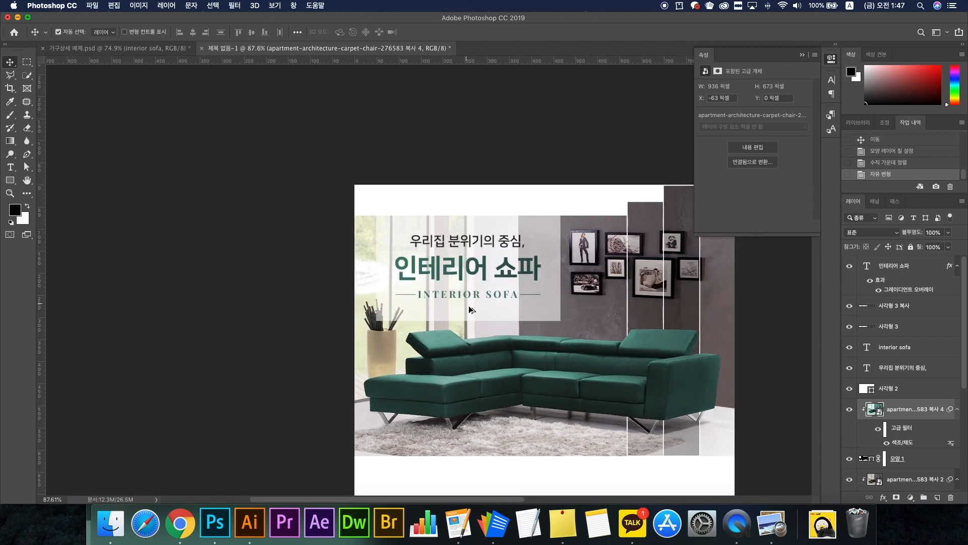
left_click(903, 347)
left_click(908, 314, "shift")
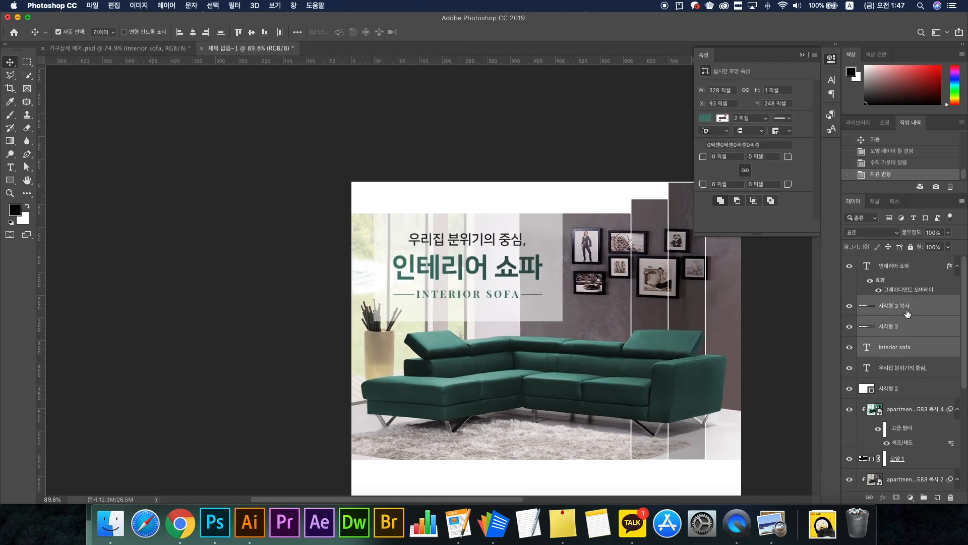
key("Down")
key("Down")
key("Down")
key("Down")
key("Down")
key("Down")
key("Down")
key("Down")
key("Down")
key("Down")
key("Down")
key("Down")
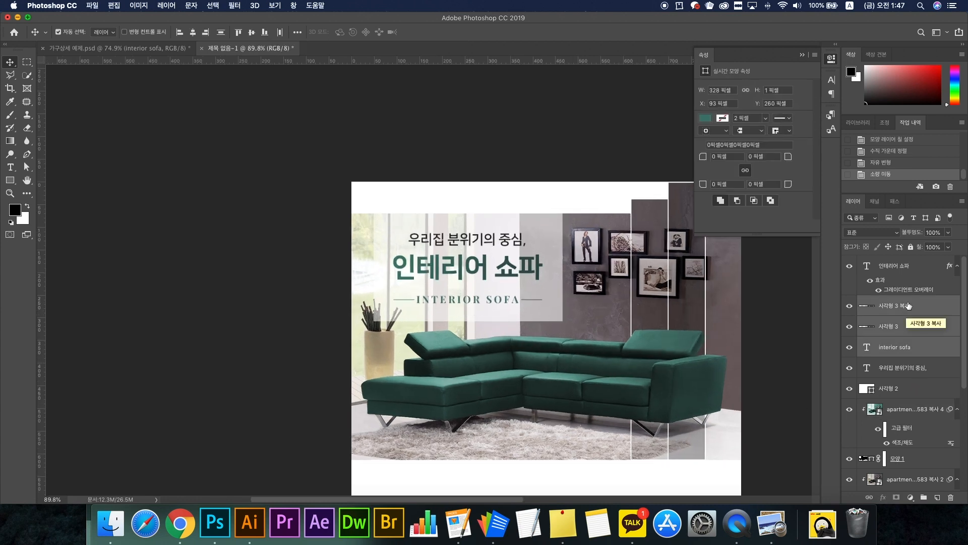
Nudge the headline 인테리어 쇼파 and the line 우리집 분위기의 중심, down 10 px together
left_click(898, 277)
left_click(895, 371, "super")
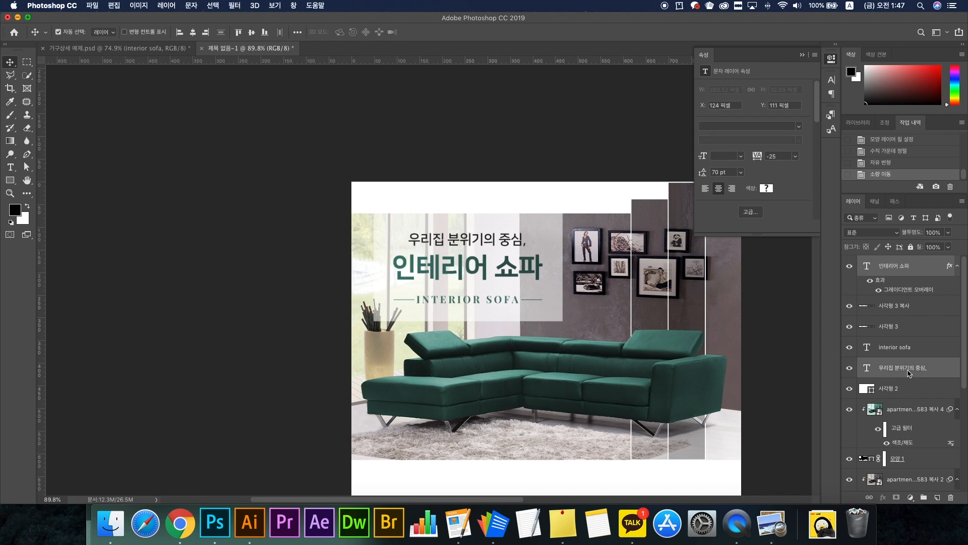
key("Down")
key("Down")
key("Down")
key("Down")
key("Down")
key("Down")
key("Down")
key("Down")
key("Down")
key("Down")
Try a 24 pt font size on the line 우리집 분위기의 중심,
left_click(895, 372)
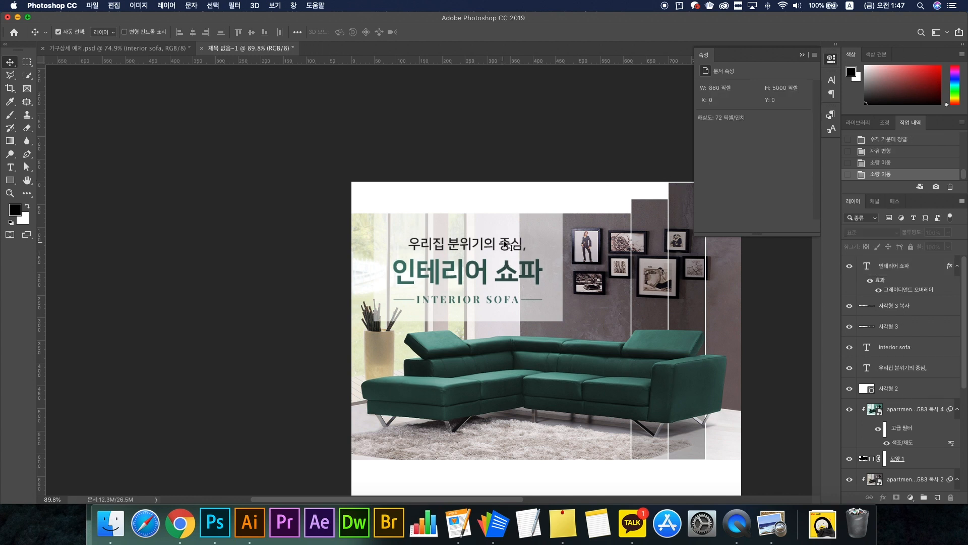
left_click(740, 157)
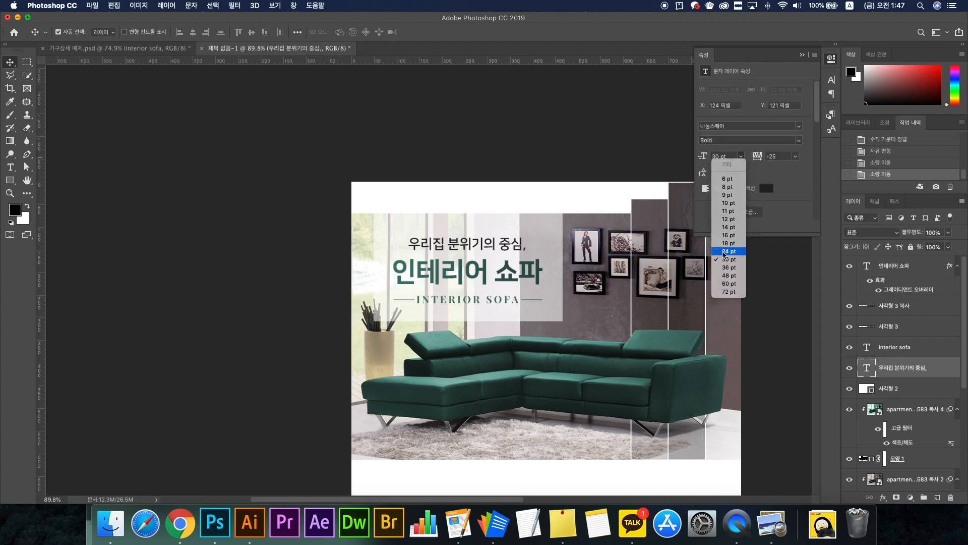
left_click(729, 248)
left_click_drag(579, 266, 514, 227)
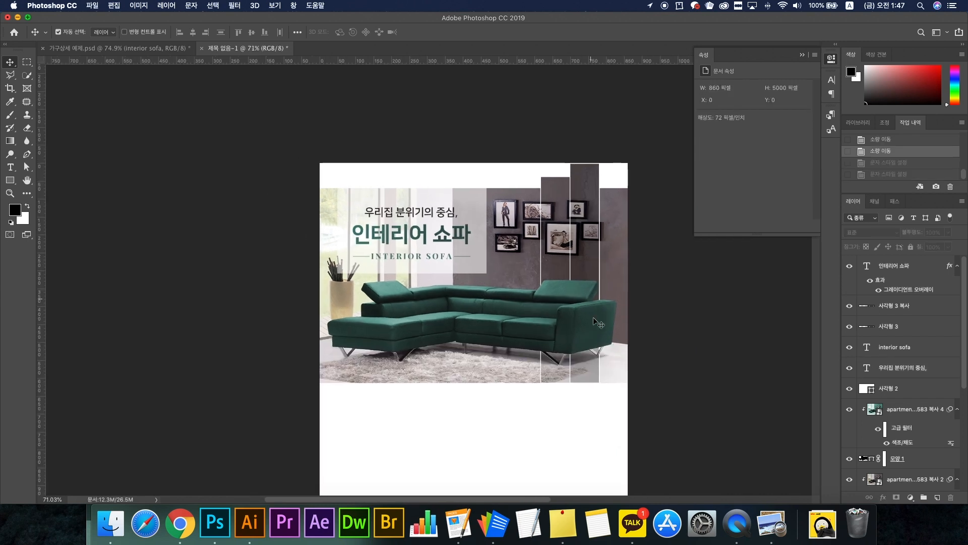
Glance at the example document, then move all three text lines and both thin lines up 7 px together
left_click(182, 49)
left_click(226, 50)
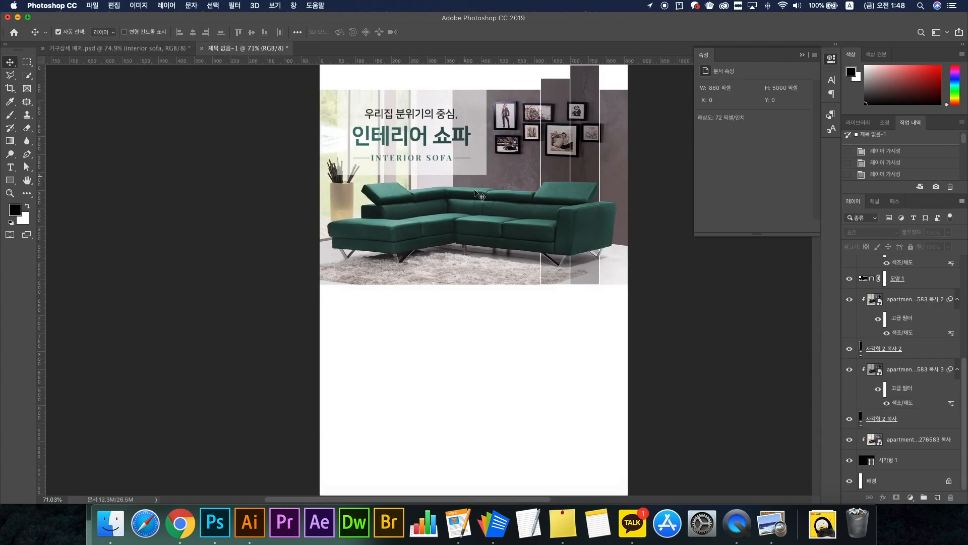
scroll(437, 206, "up", 1)
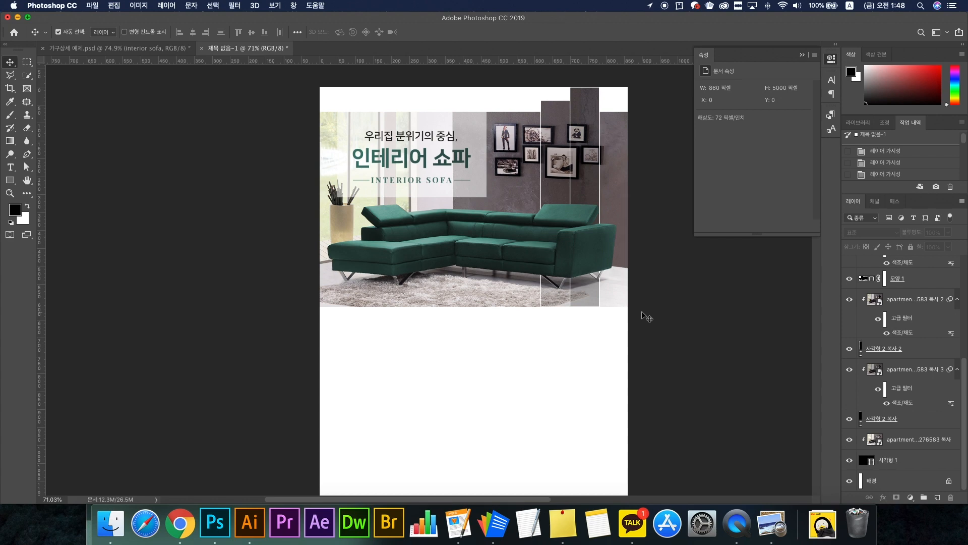
scroll(391, 112, "up", 5)
scroll(533, 192, "down", 3)
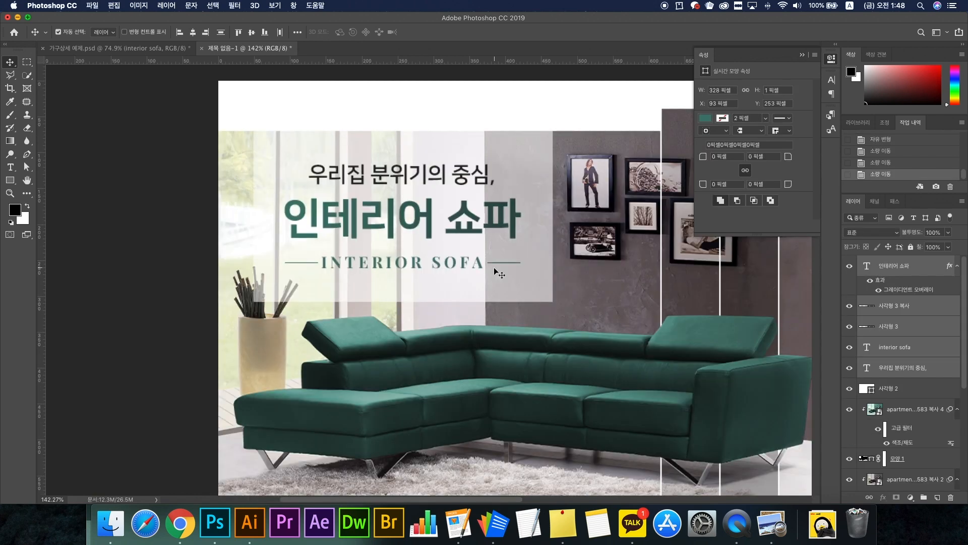
scroll(492, 261, "down", 1)
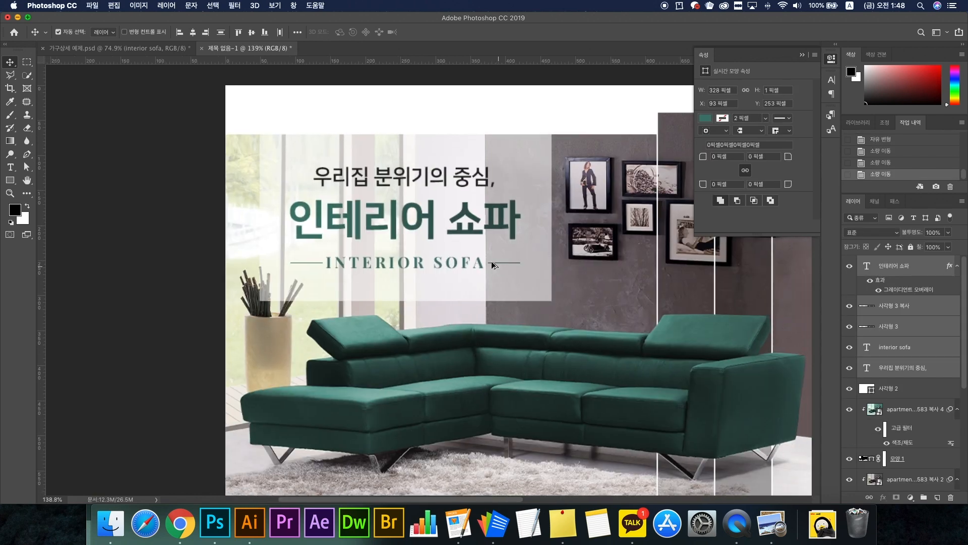
left_click(492, 121)
Slightly adjust the opacity of the translucent white panel behind the headline
left_click(520, 182)
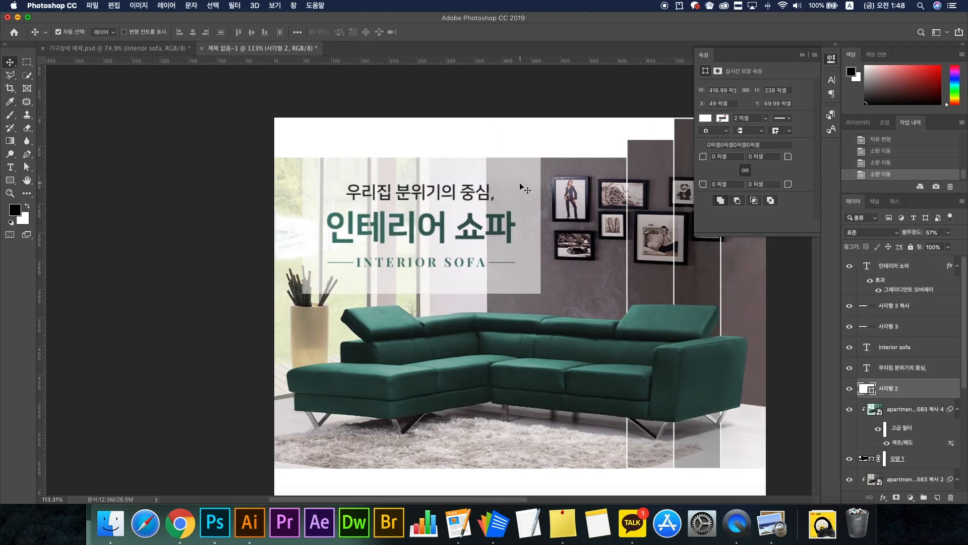
scroll(473, 195, "up", 2)
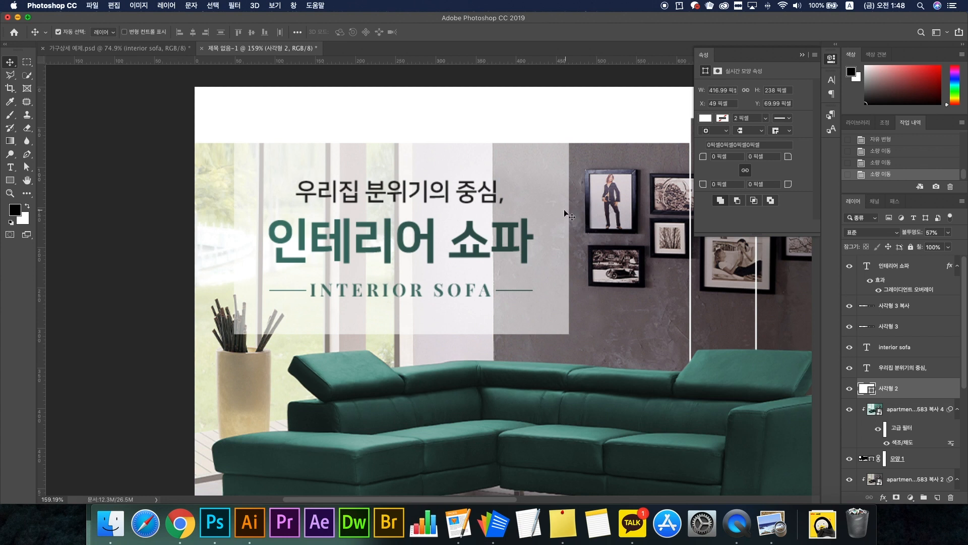
left_click(949, 232)
left_click_drag(940, 246, 942, 245)
left_click(518, 121)
Add a white outer glow to the headline 인테리어 쇼파 with 34% opacity, 8% spread and 32 px size
left_click(506, 232)
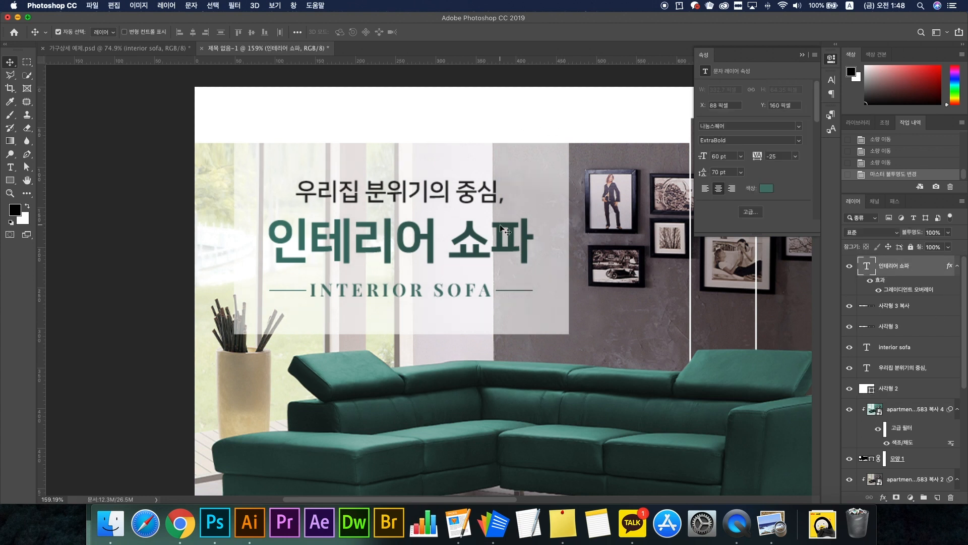
scroll(506, 232, "up", 3)
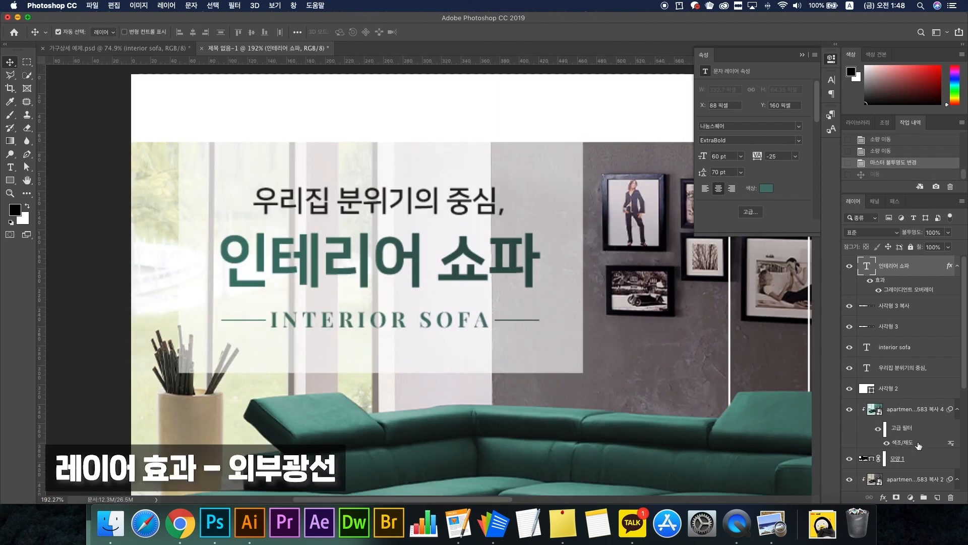
left_click(883, 497)
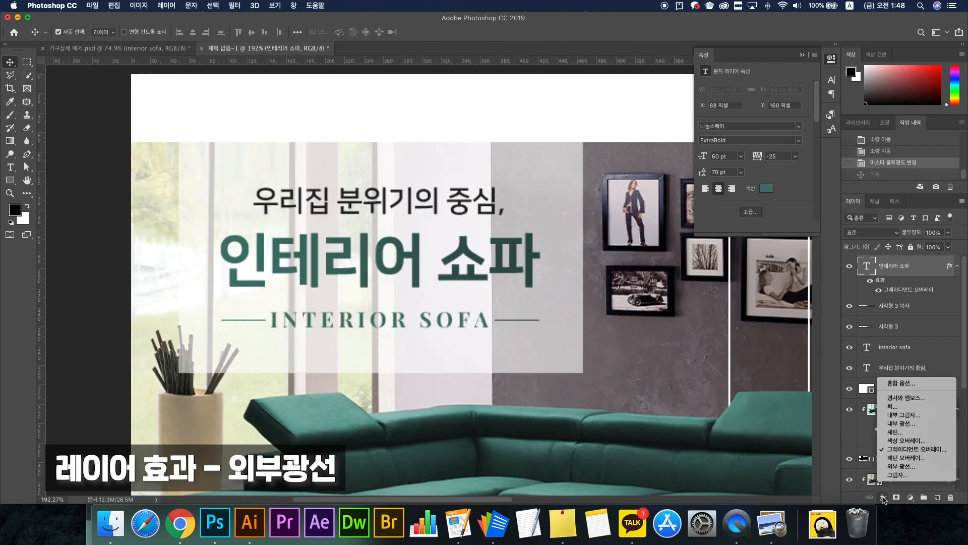
left_click(894, 472)
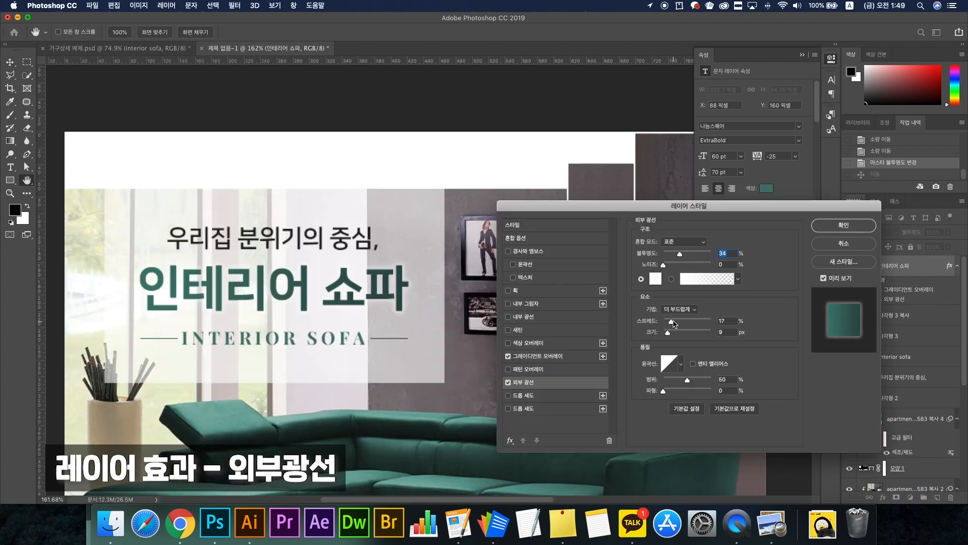
left_click_drag(671, 321, 671, 334)
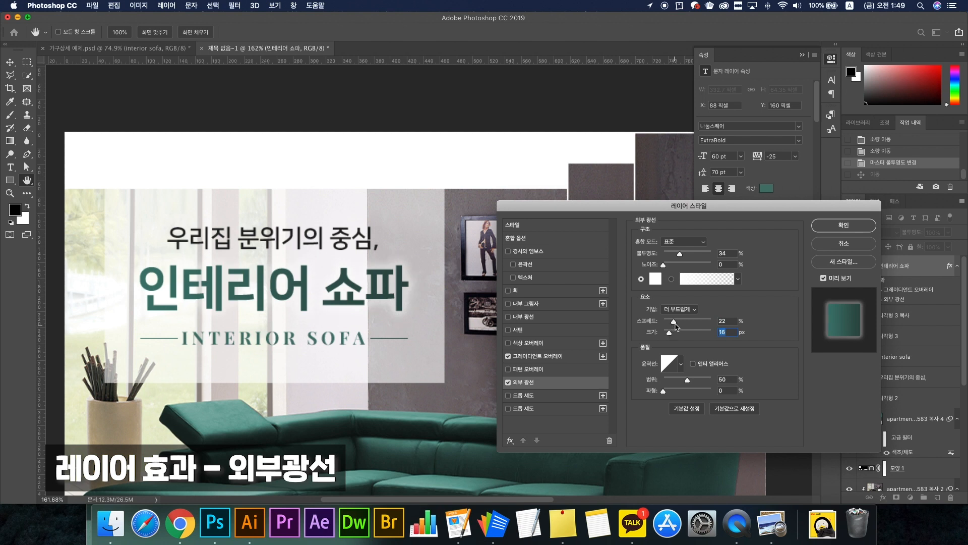
mouse_move(678, 323)
left_mouse_down()
mouse_move(672, 335)
mouse_move(667, 322)
left_mouse_up()
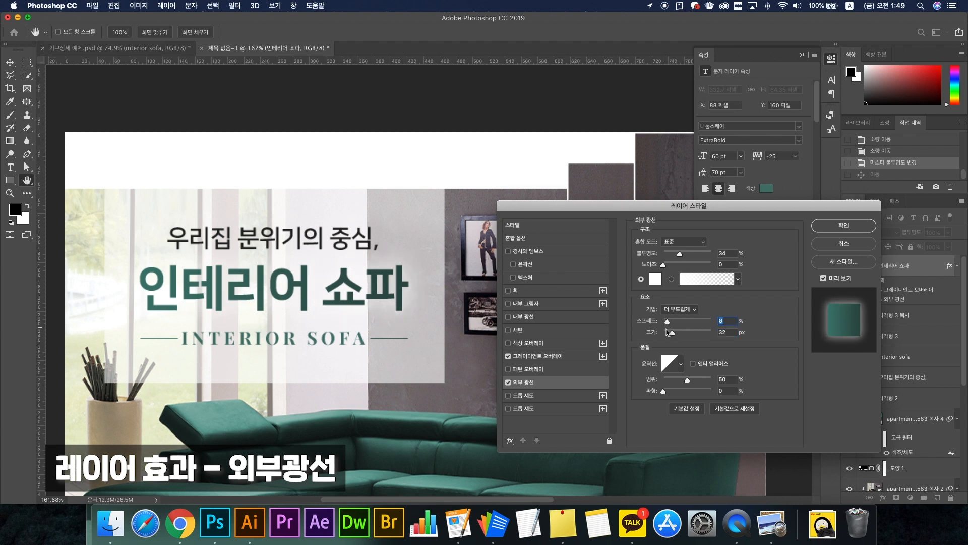
left_click(860, 227)
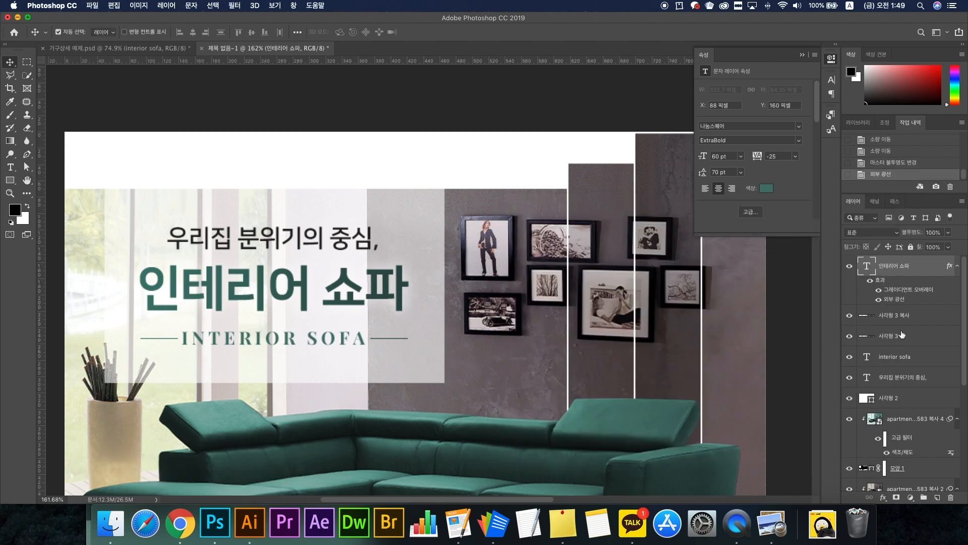
Toggle the headline's outer glow off and on at different zoom levels to compare the text with and without it
left_click(879, 300)
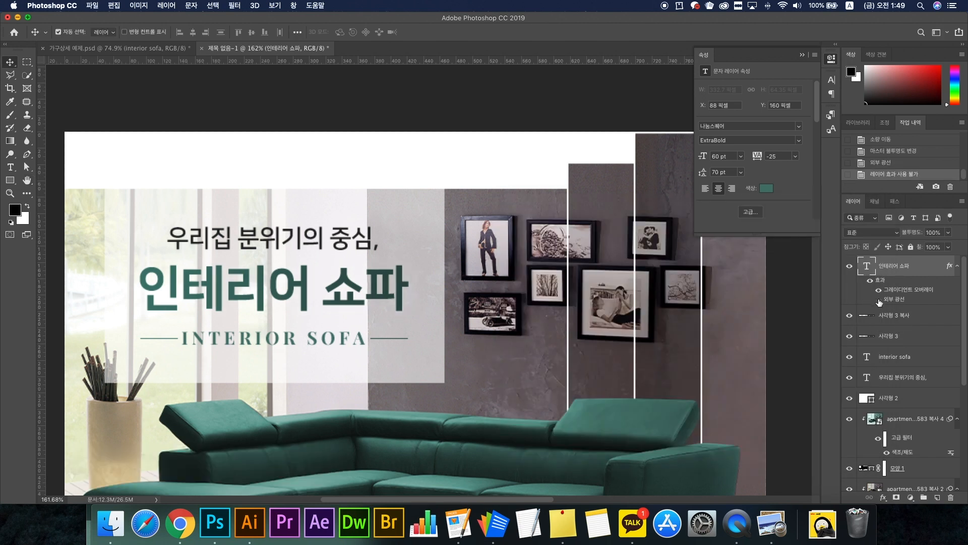
left_click(879, 300)
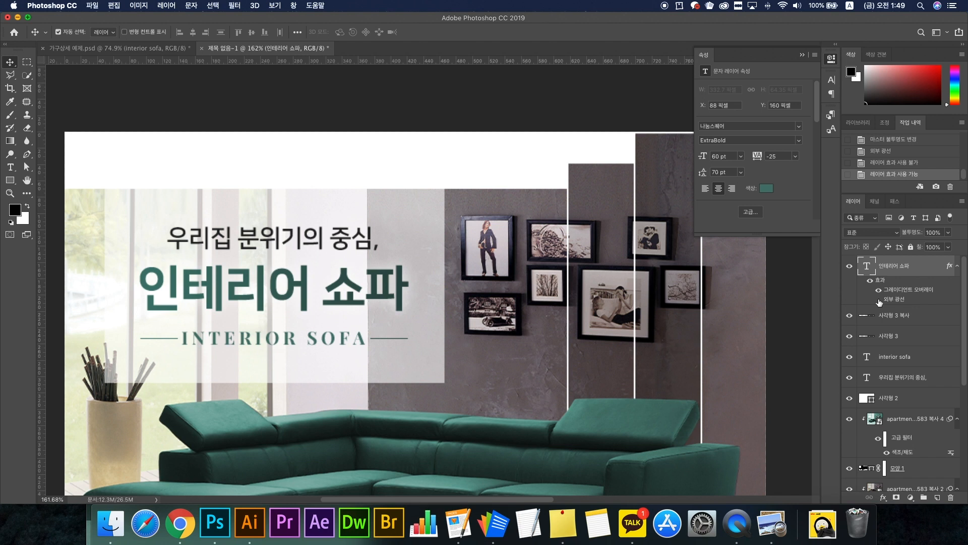
left_click(879, 299)
left_click(879, 300)
left_click(878, 300)
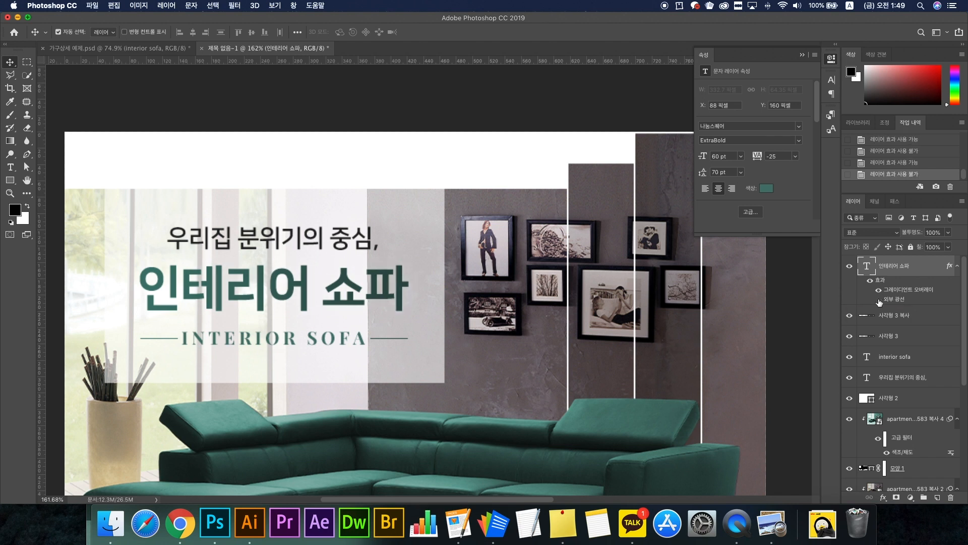
left_click(879, 300)
left_click(878, 300)
left_click(879, 300)
left_click(879, 300)
left_click(879, 300)
scroll(184, 301, "up", 1)
scroll(184, 301, "up", 2)
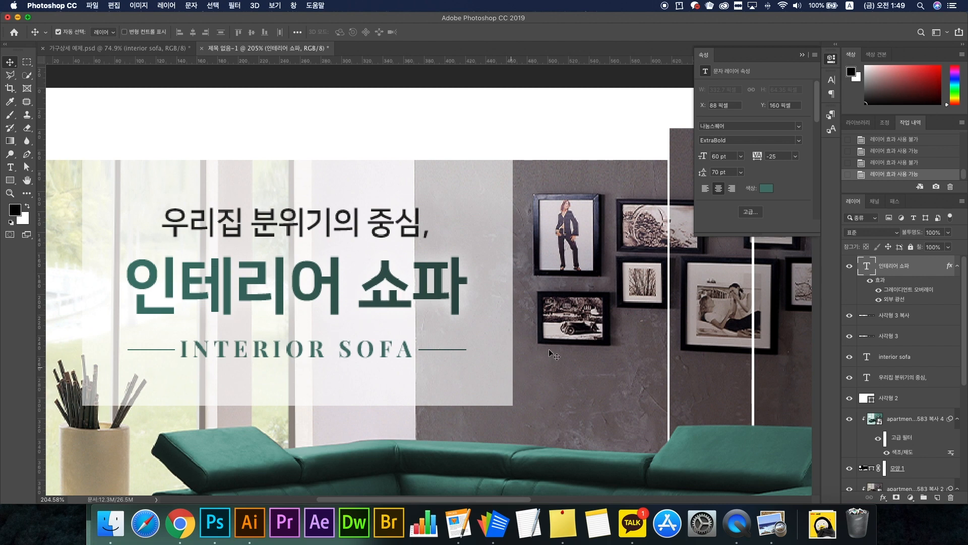
left_click(879, 300)
left_click(879, 299)
scroll(490, 323, "down", 8)
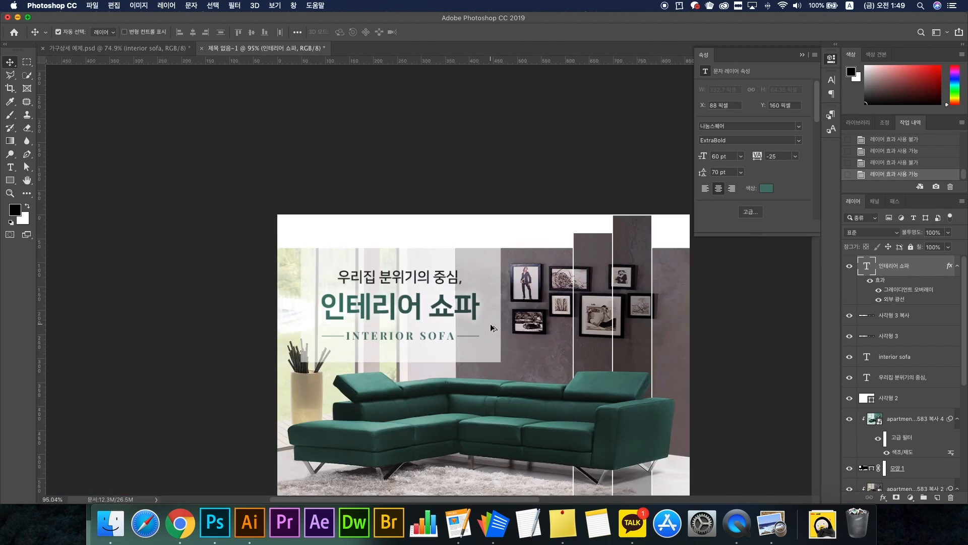
scroll(486, 323, "up", 6)
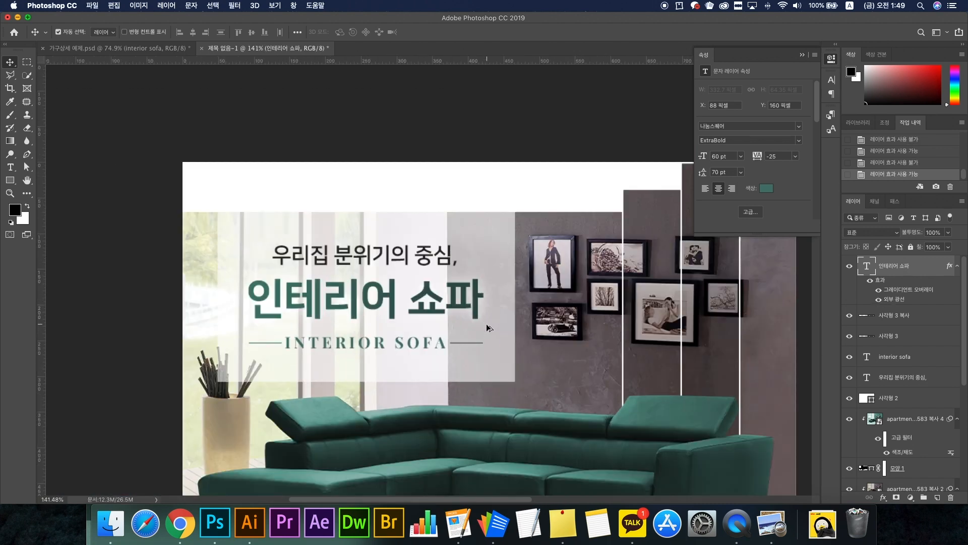
left_click(880, 300)
left_click(879, 300)
left_click(879, 300)
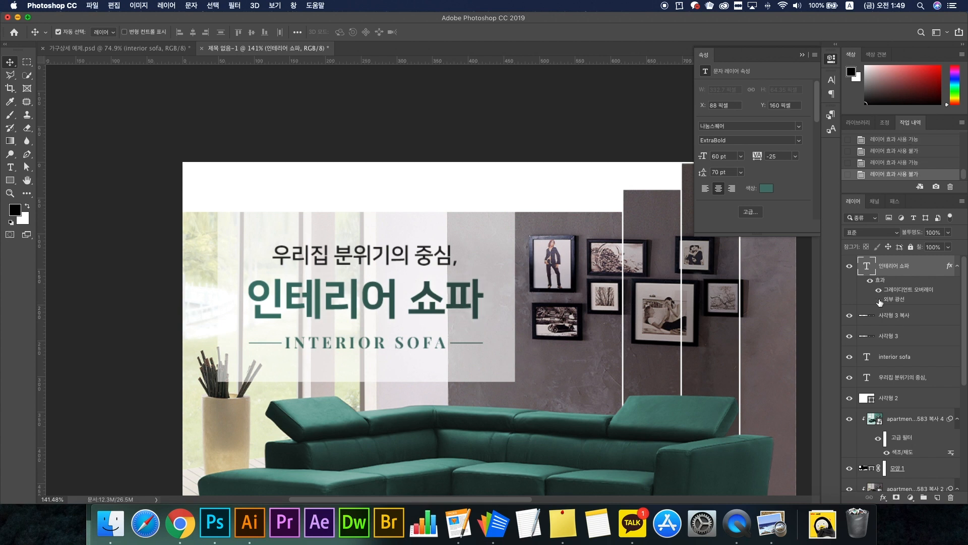
left_click(879, 300)
Adjust the headline's outer glow to 53% opacity, 26% spread and 9 px size
left_click_drag(613, 326, 558, 314)
double_click(896, 301)
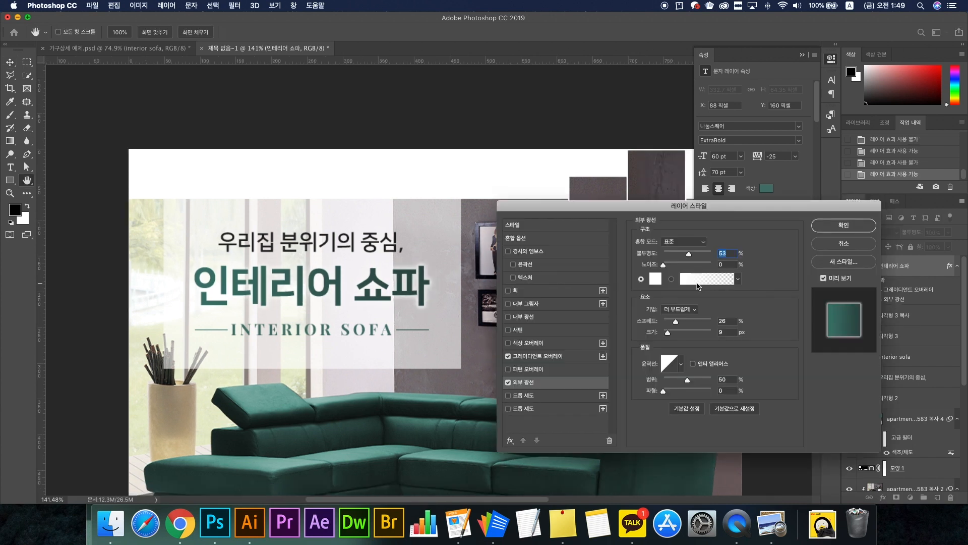
left_click(831, 228)
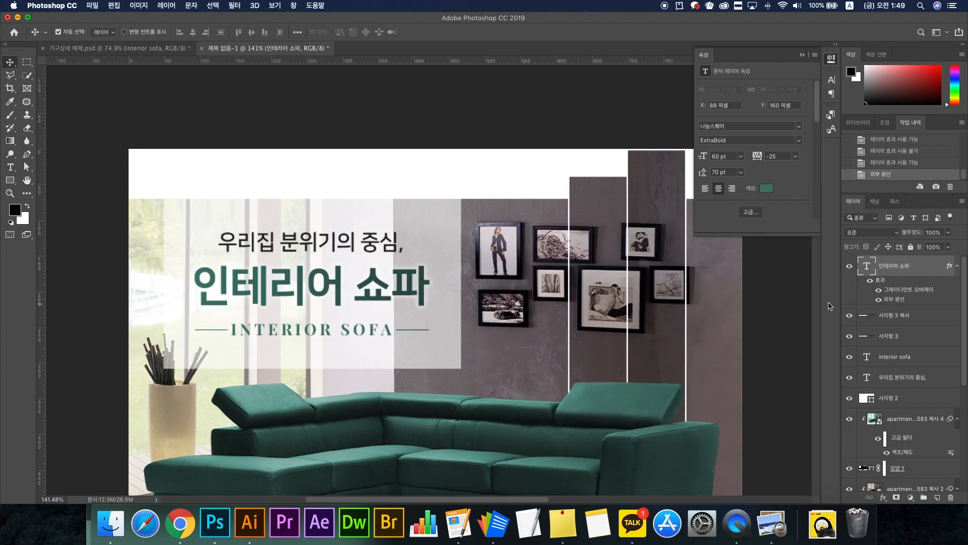
Copy the headline's outer glow to the line 우리집 분위기의 중심,, the INTERIOR SOFA text and both thin lines
left_click(353, 253)
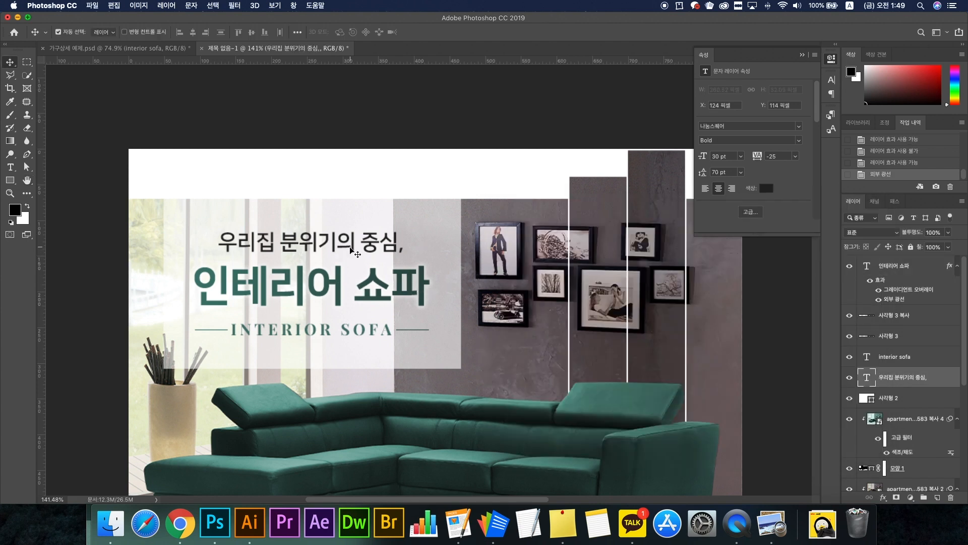
left_click(367, 337)
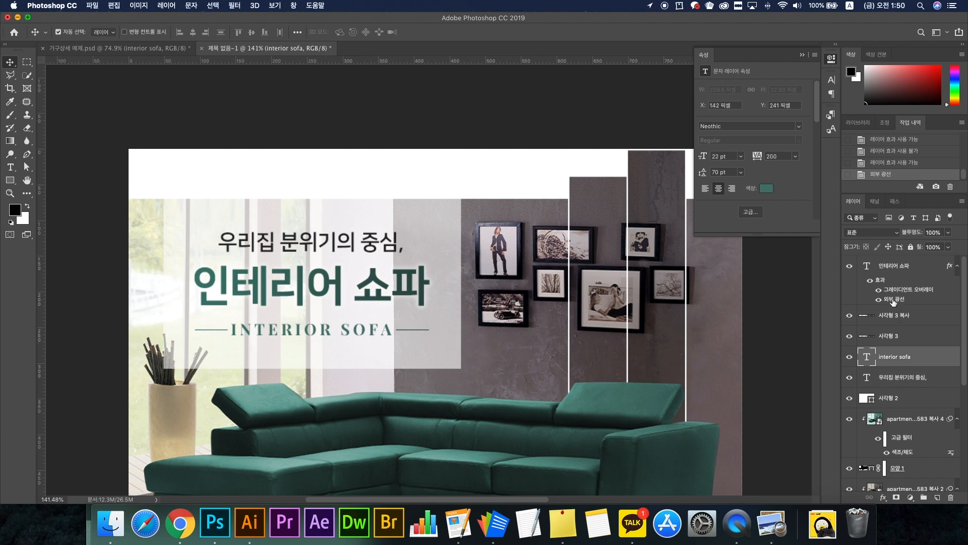
left_click_drag(894, 299, 900, 394)
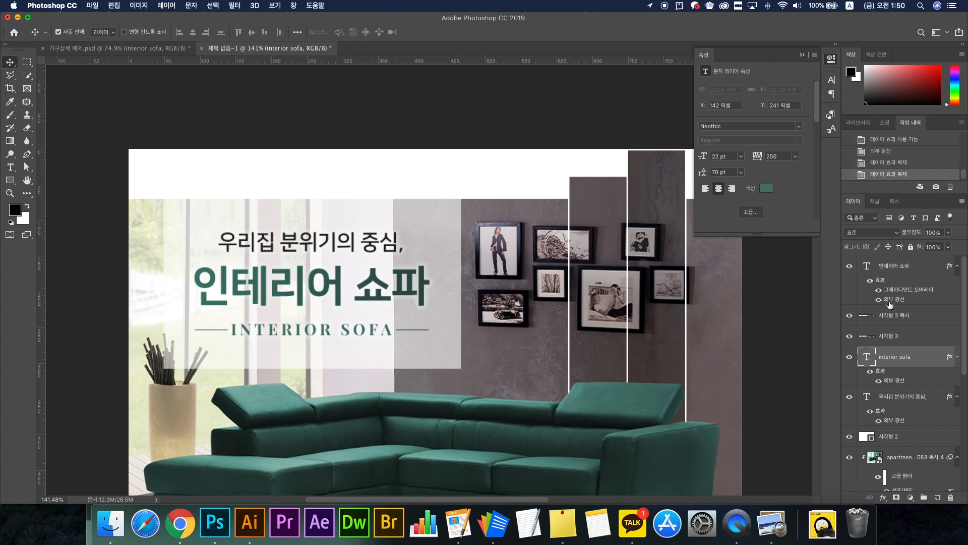
left_click_drag(895, 300, 891, 355)
scroll(383, 364, "up", 2)
scroll(374, 338, "down", 3)
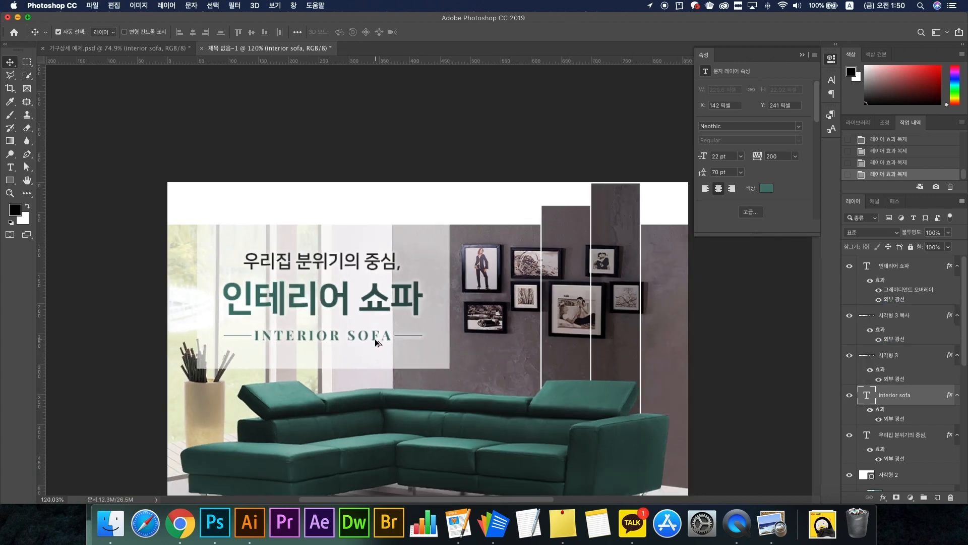
scroll(333, 333, "up", 2)
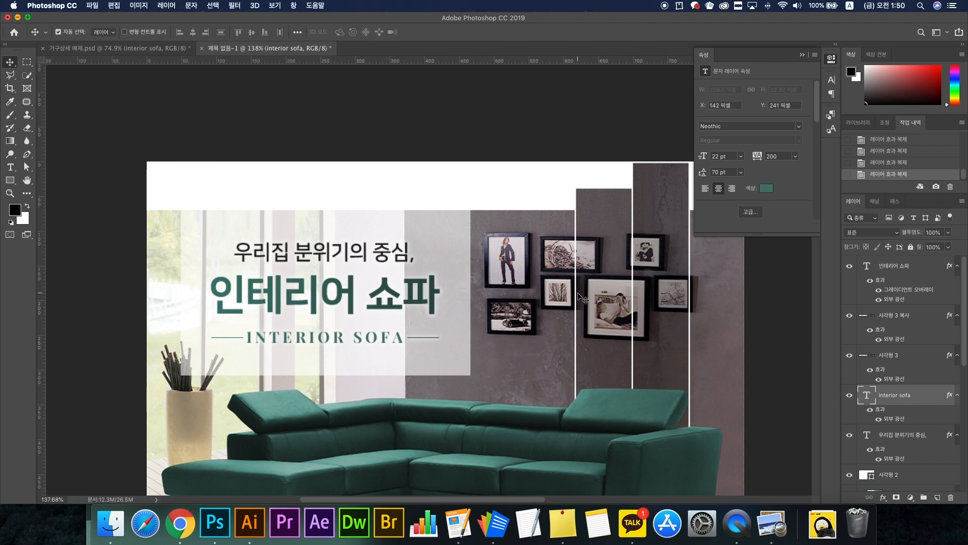
scroll(500, 333, "down", 4)
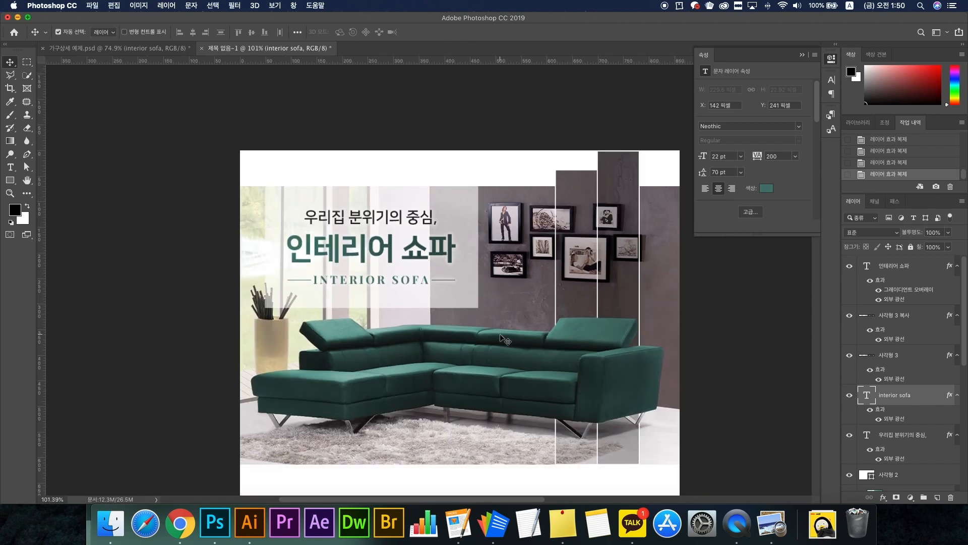
Examine the finished sofa banner up close, checking the text settings of 인테리어 쇼파 and the line 우리집 분위기의 중심,
scroll(508, 340, "up", 2)
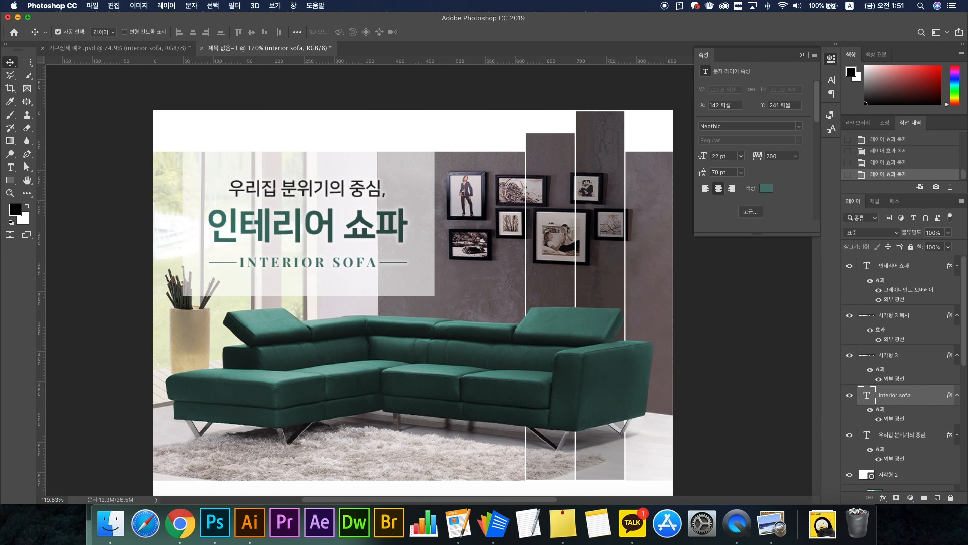
scroll(406, 301, "down", 3)
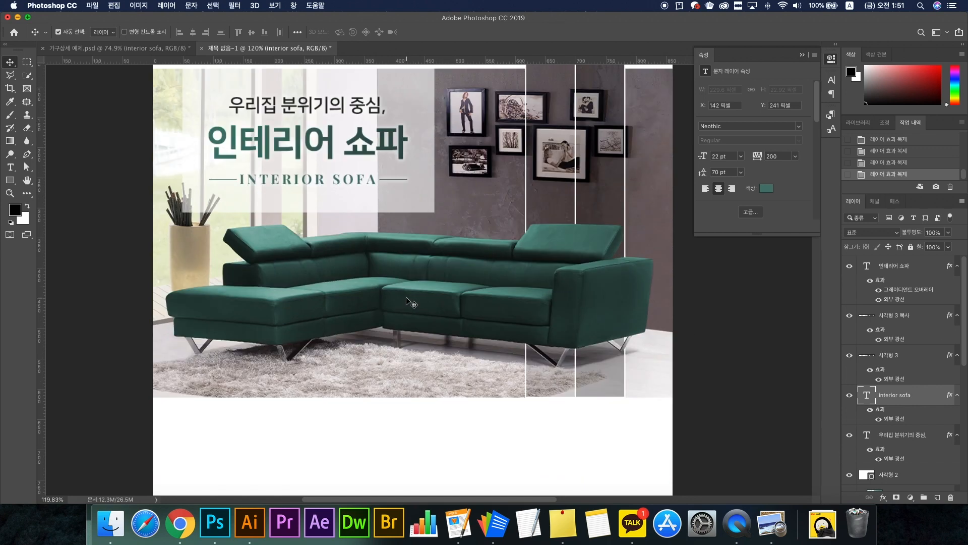
scroll(406, 301, "up", 1)
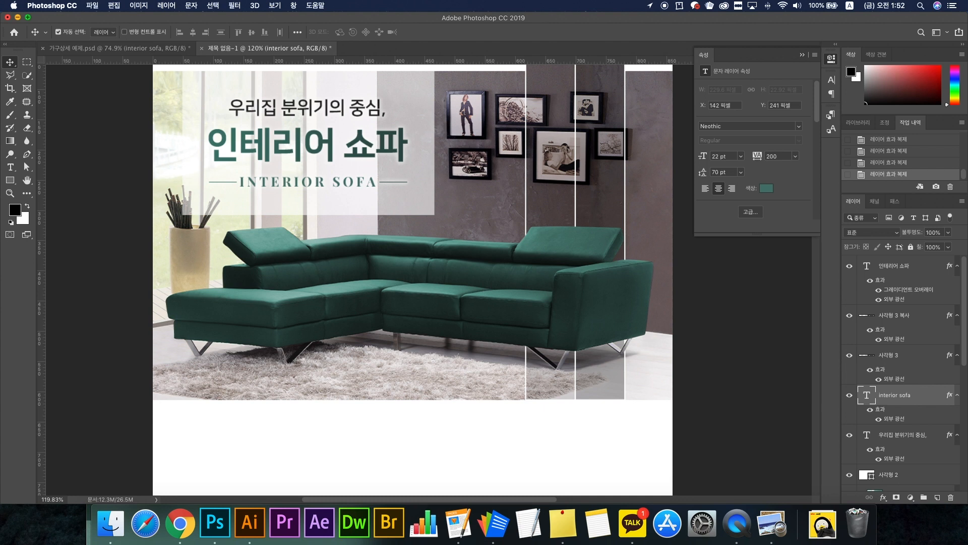
scroll(260, 203, "up", 1)
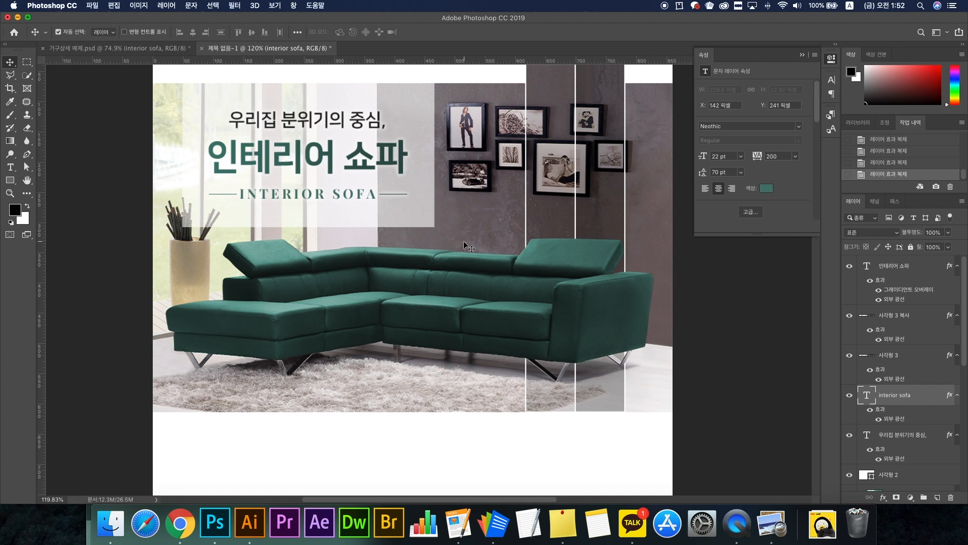
left_click(392, 160)
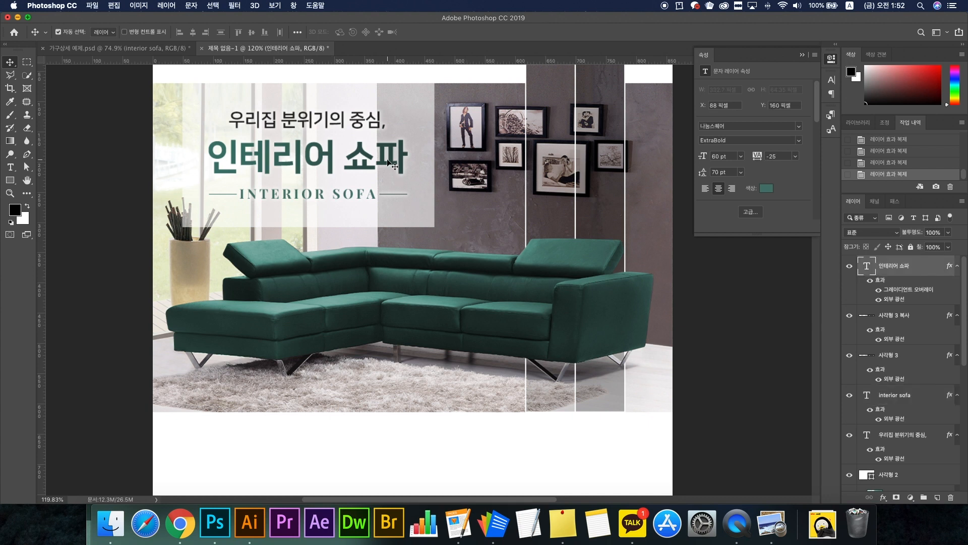
left_click(377, 128)
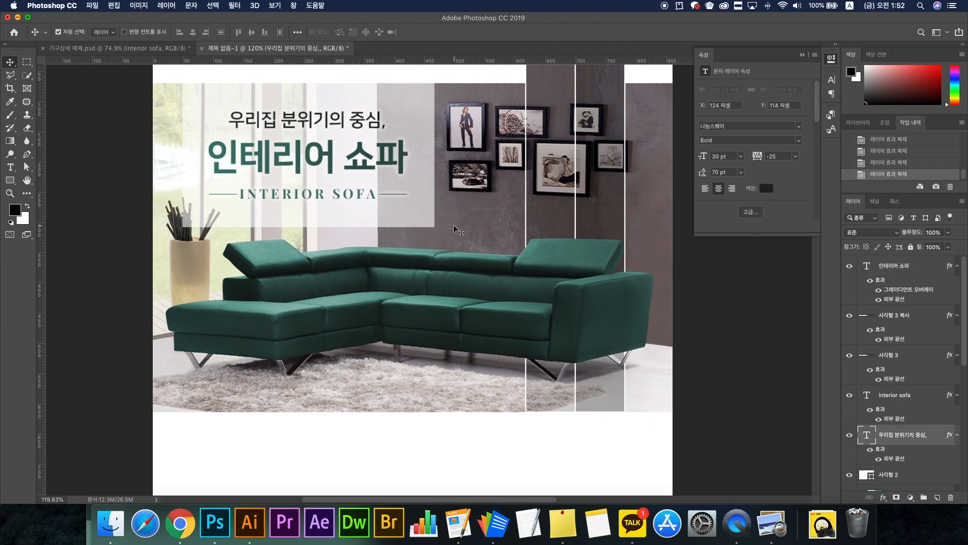
Show the full character settings of the line 우리집 분위기의 중심, and check its font size and leading
scroll(609, 328, "down", 5)
scroll(609, 329, "up", 2)
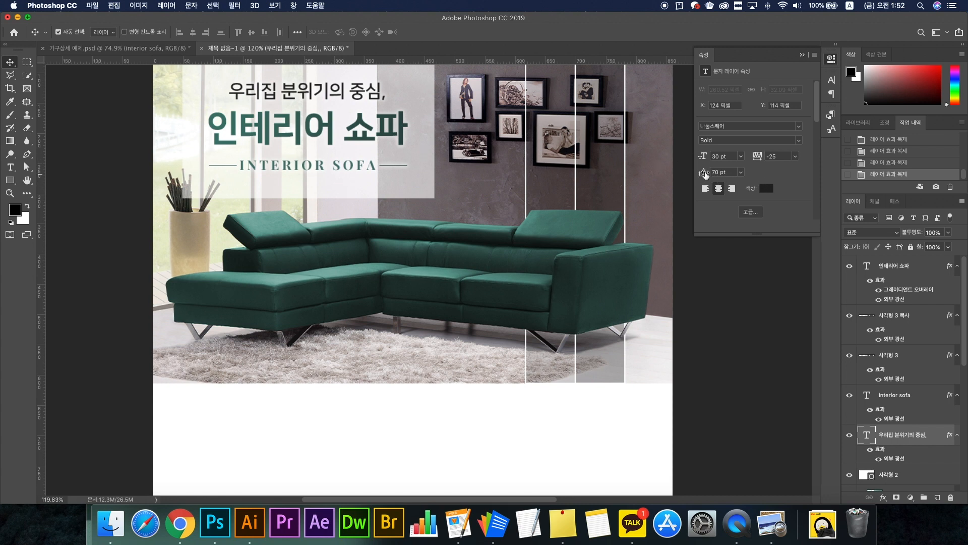
left_click(833, 81)
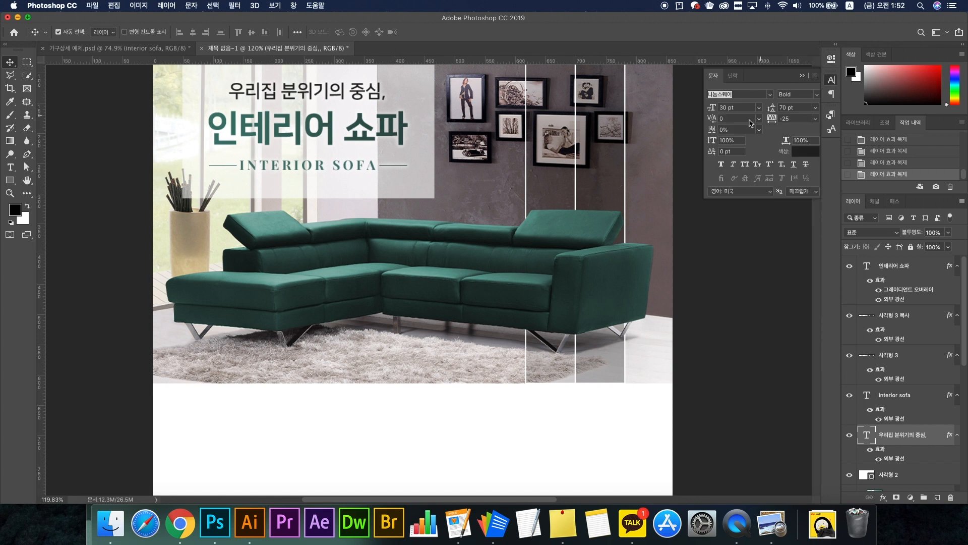
left_click(740, 150)
left_click(772, 108)
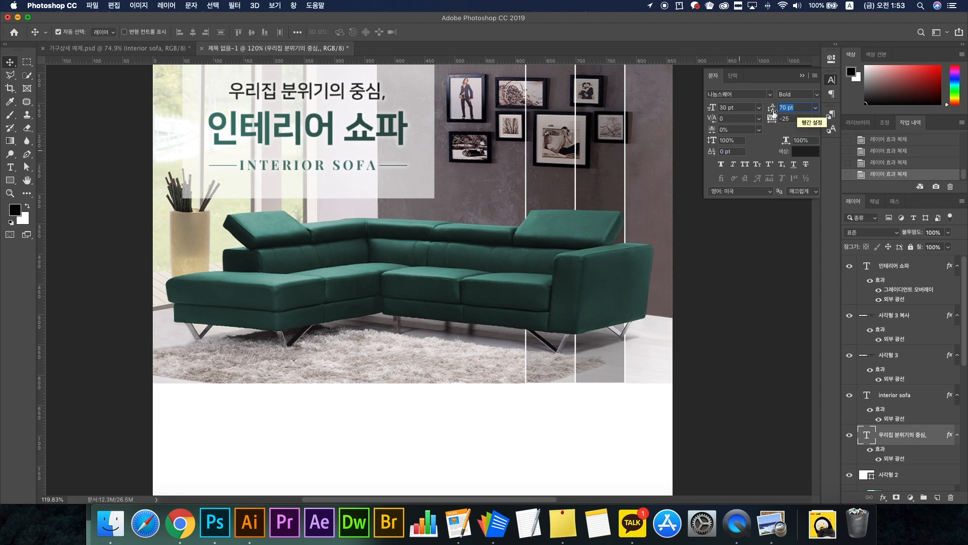
left_click(713, 107)
left_click(696, 150)
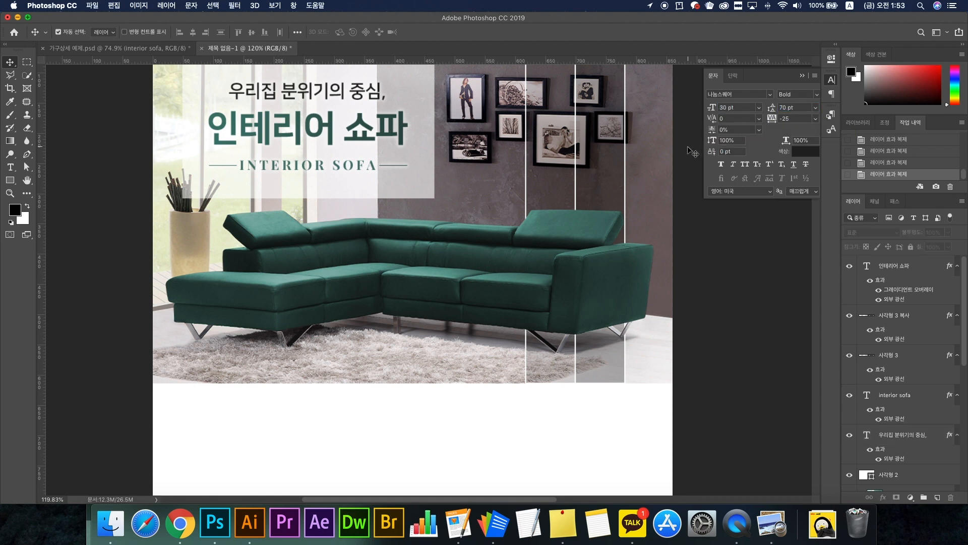
Group all the sofa banner's layers, leaving out the background, and name the group 1
scroll(694, 150, "up", 2)
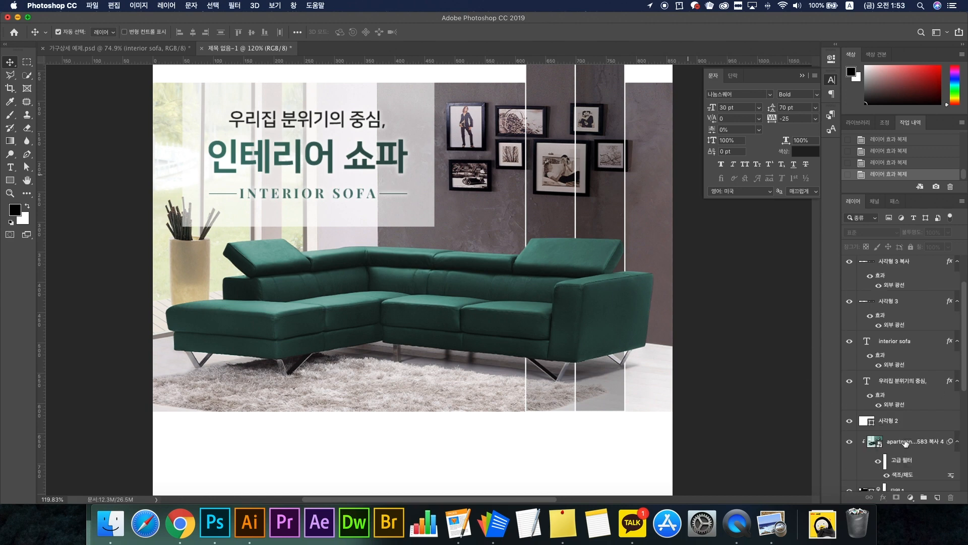
scroll(642, 404, "down", 3)
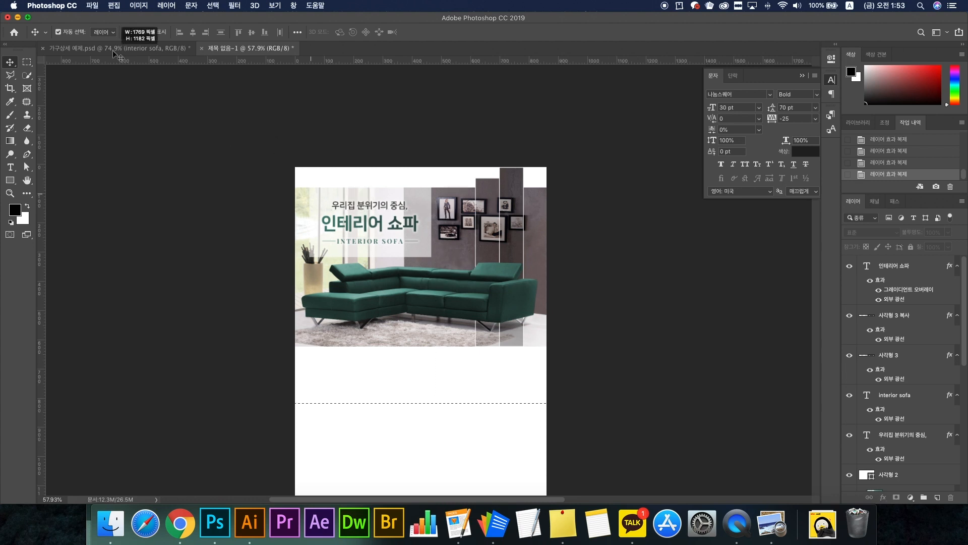
left_click_drag(138, 73, 615, 433)
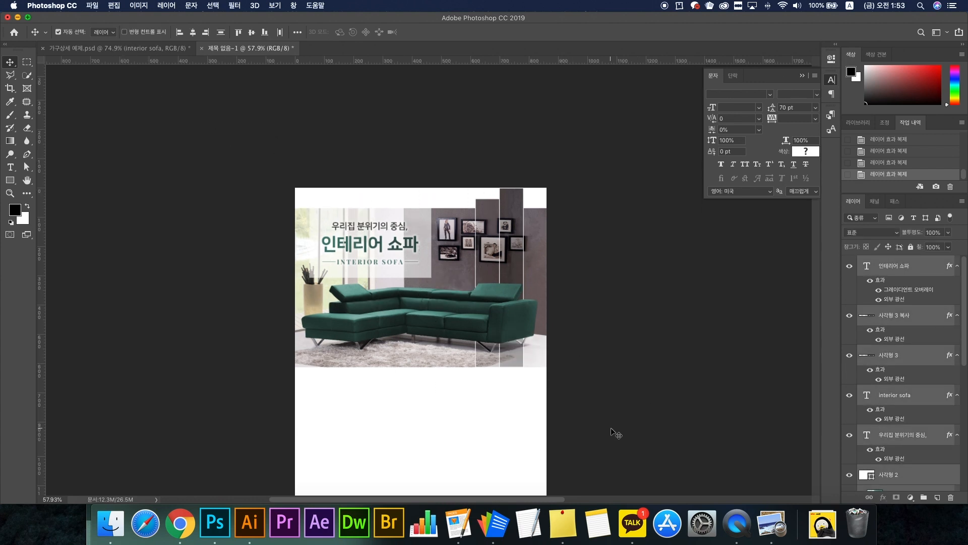
key("super+g")
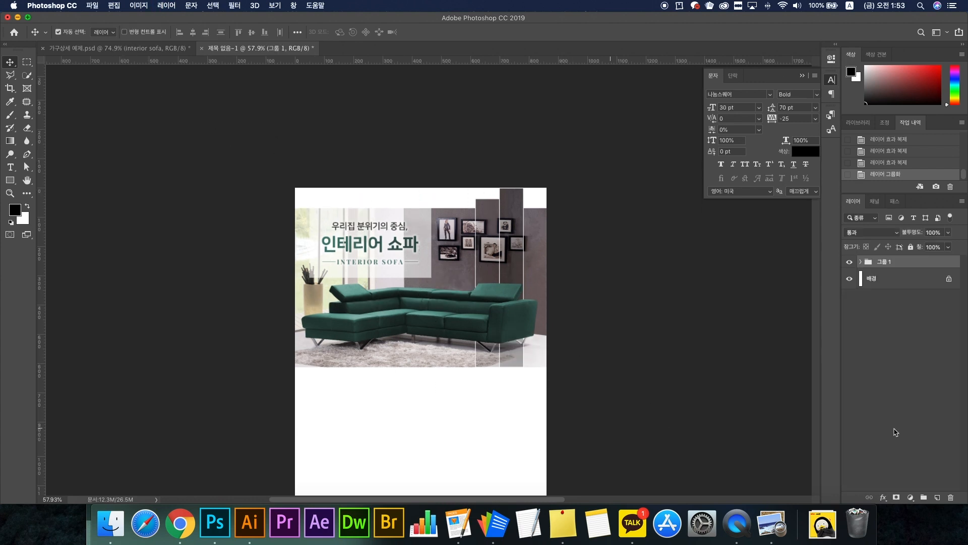
double_click(885, 262)
type("1")
key("Return")
Look over the empty area below the banner and bring up the reference image 가구상세-예제.jpg in Preview beside it
scroll(504, 402, "down", 2)
left_click(504, 402)
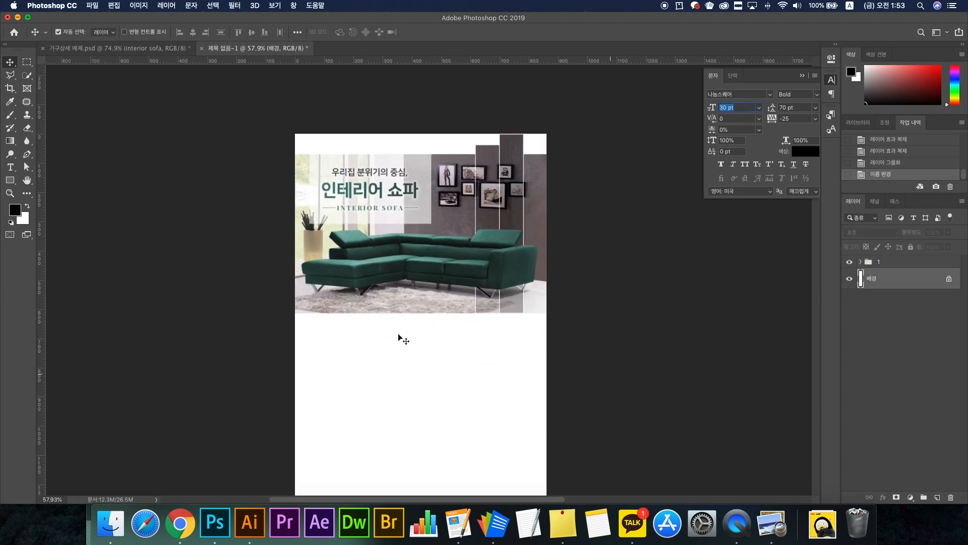
scroll(508, 427, "down", 3)
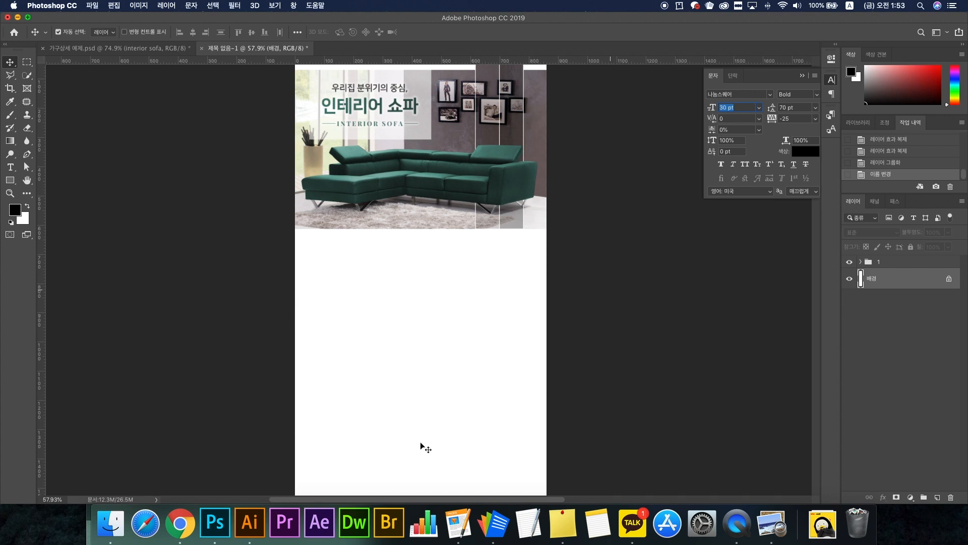
scroll(454, 243, "up", 3)
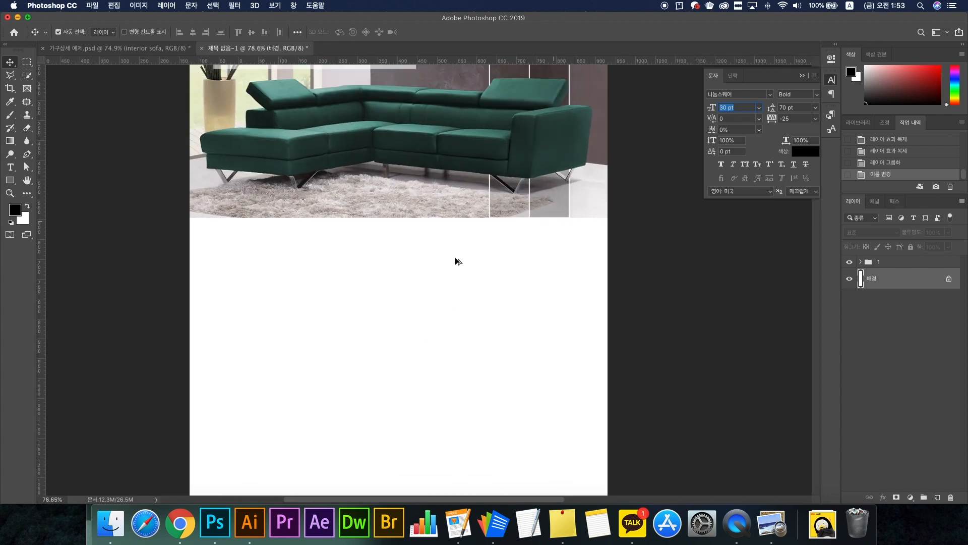
scroll(528, 365, "up", 2)
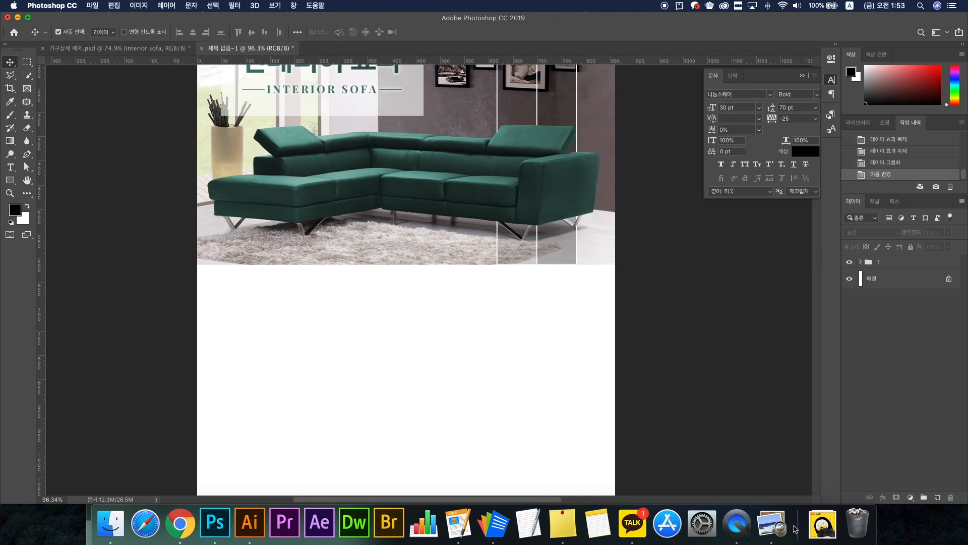
left_click(772, 523)
left_click_drag(187, 198, 157, 72)
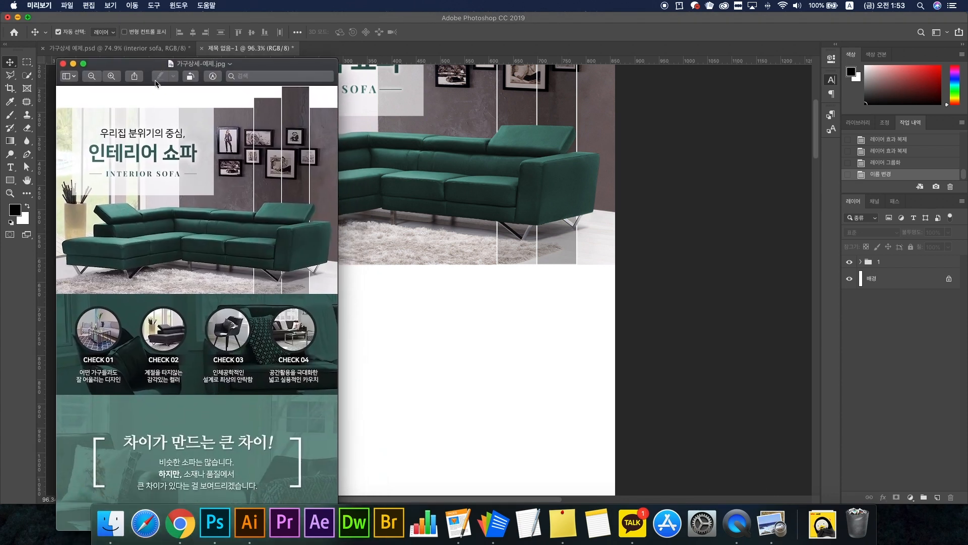